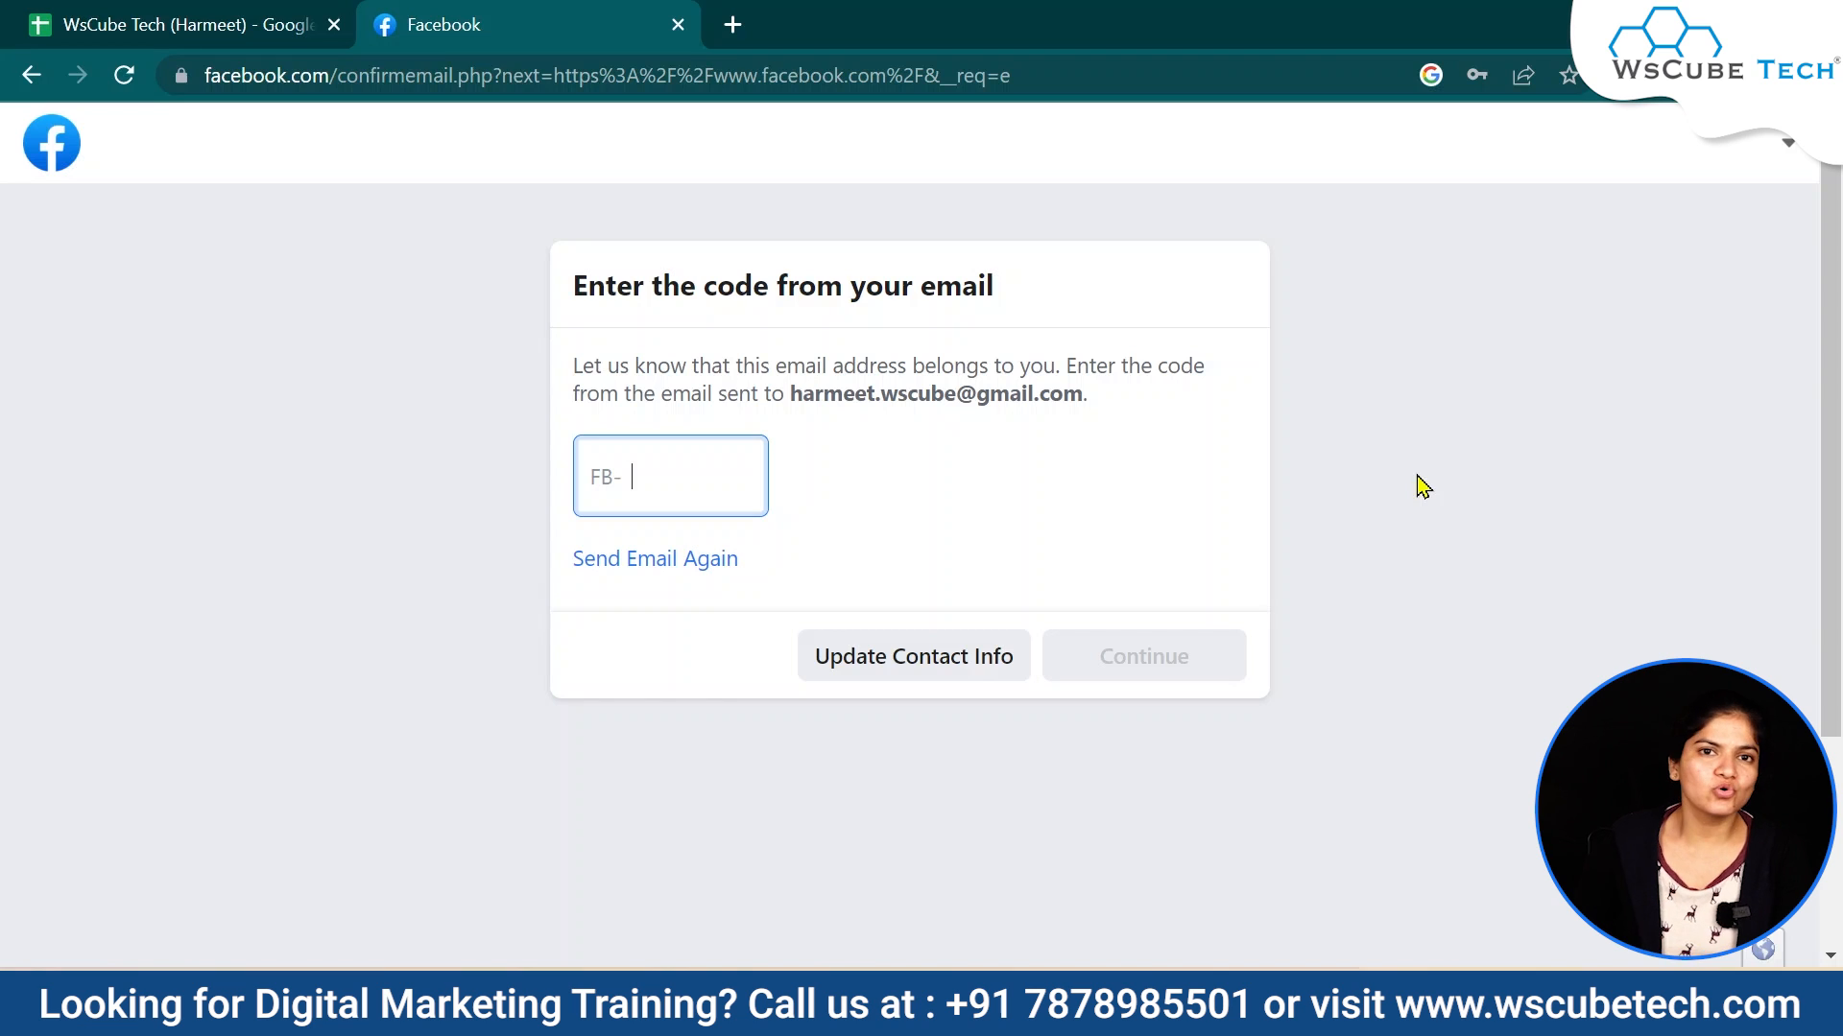
- Submit the emailed verification code and continue past the friend suggestions without adding anyone
left_click(1111, 658)
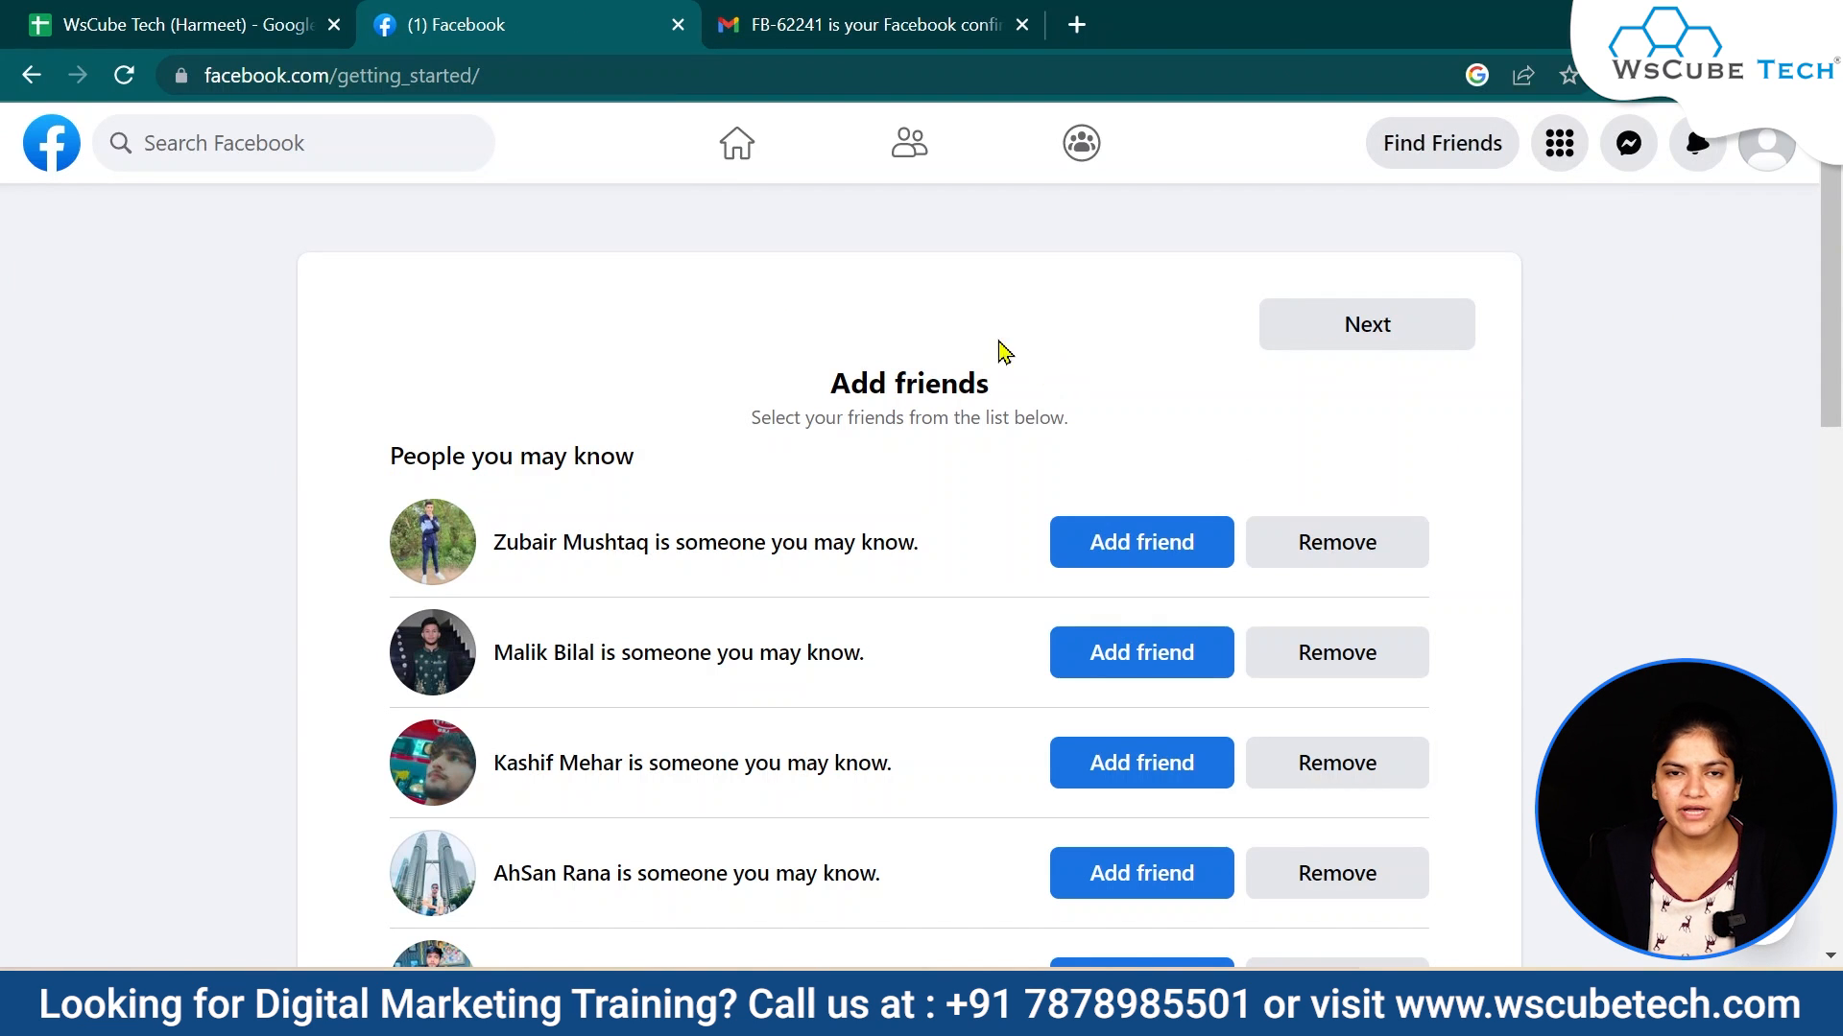
scroll(707, 700, "down", 15)
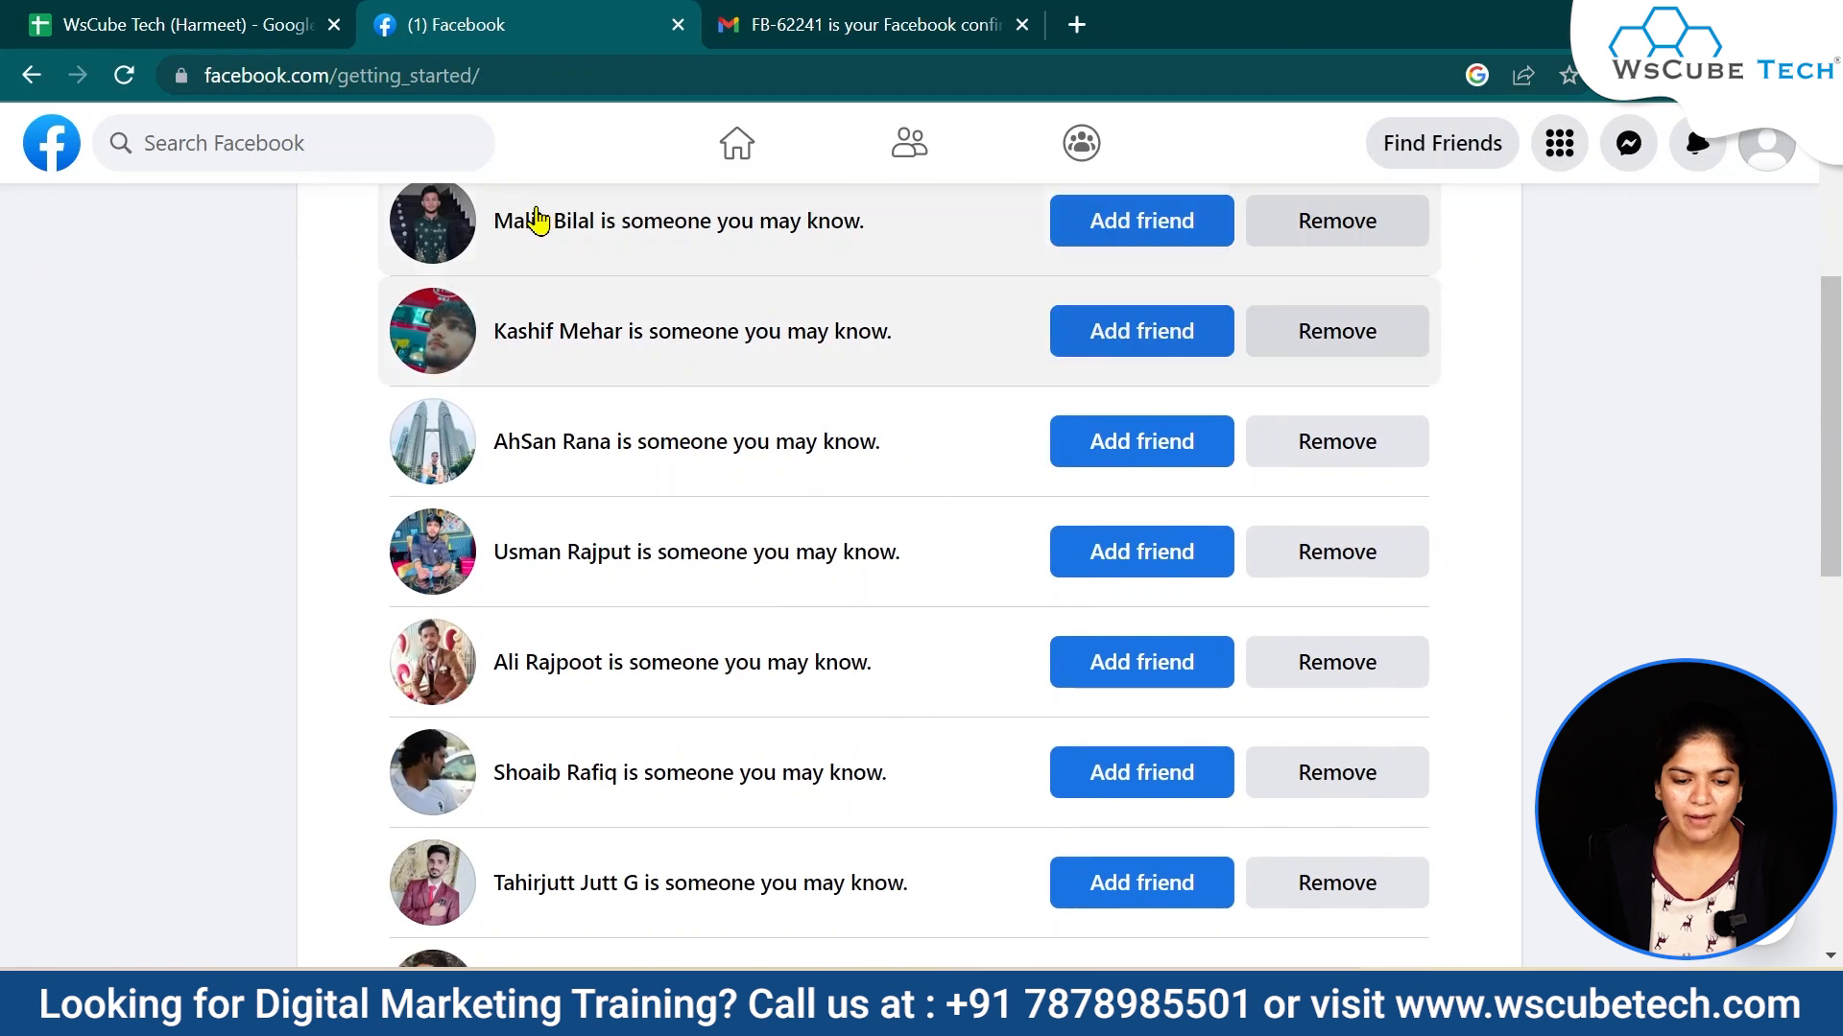
scroll(700, 665, "up", 11)
scroll(700, 665, "up", 4)
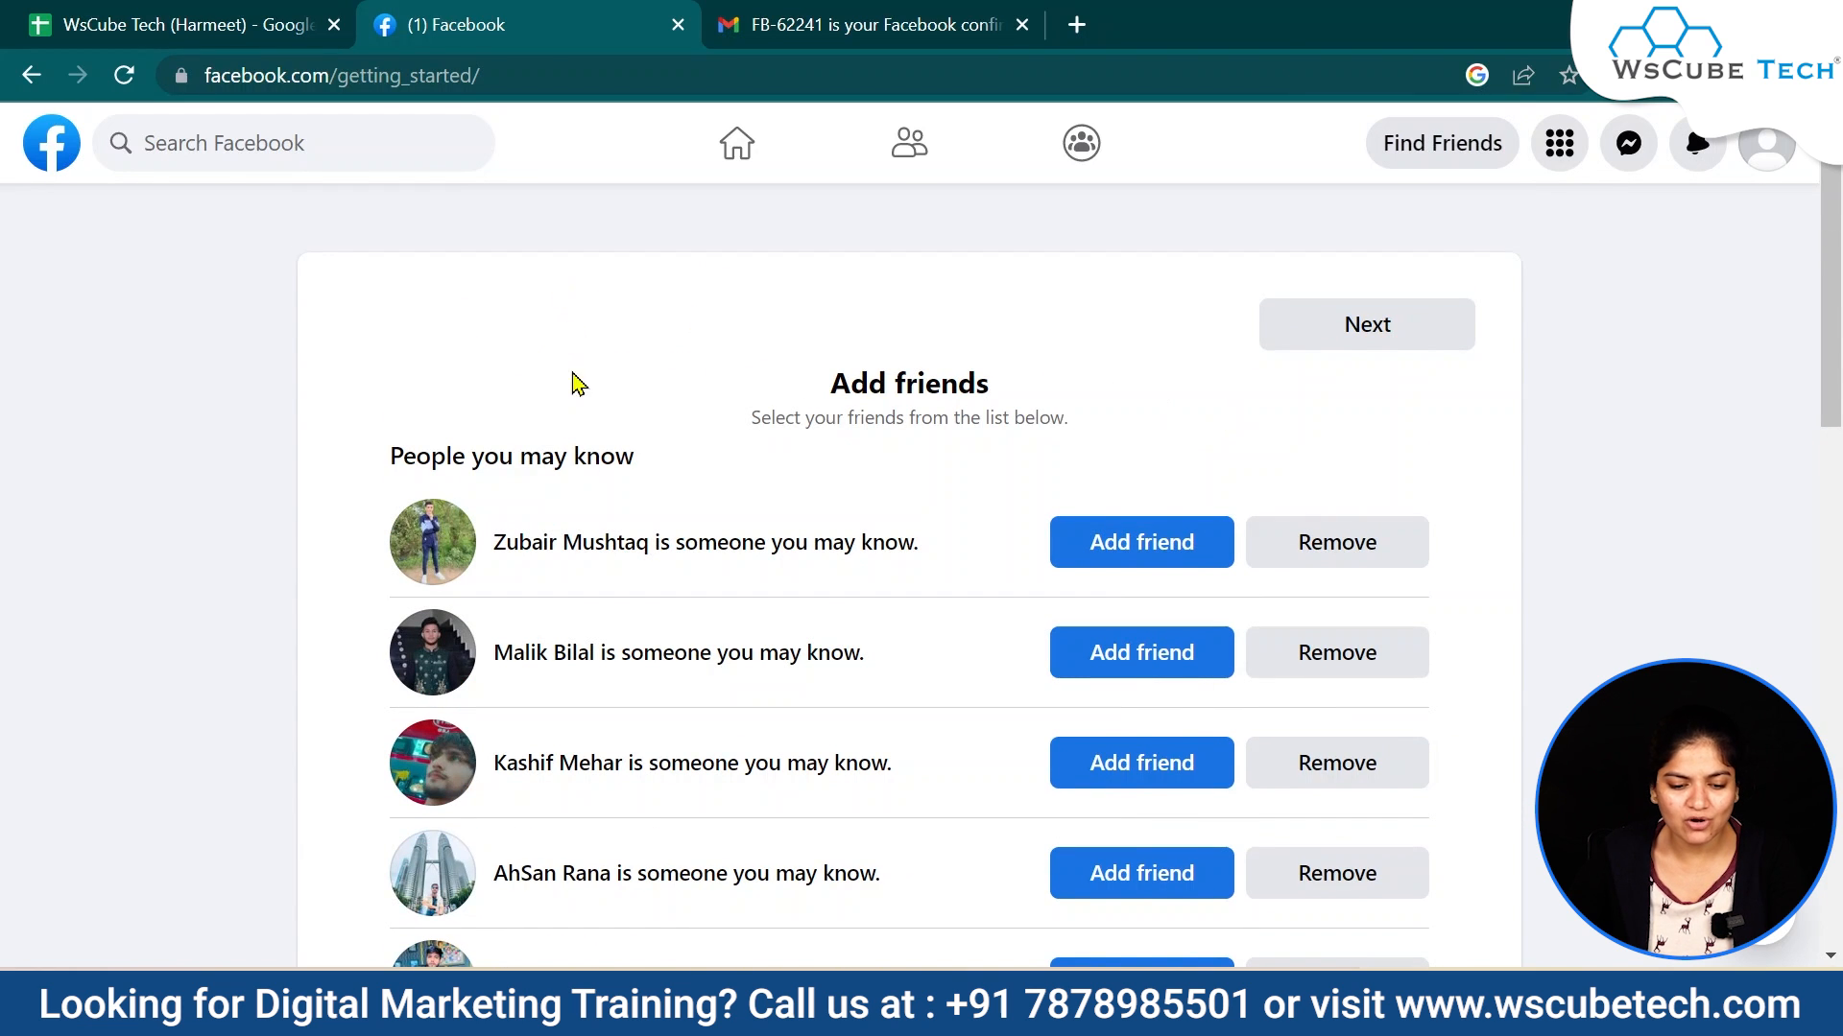
scroll(1115, 520, "down", 3)
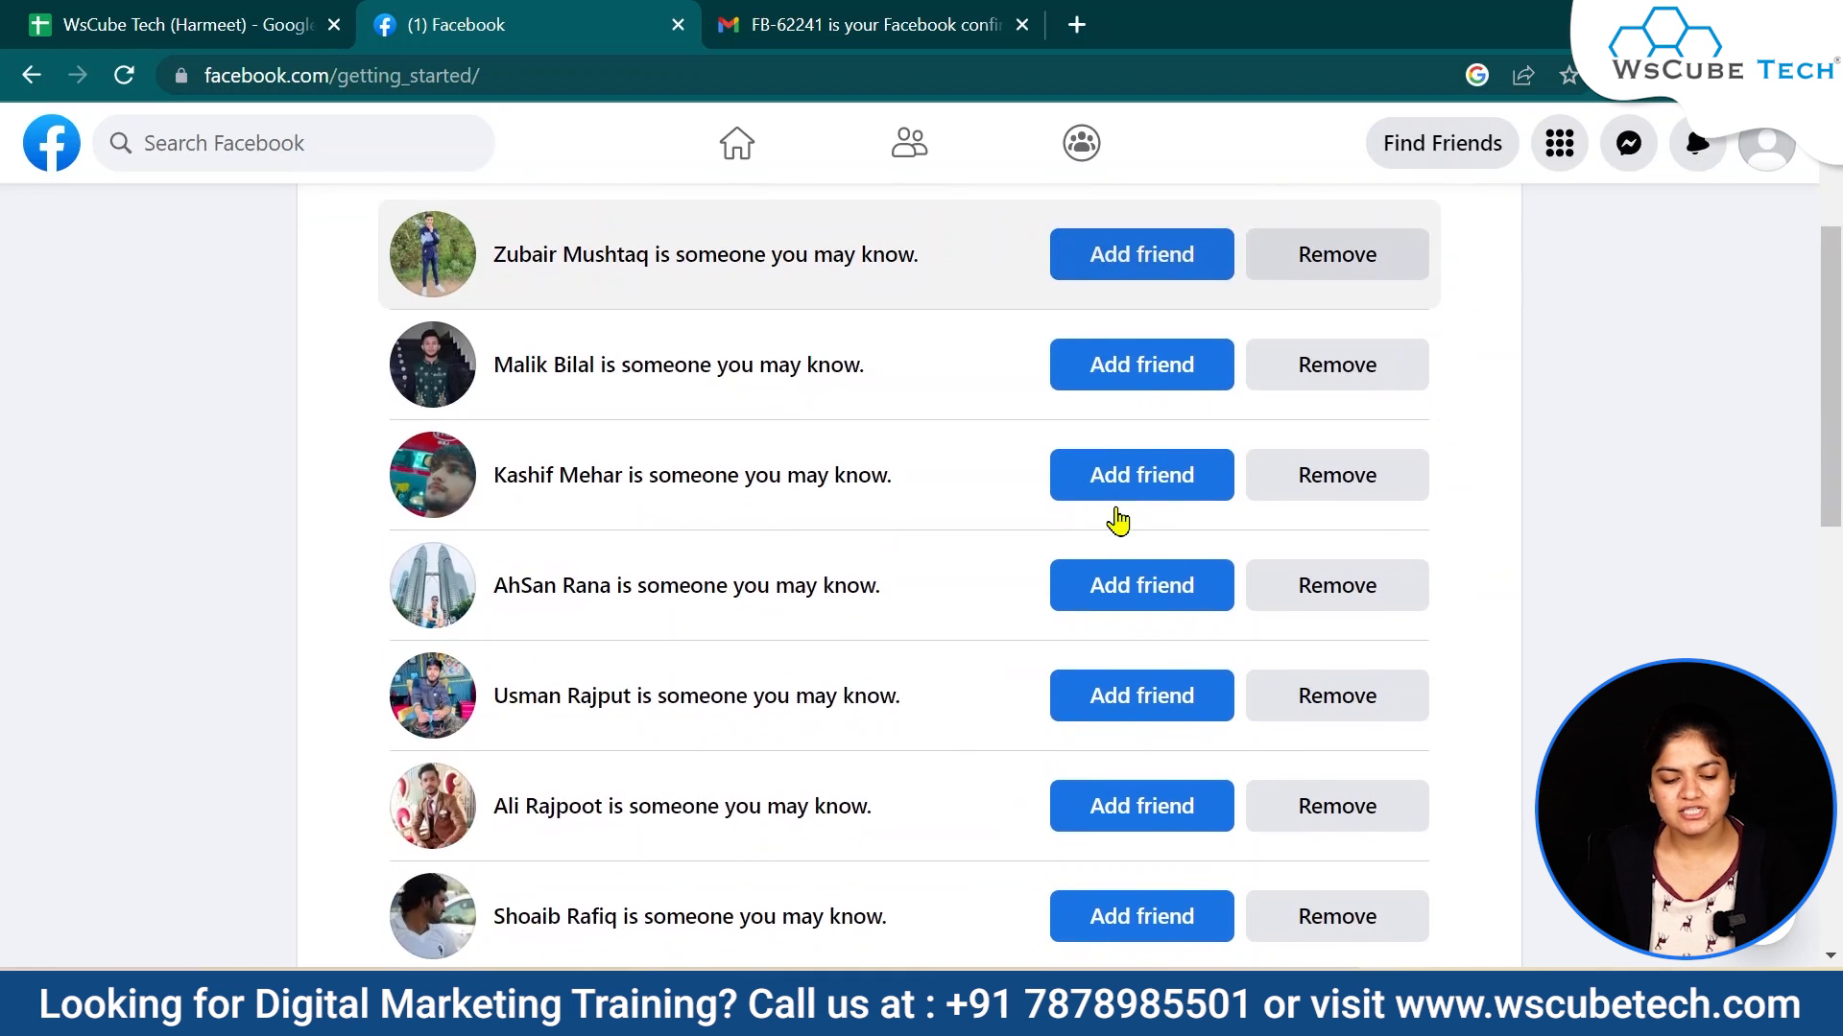
scroll(1110, 518, "up", 3)
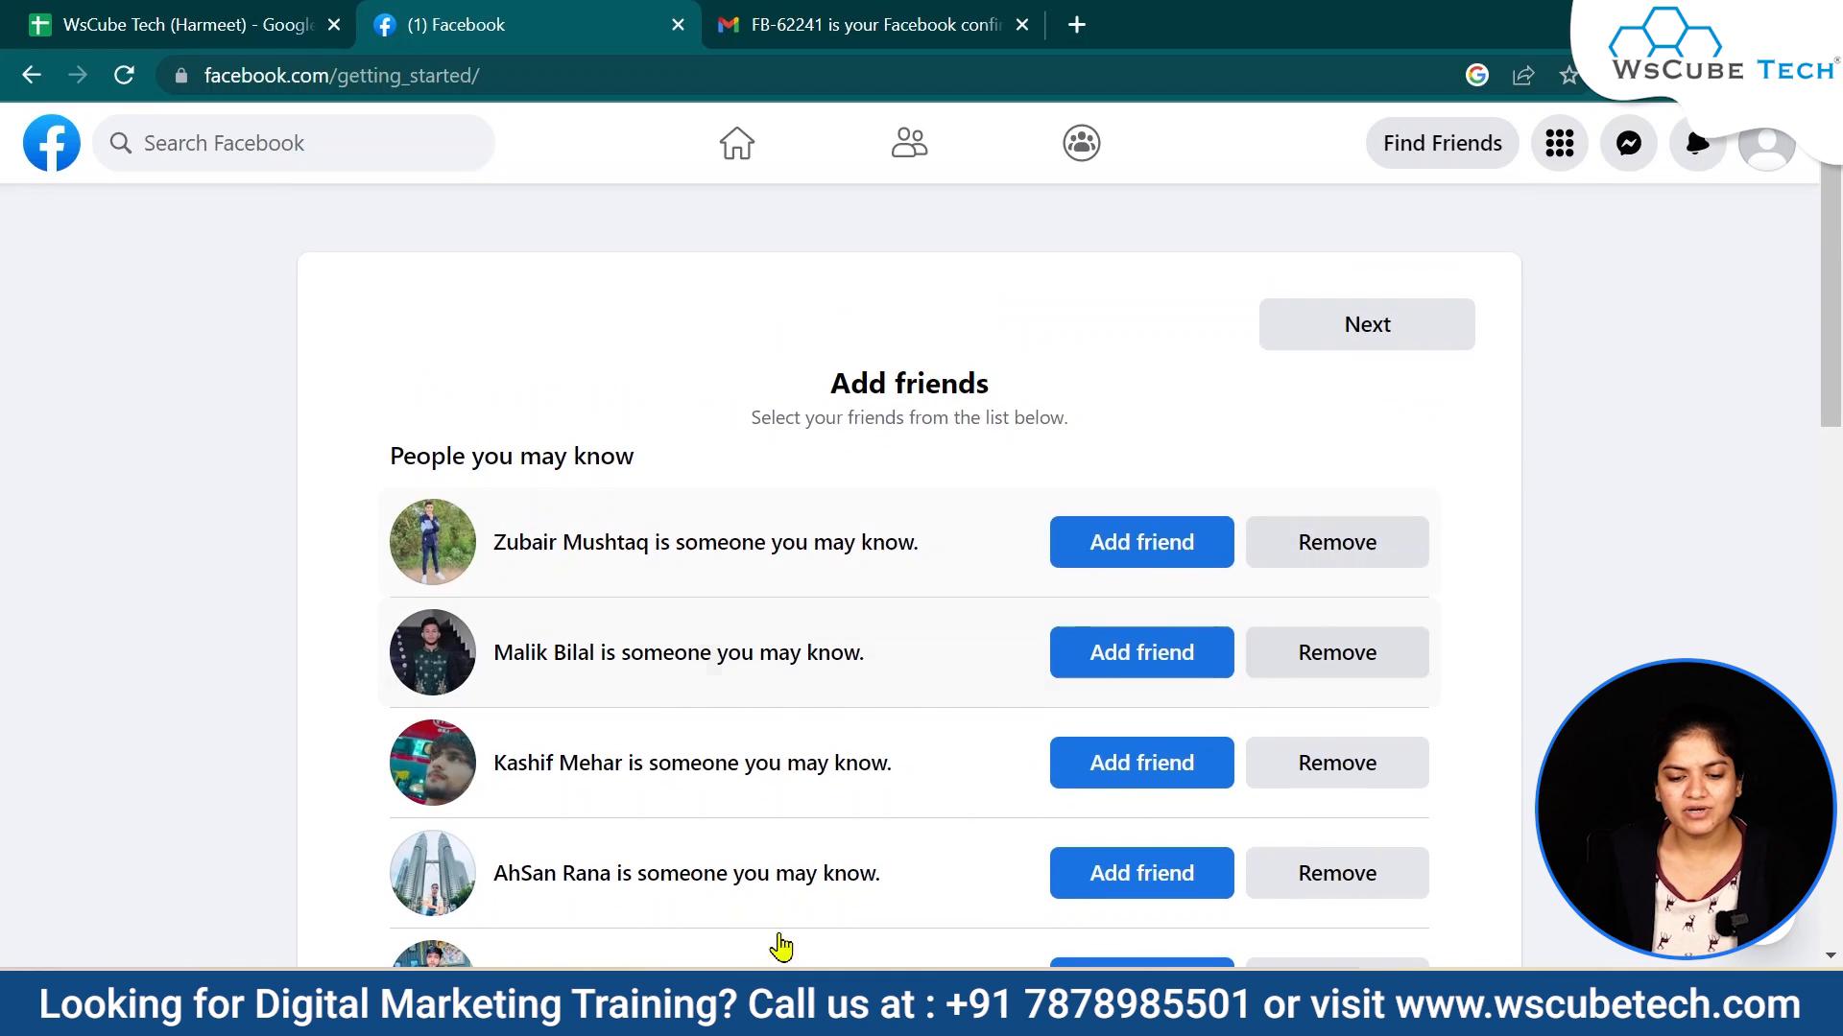
left_click(1353, 349)
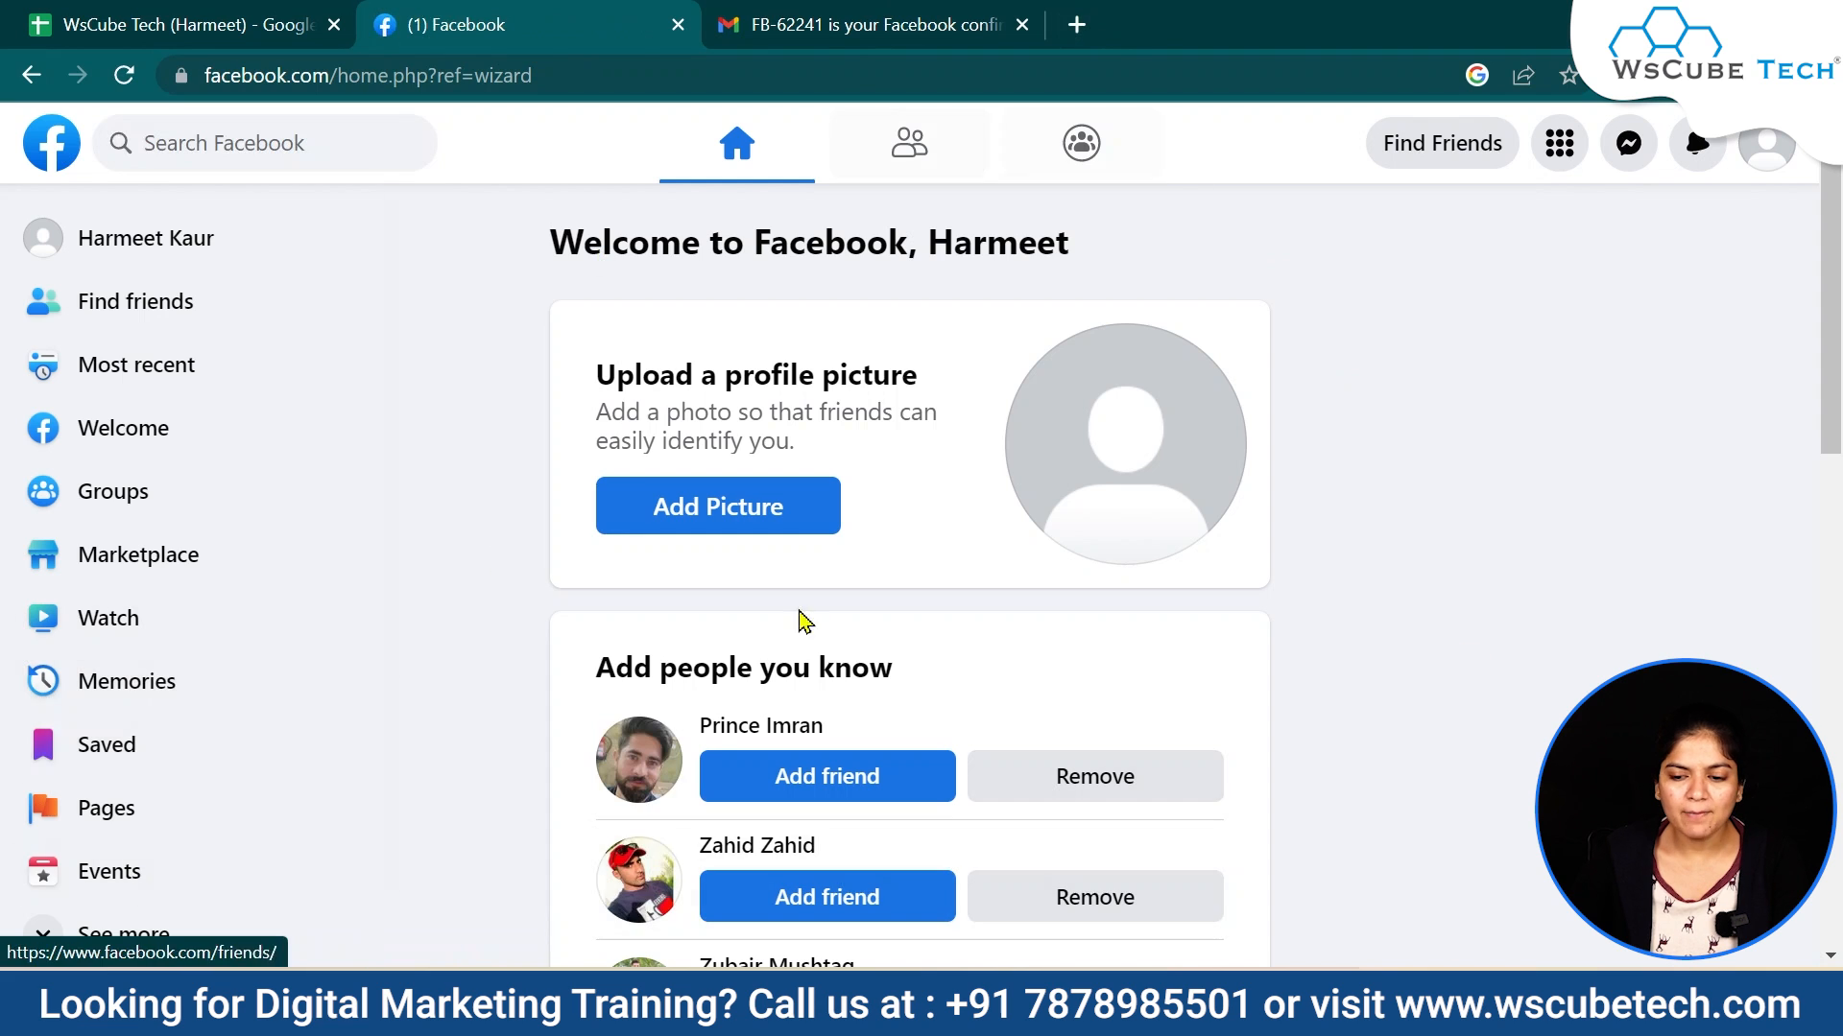
- Look over the welcome page's setup suggestions and the account menu
scroll(1604, 539, "down", 7)
scroll(1079, 317, "up", 7)
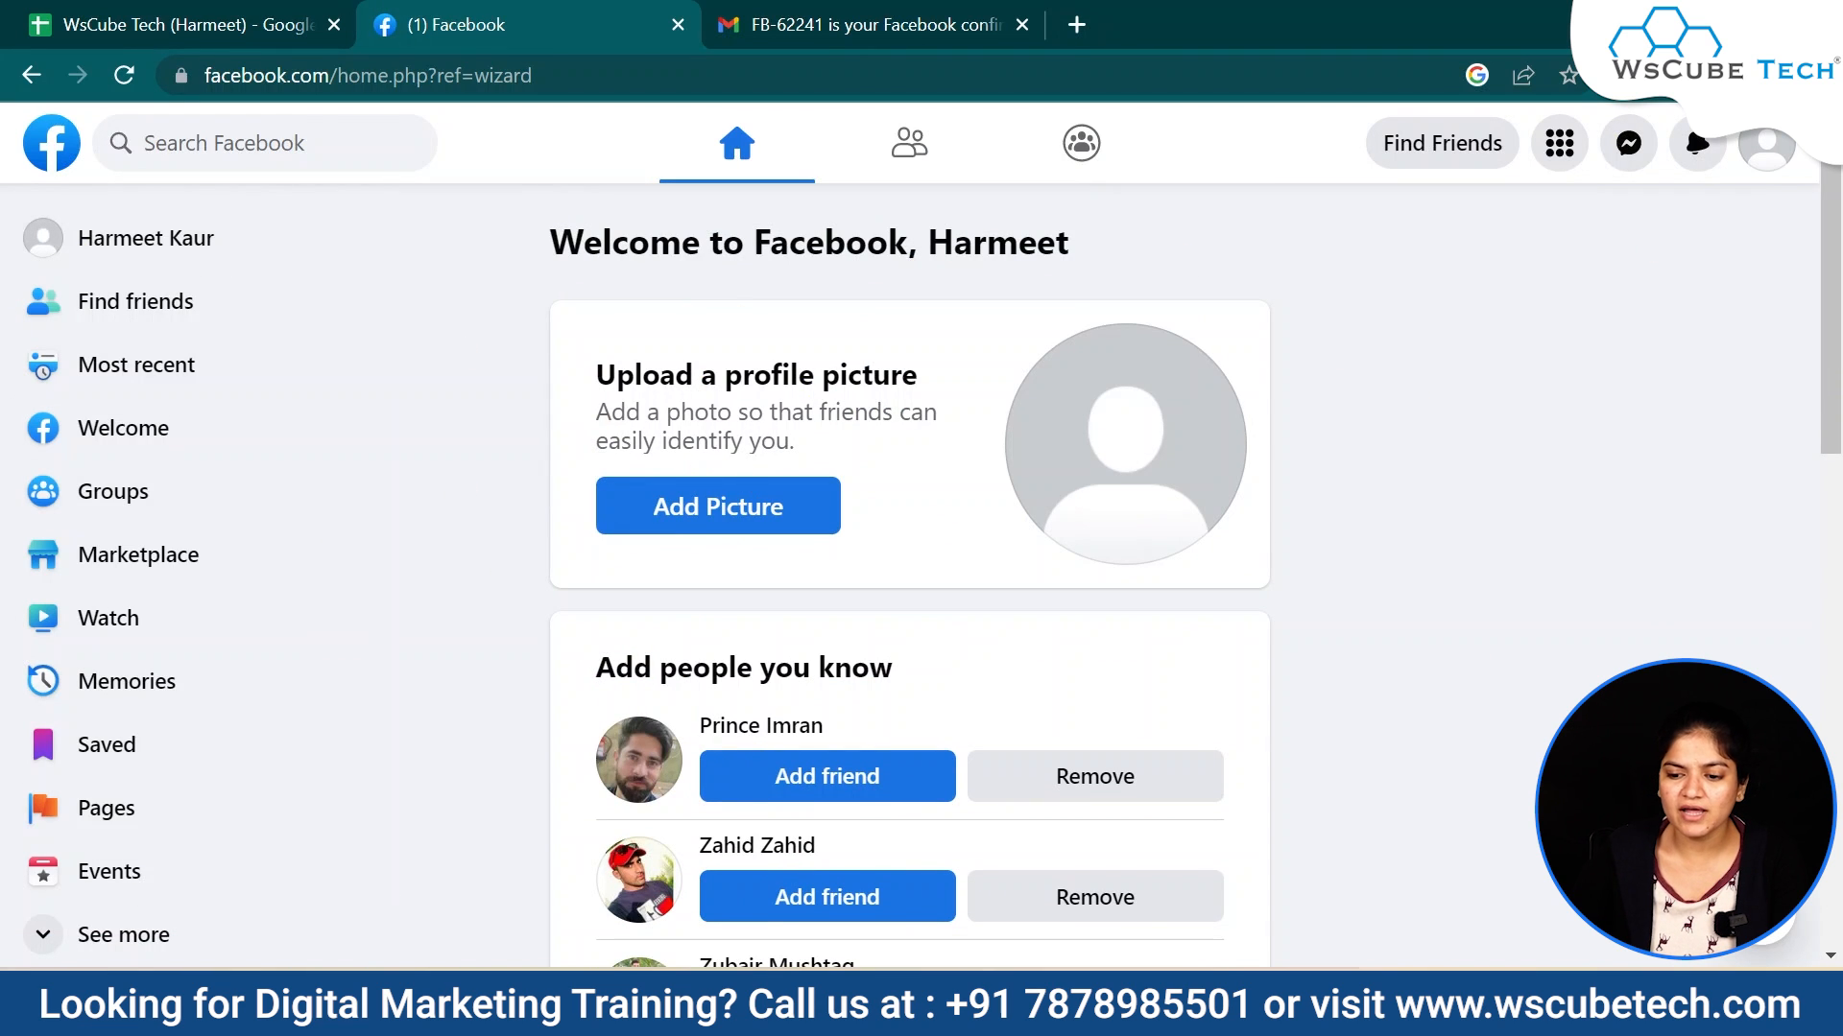
left_click(1764, 147)
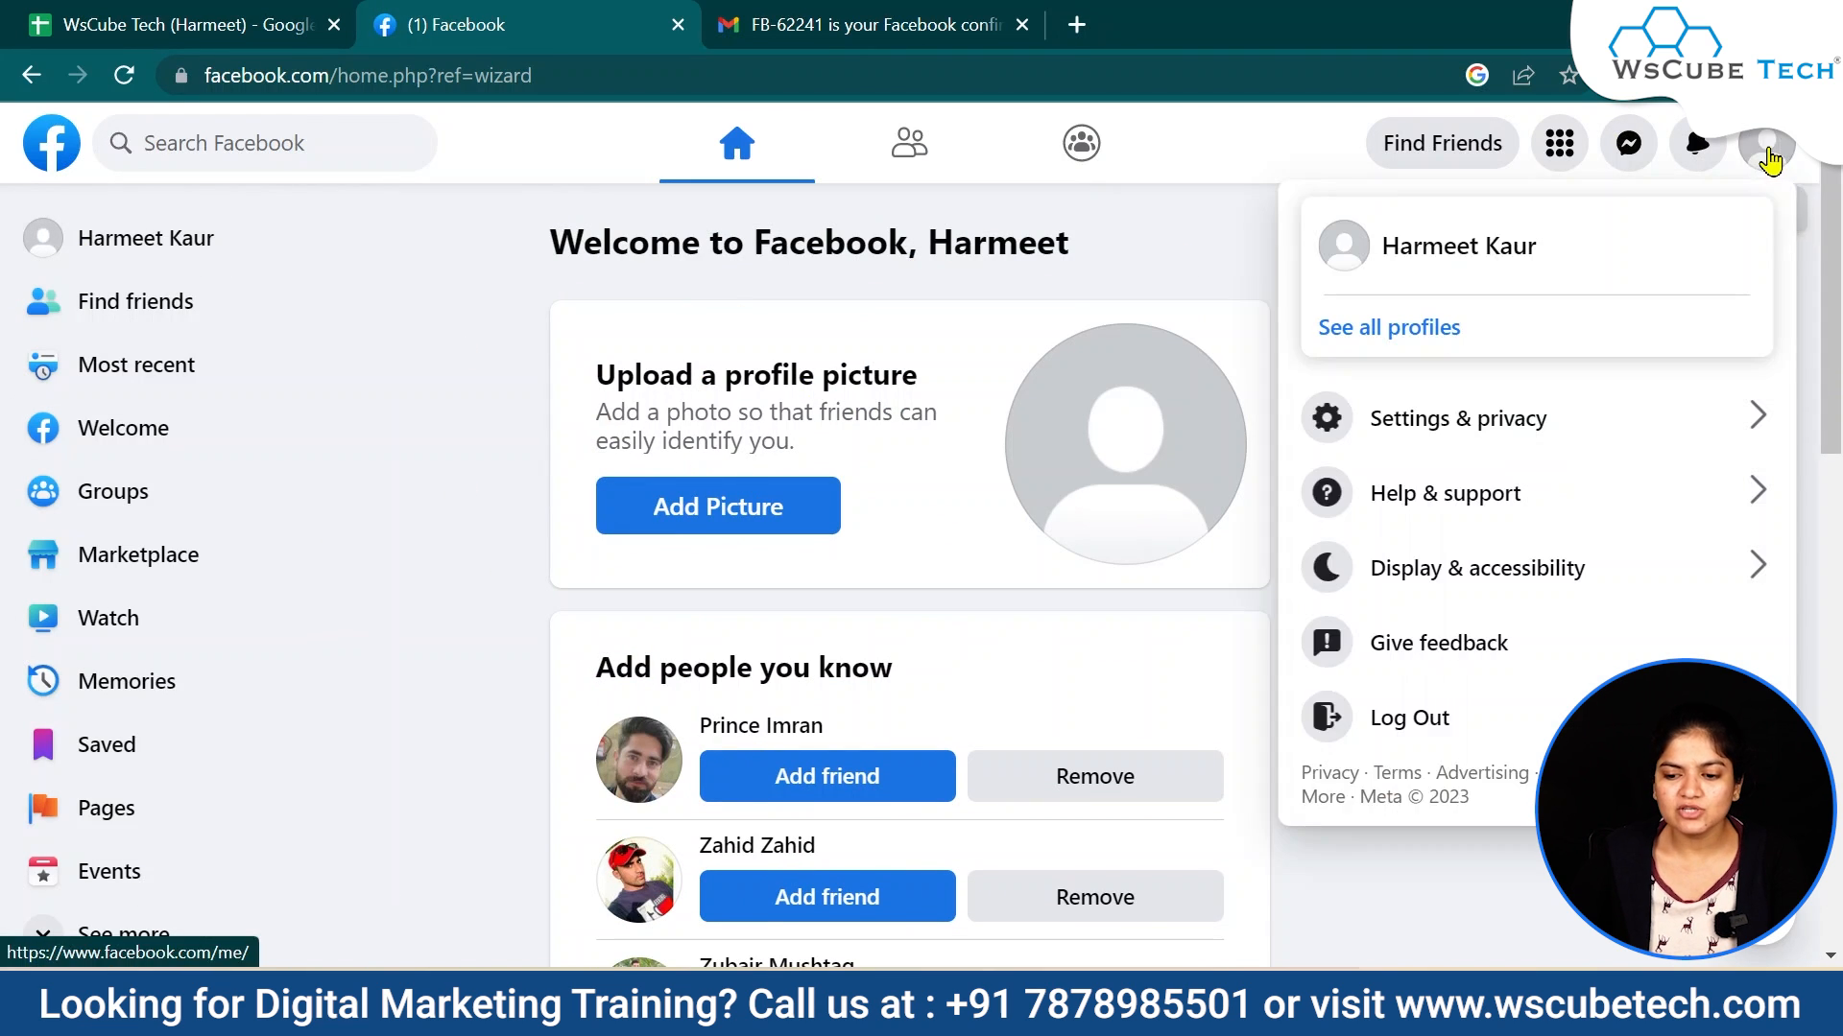
left_click(1440, 329)
left_click(1442, 328)
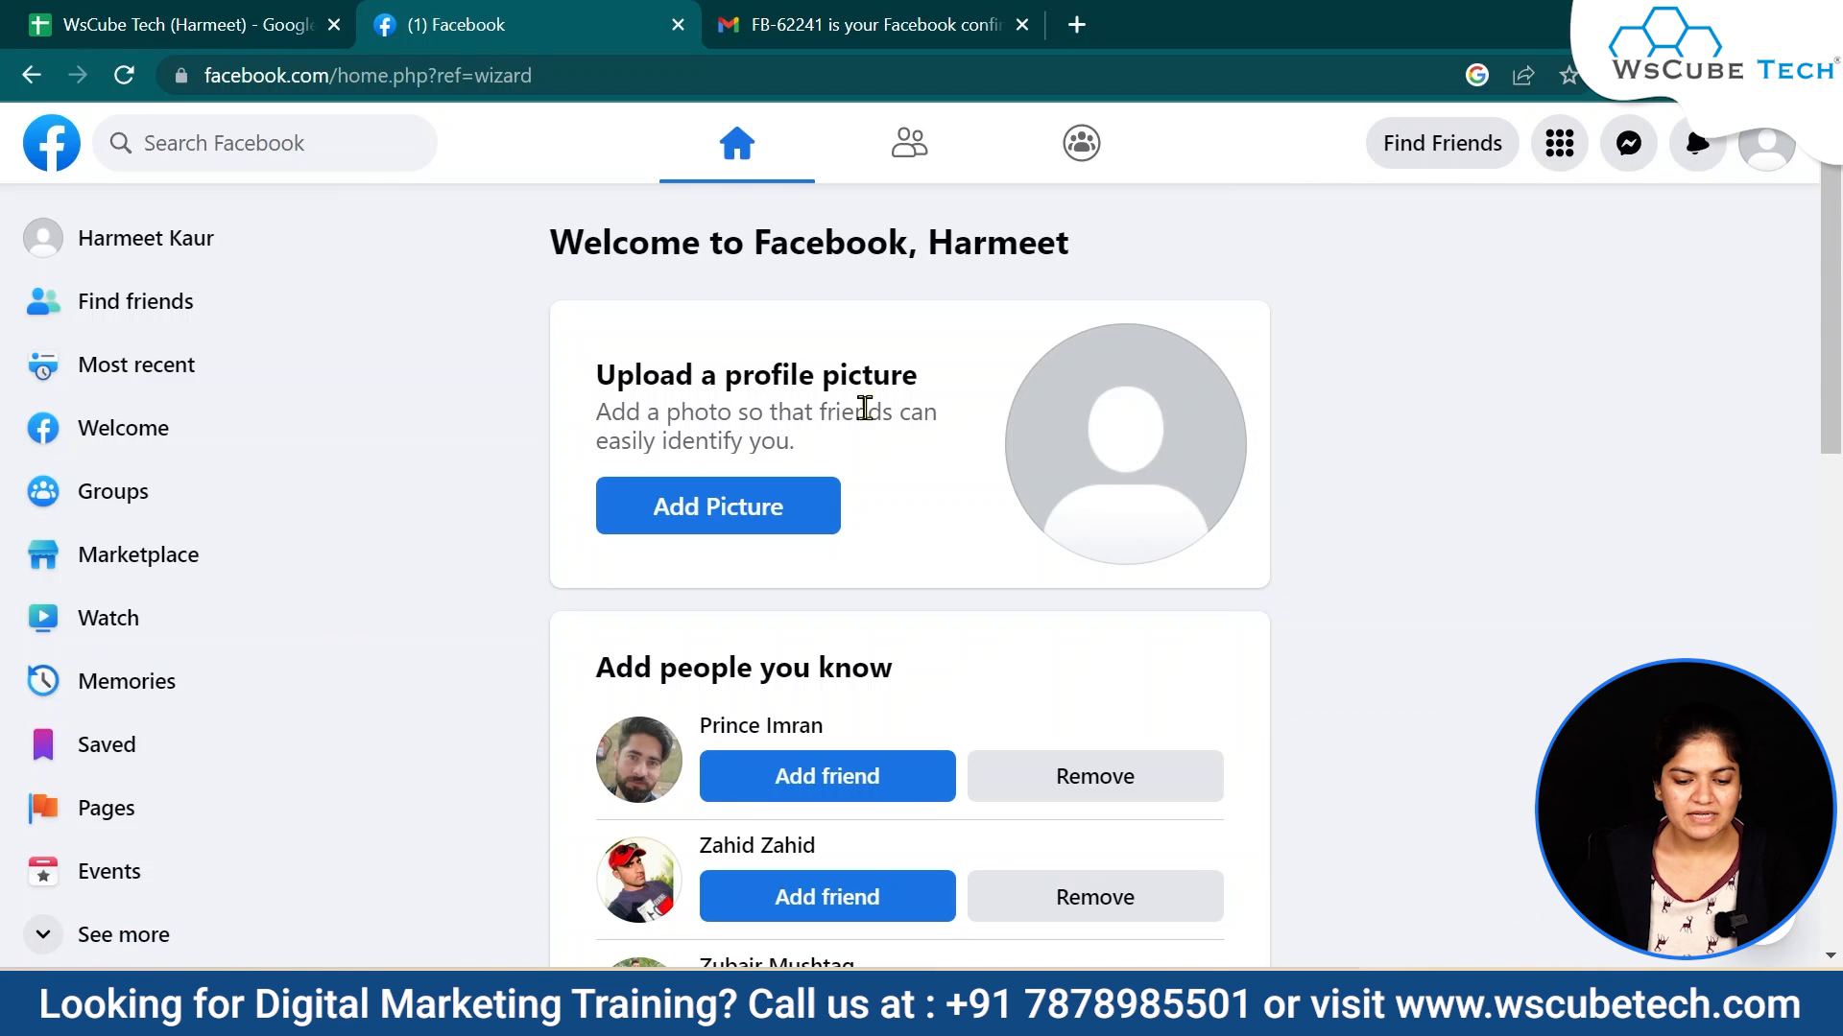
scroll(864, 411, "down", 12)
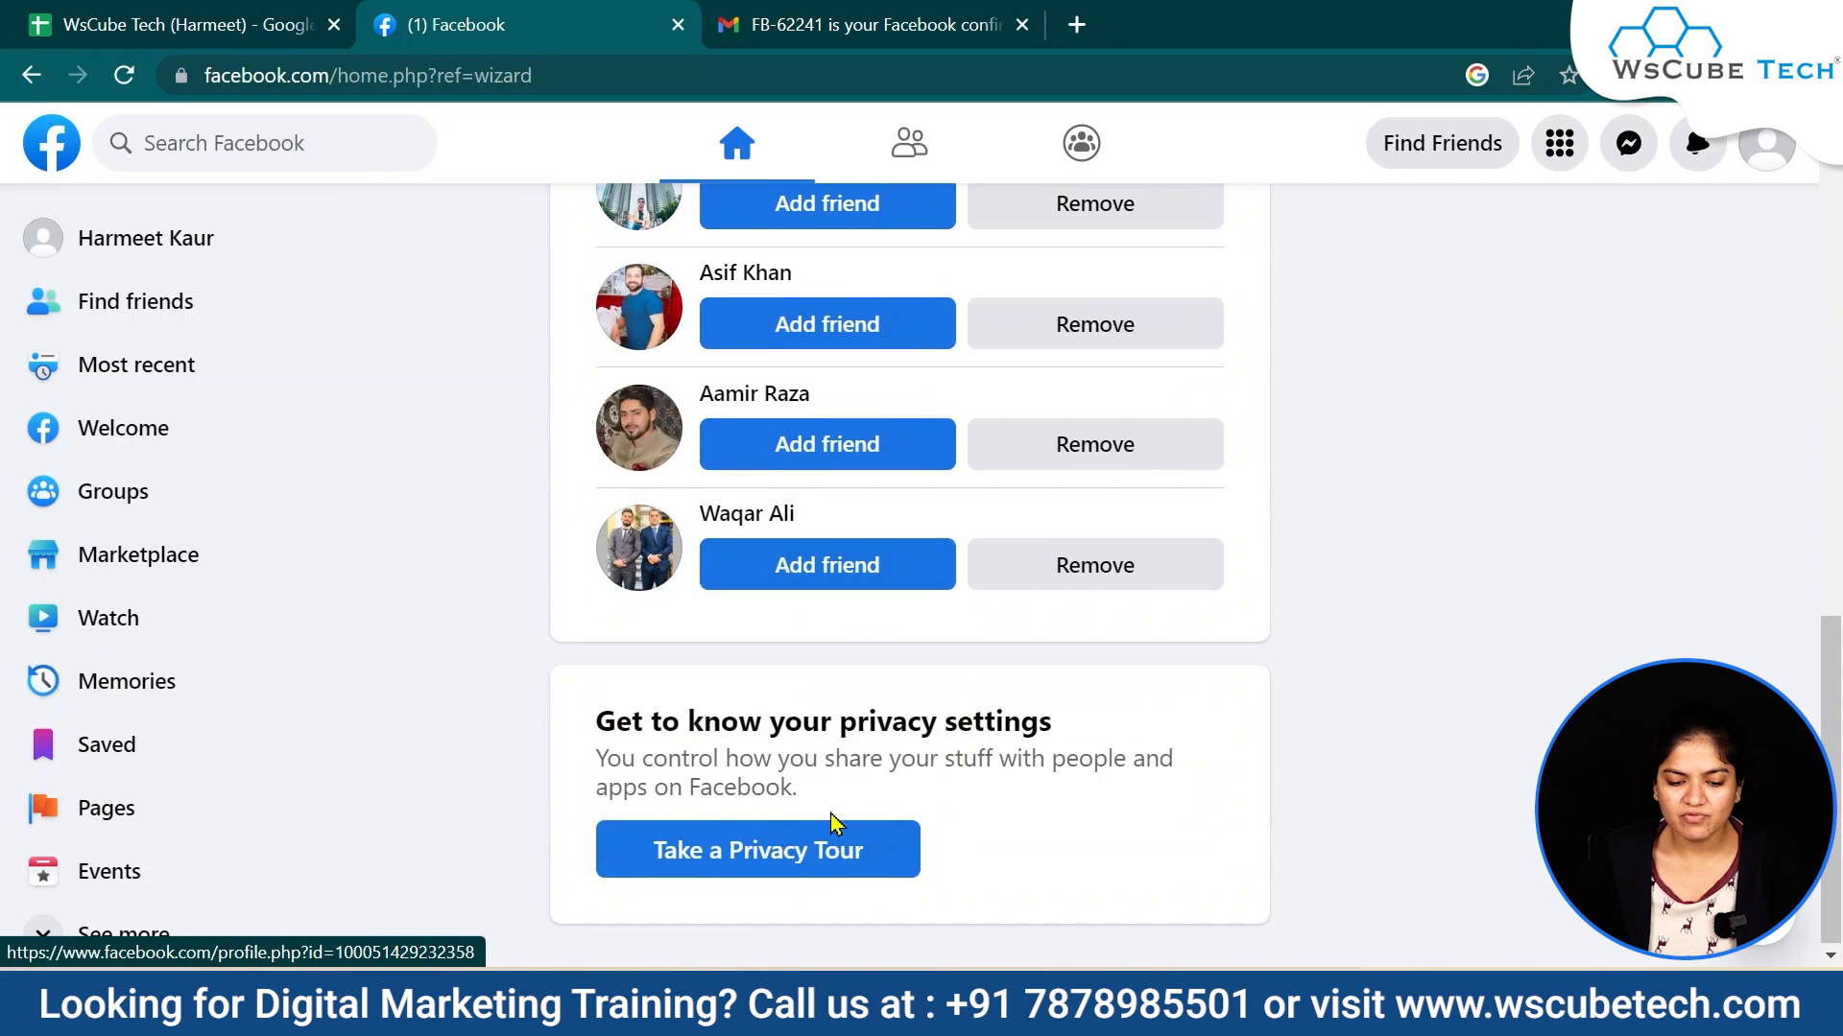
scroll(954, 782, "up", 10)
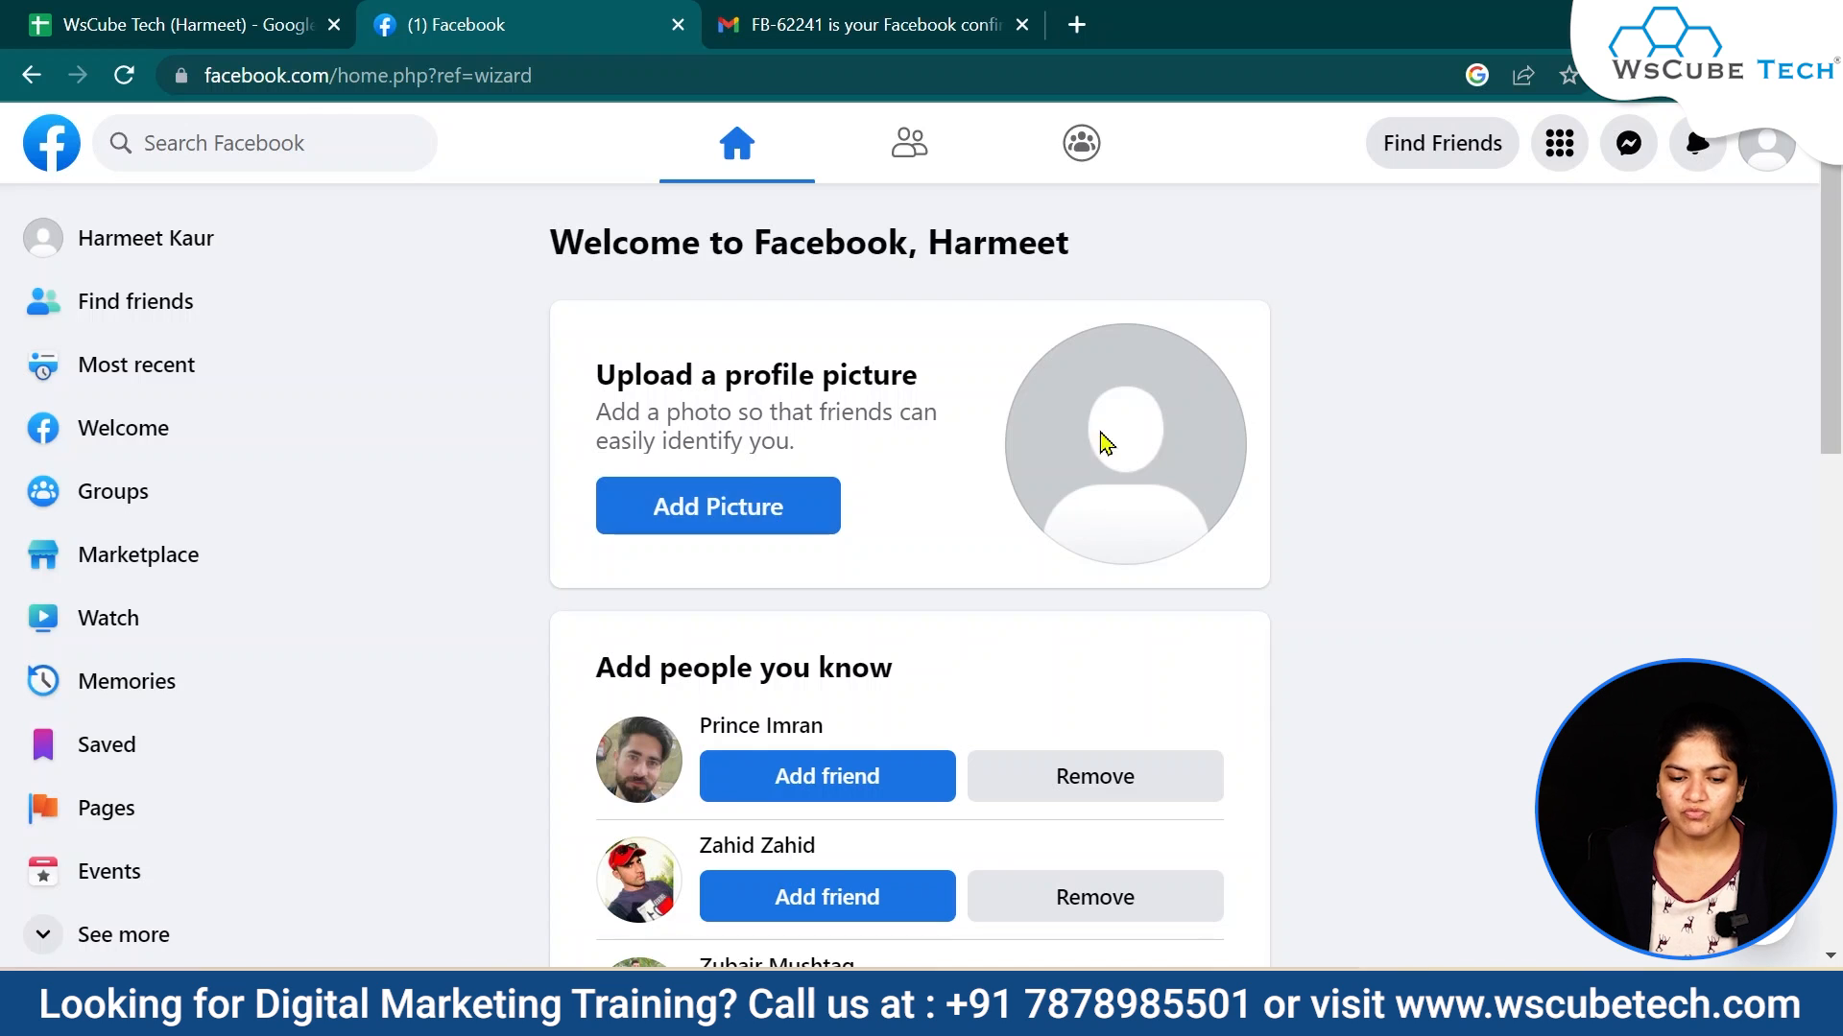
- Upload a portrait photo as the profile picture and save it
left_click(761, 501)
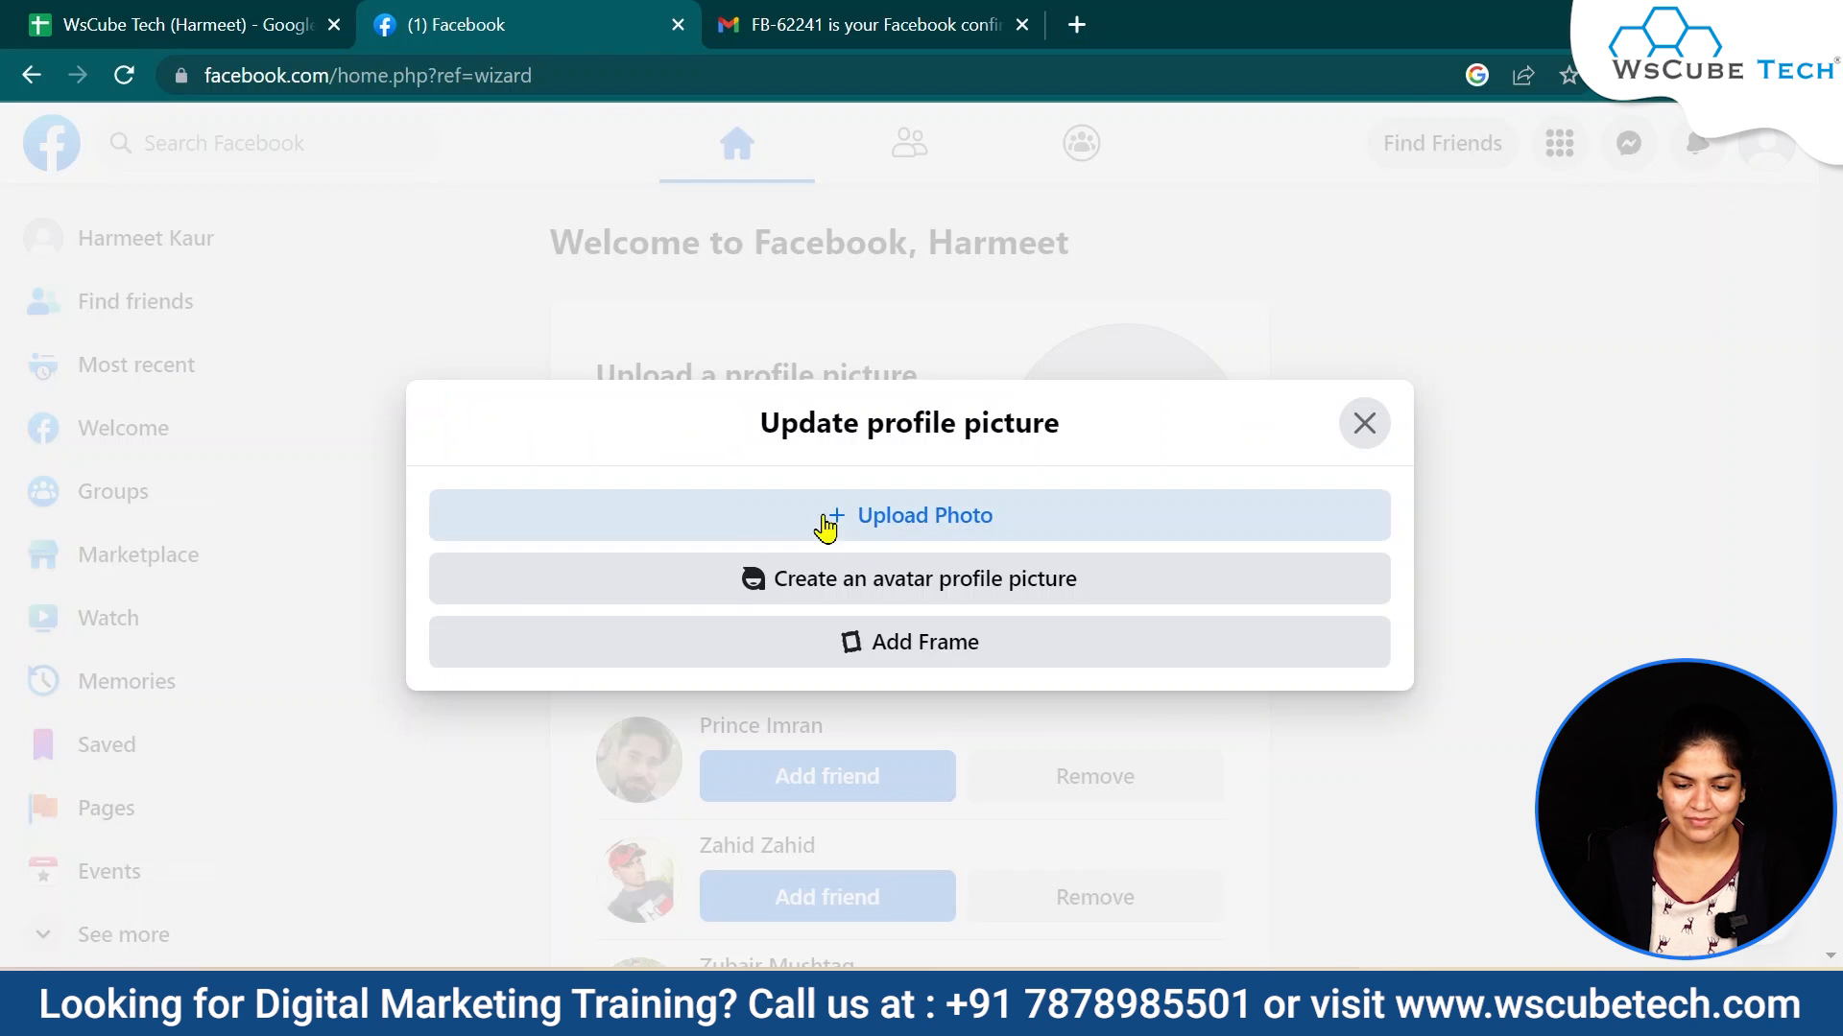
left_click(827, 522)
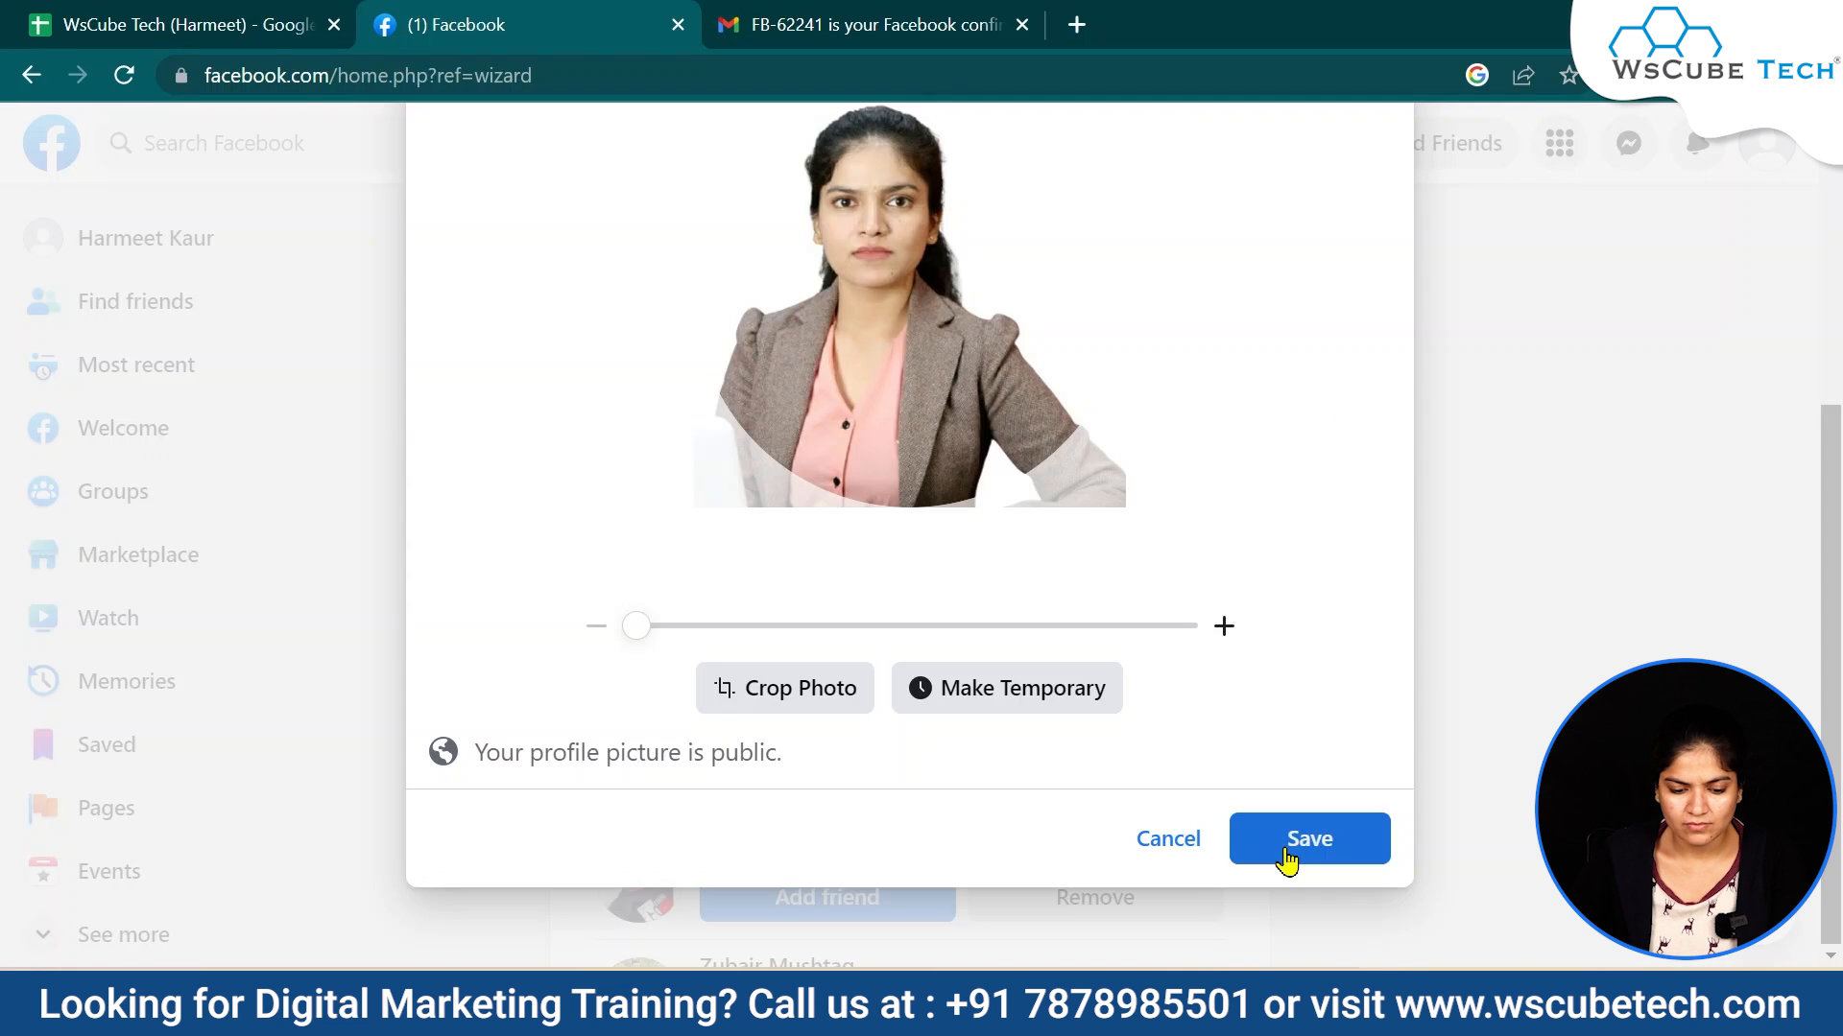
left_click(1287, 860)
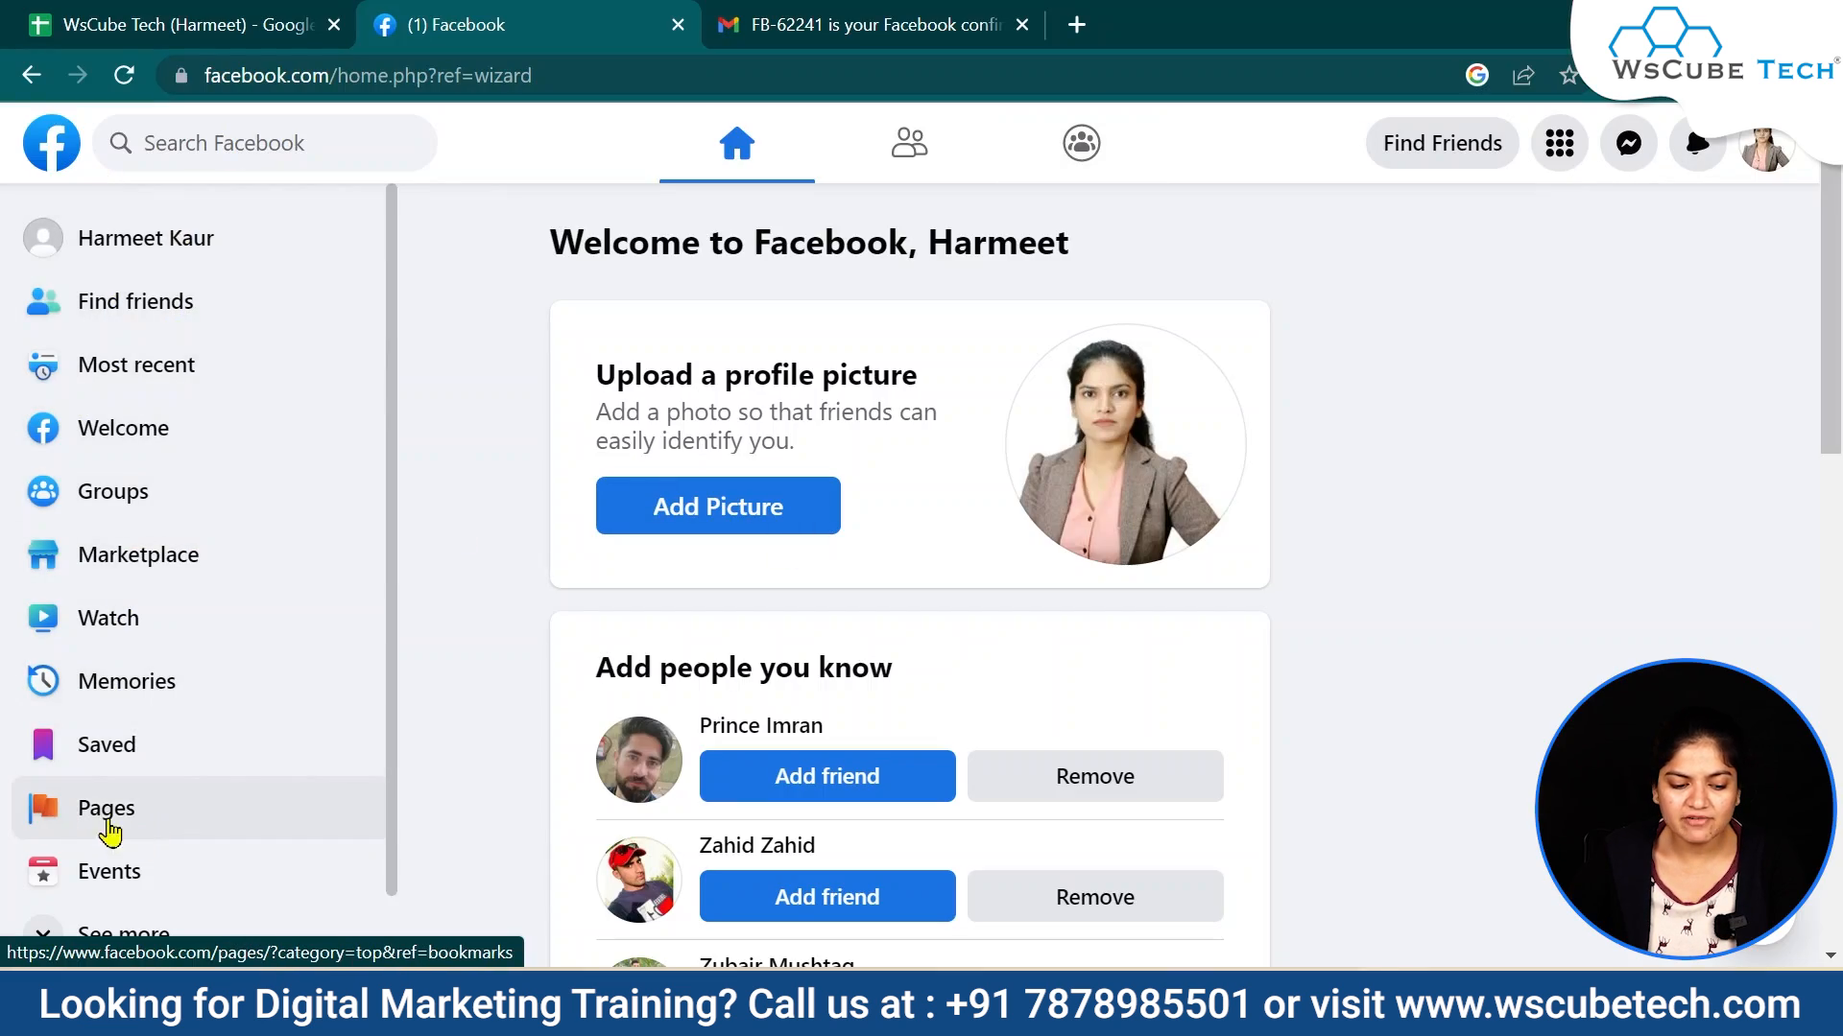
- Start creating a new Page and name it "WsCube Tech - Digital Marketing"
left_click(134, 807)
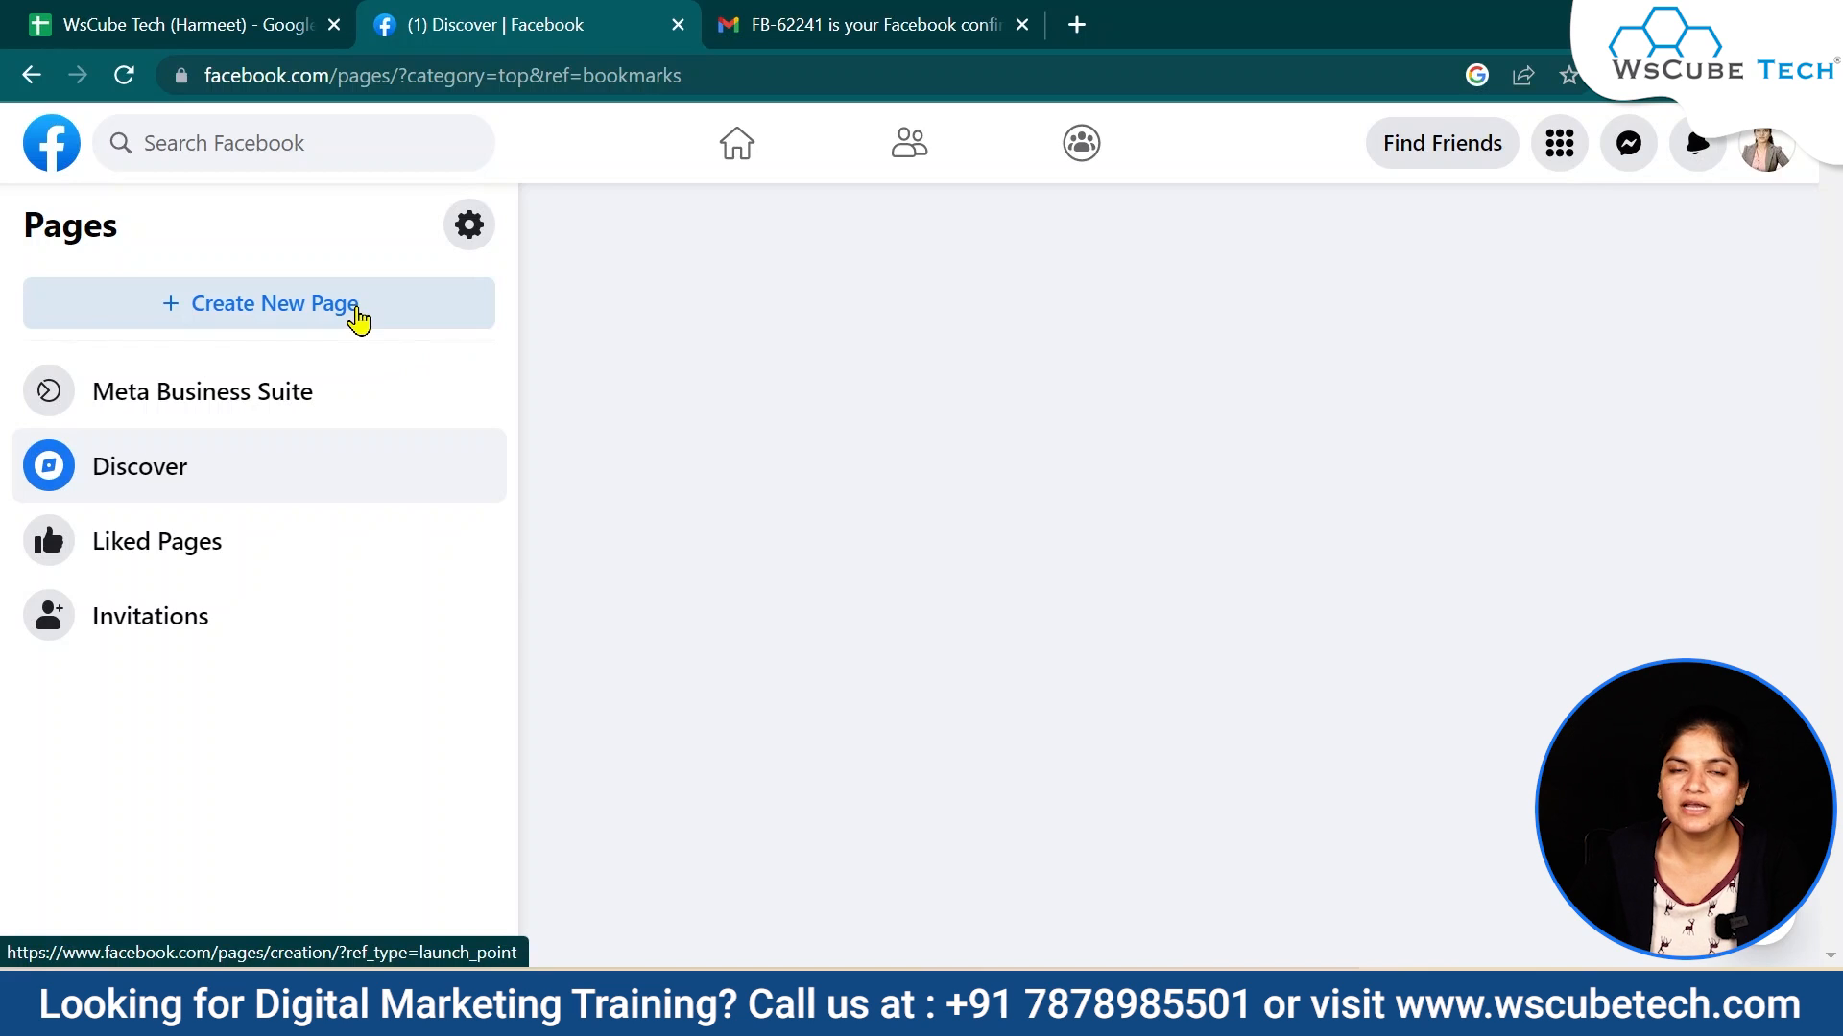
left_click(358, 317)
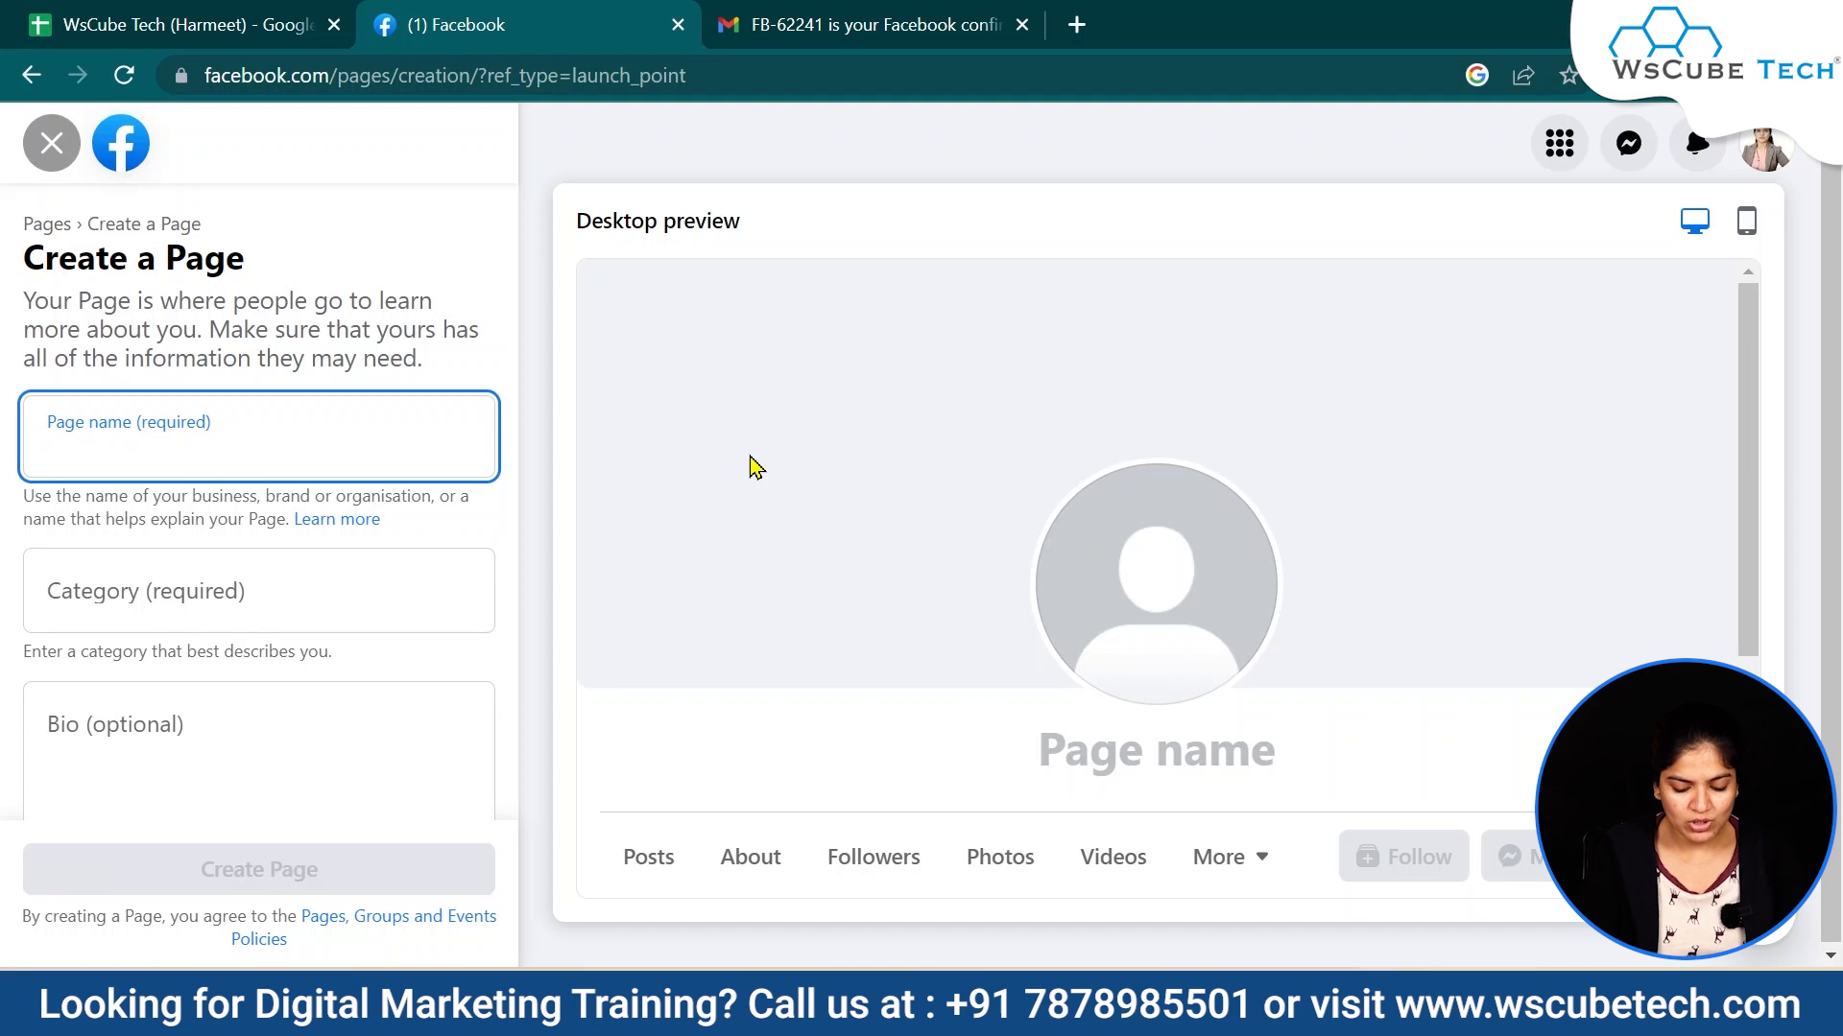
type("WsCube")
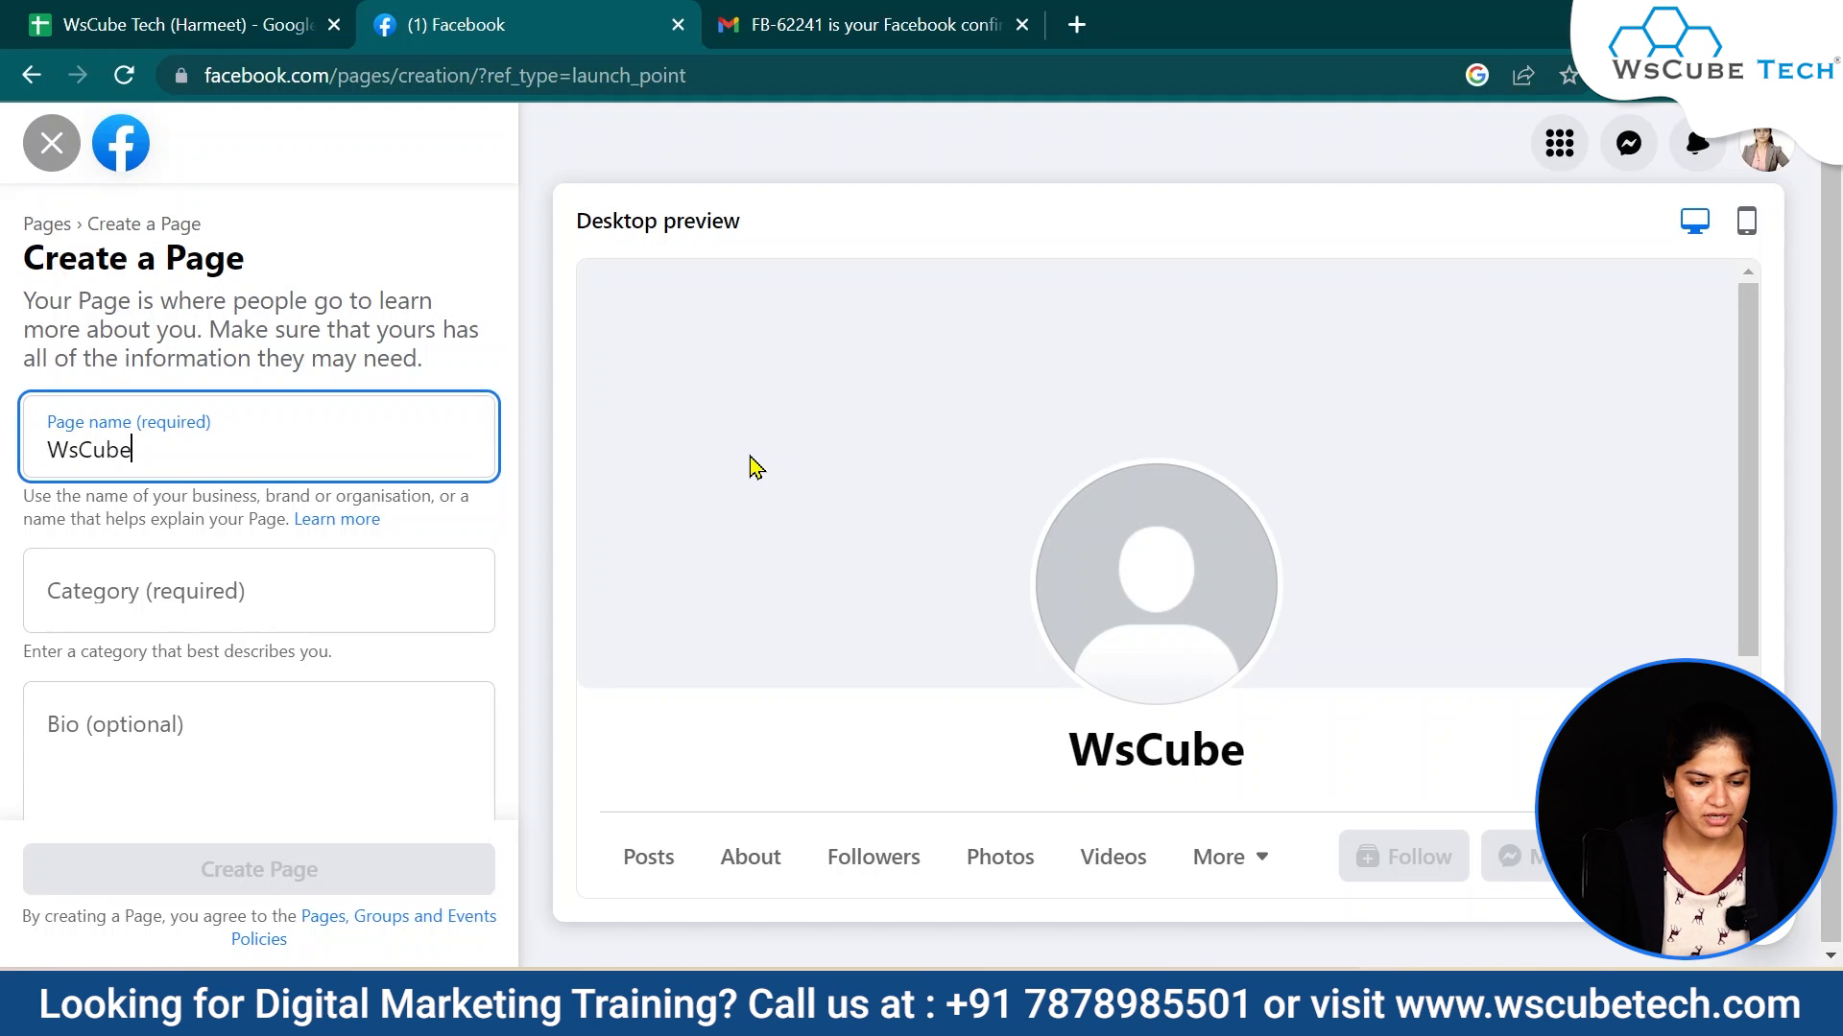
type(" Tech ")
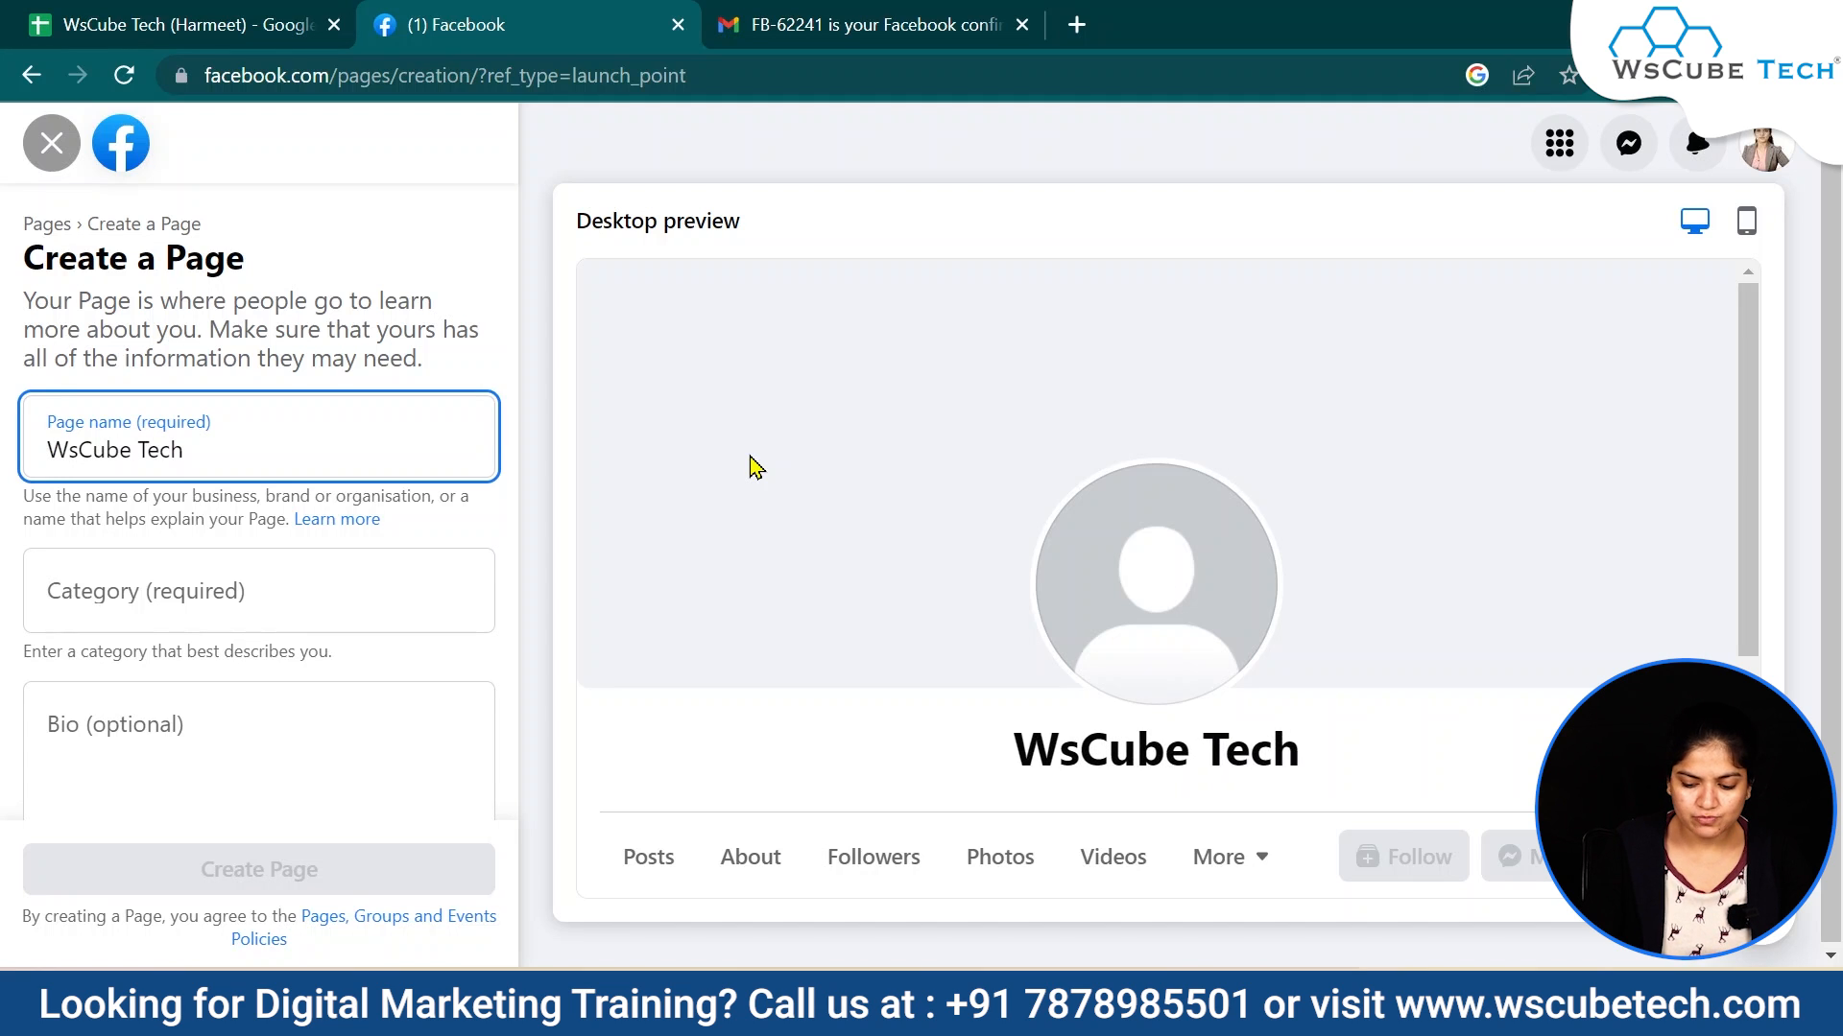
type("- Digita")
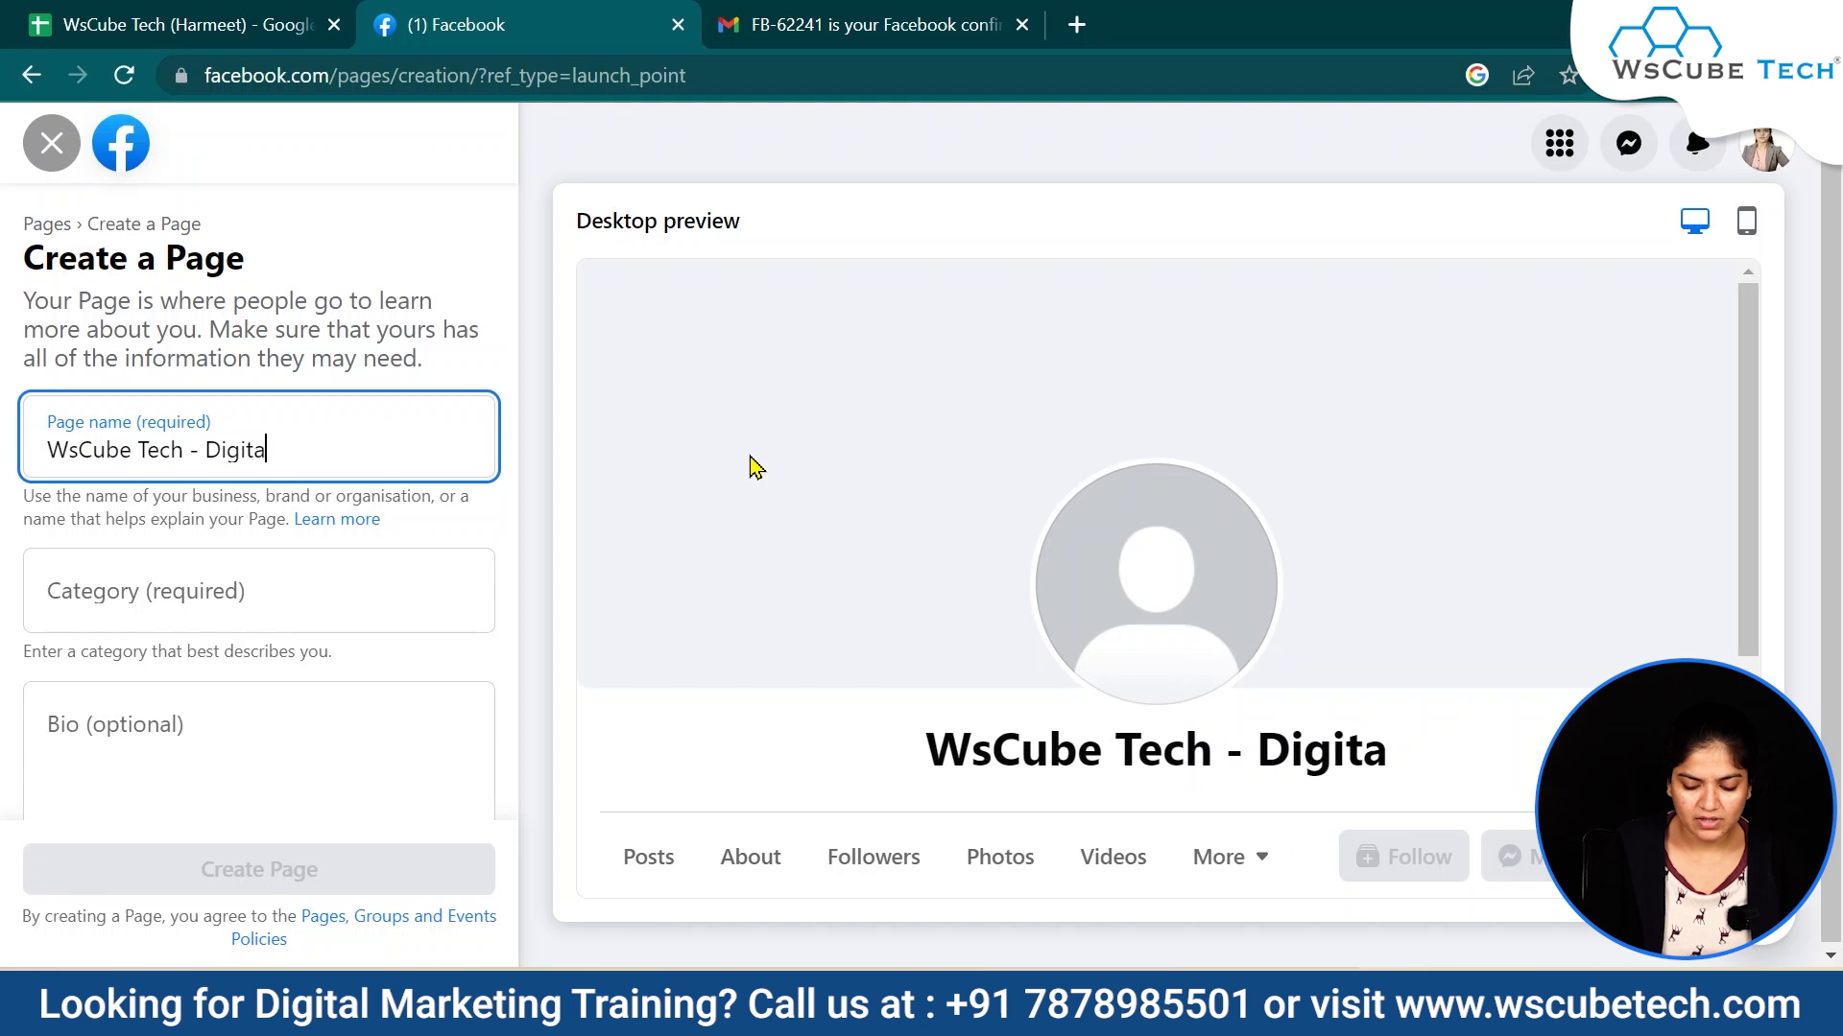
type("l Marketin")
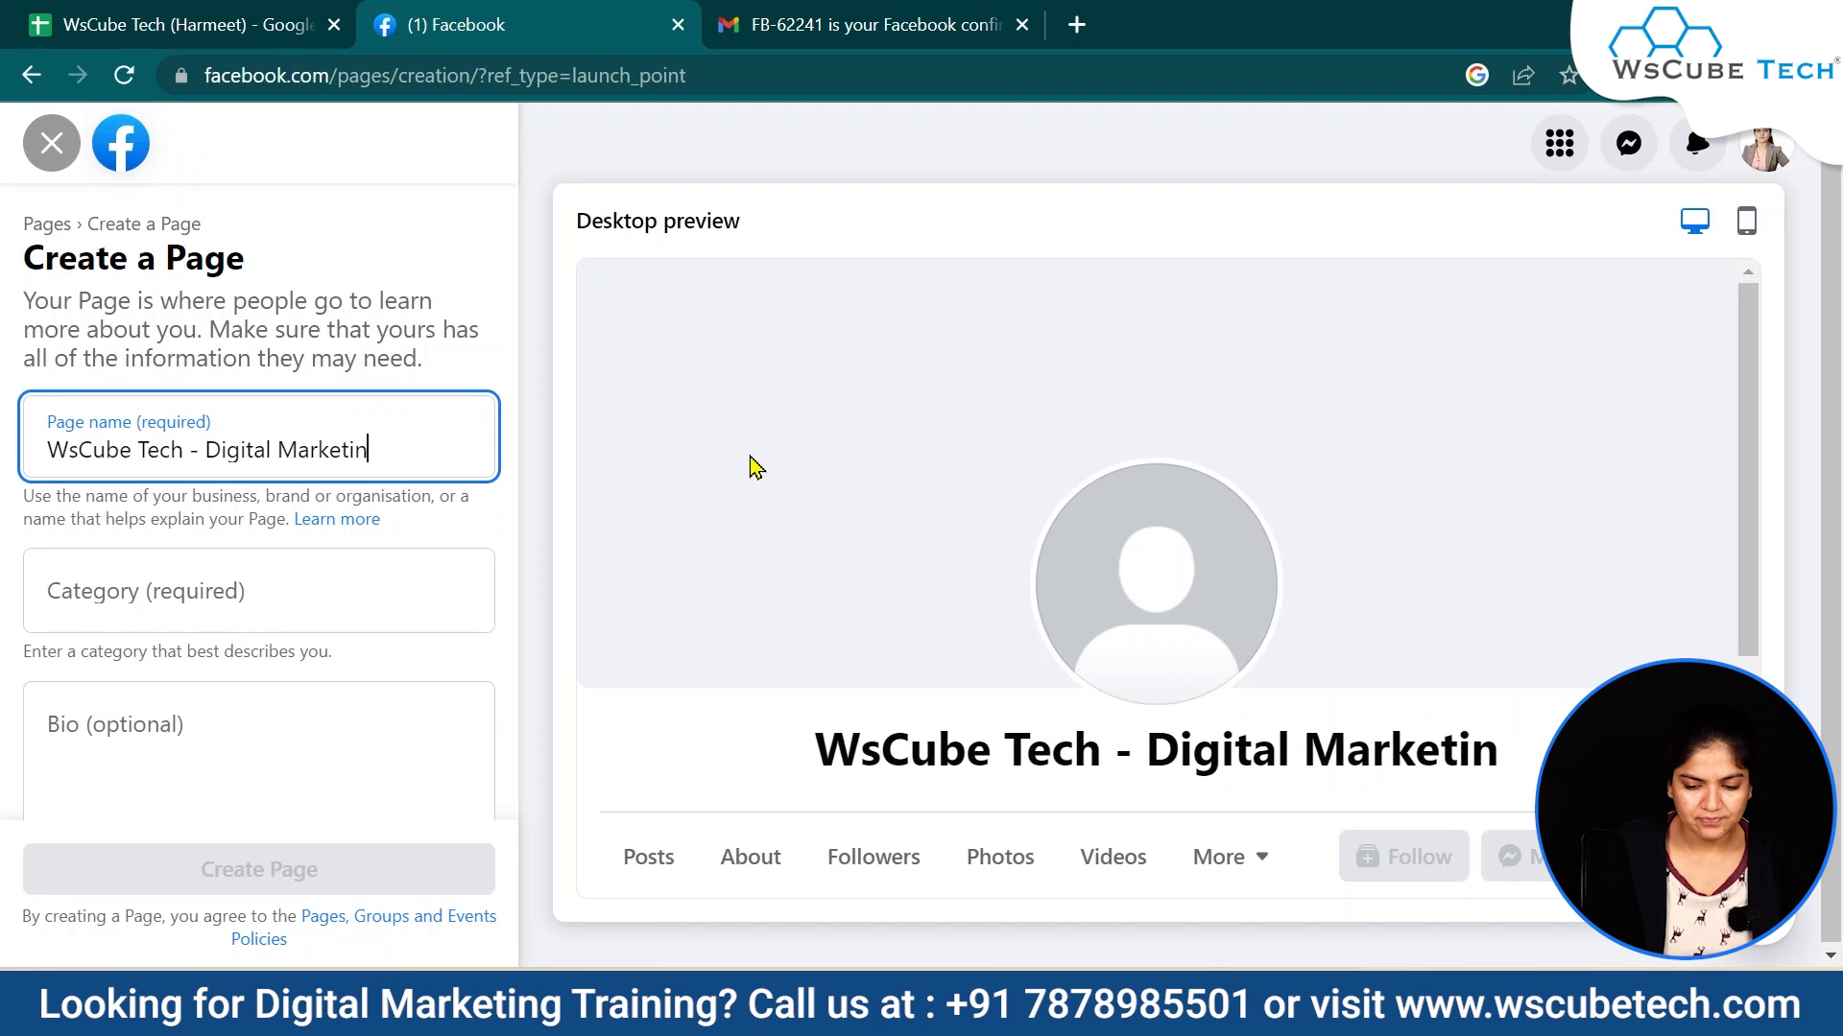
type("g")
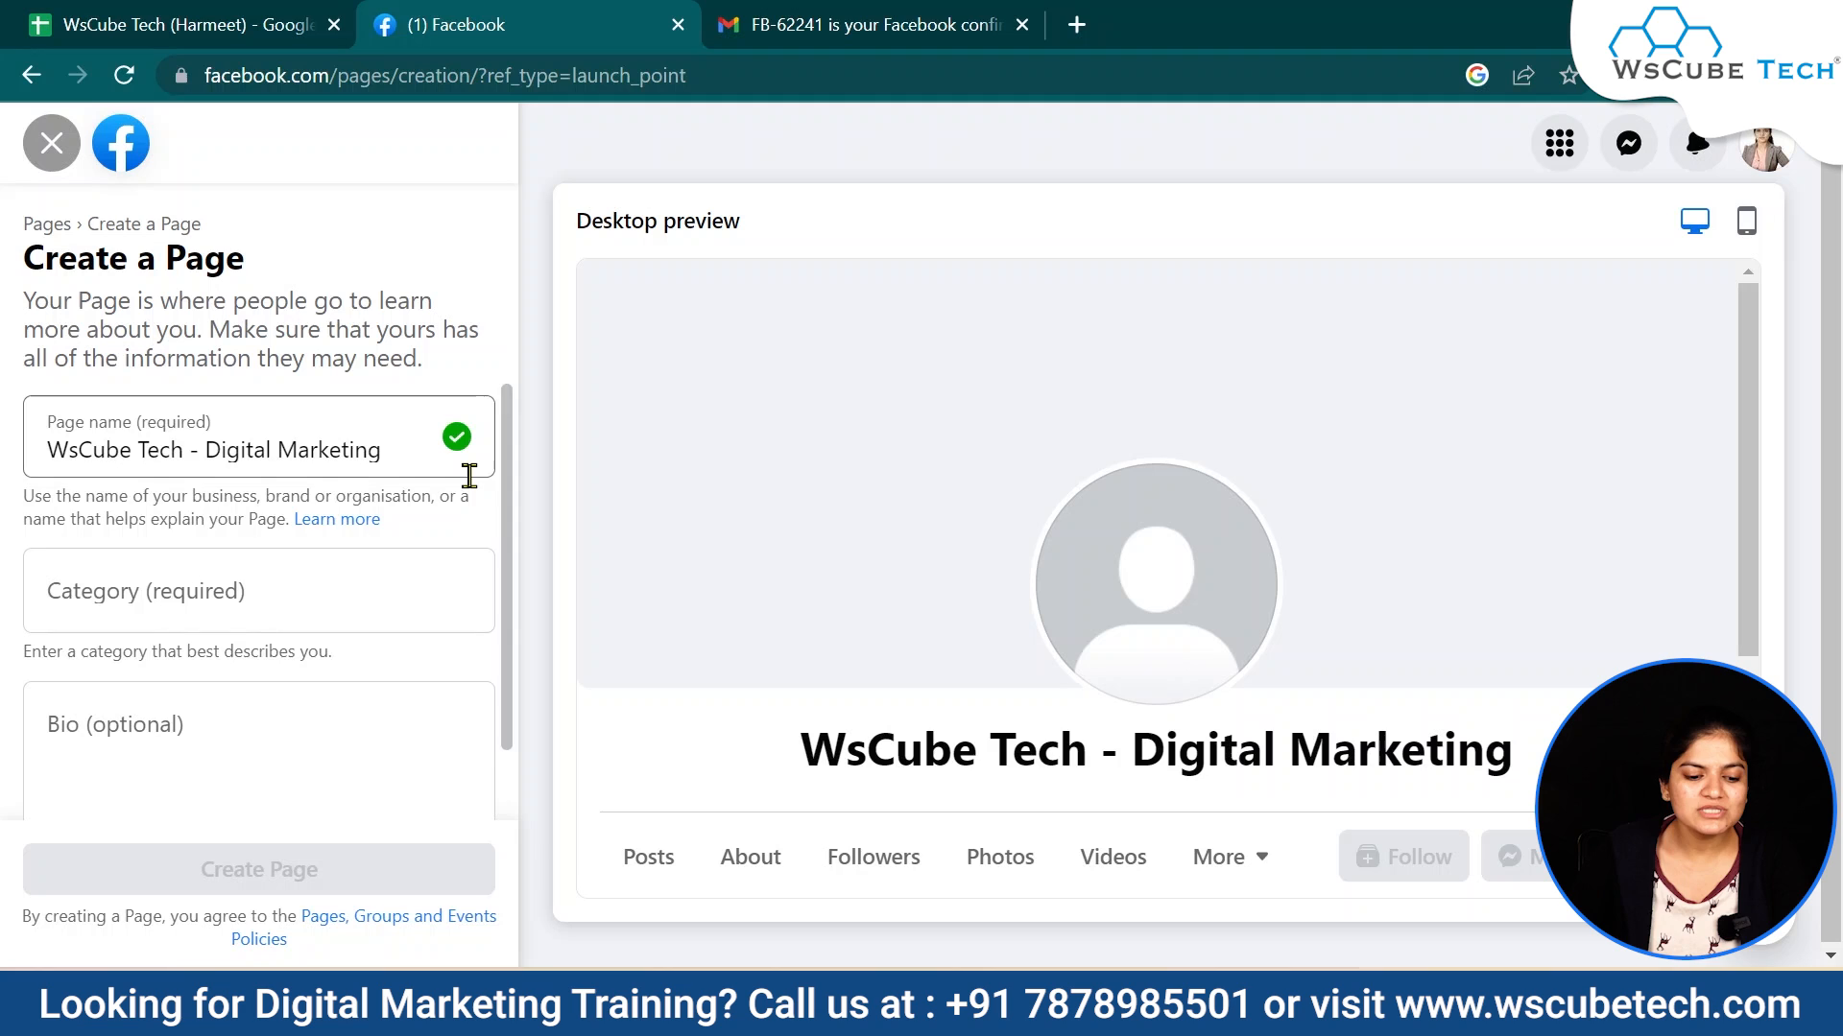
- Search the Page categories for "marketing" and look through the suggestions
scroll(470, 475, "down", 1)
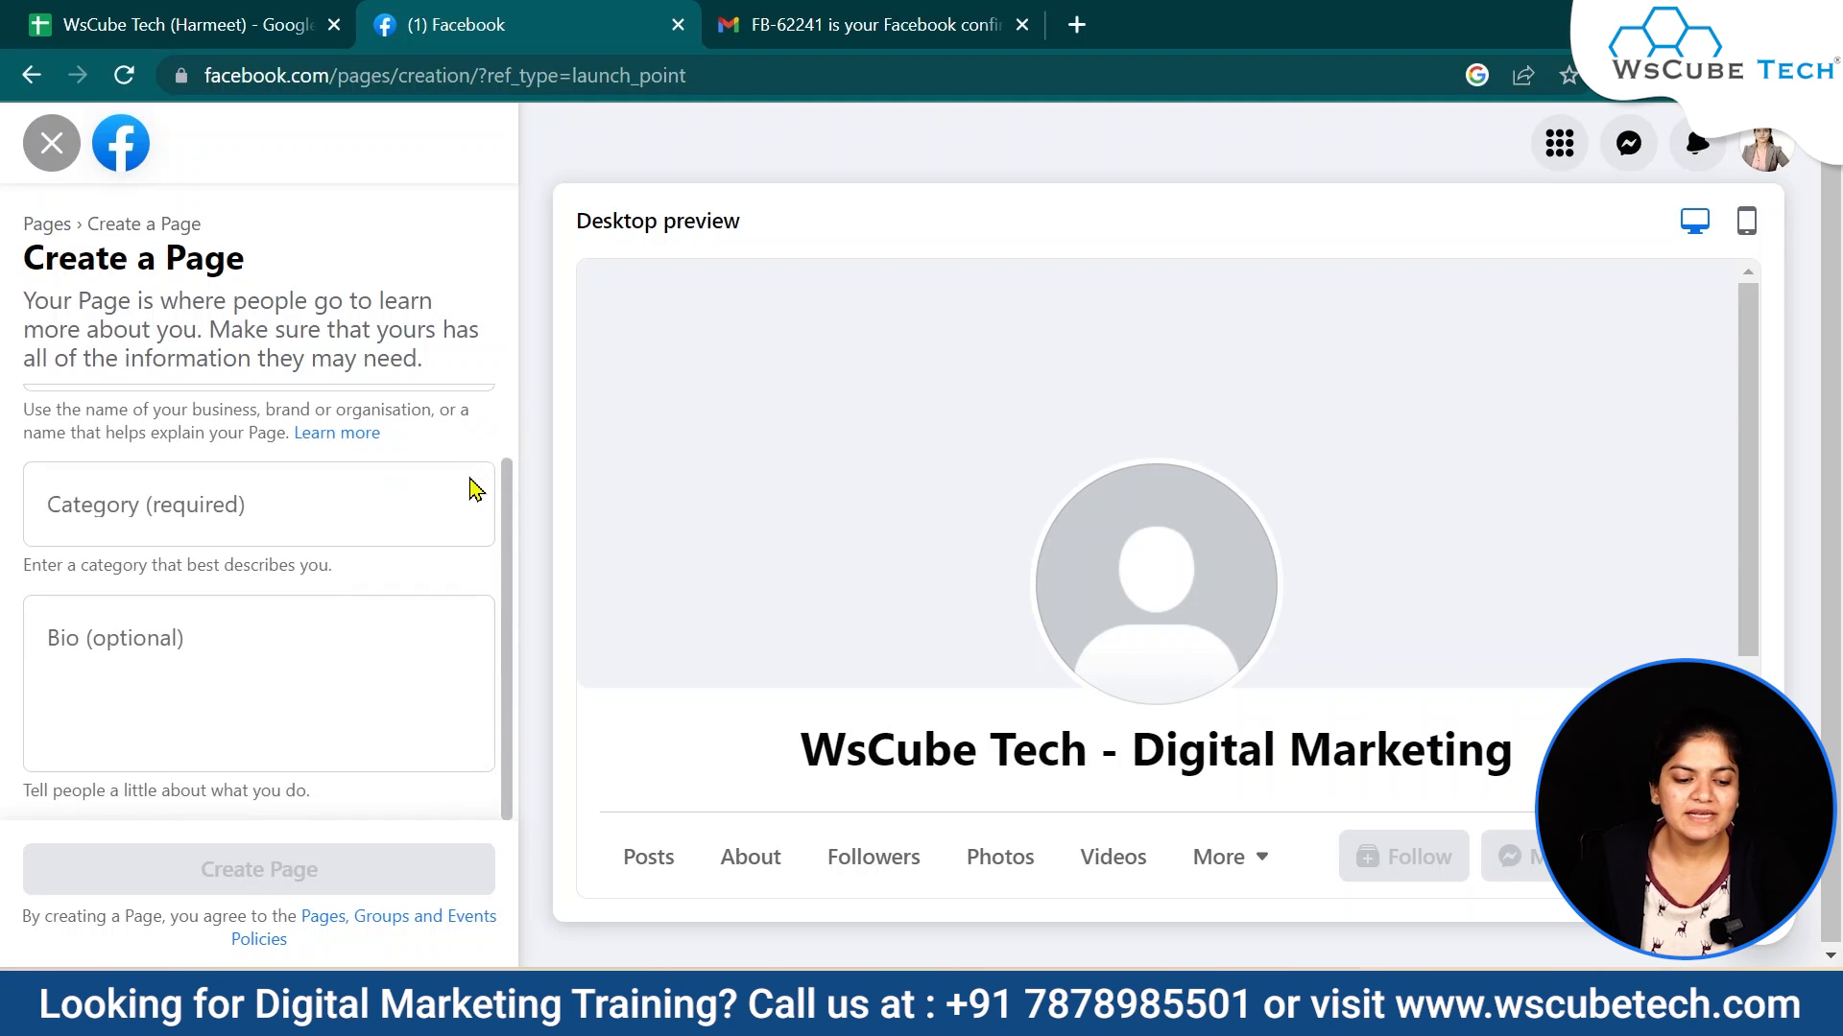
left_click(207, 511)
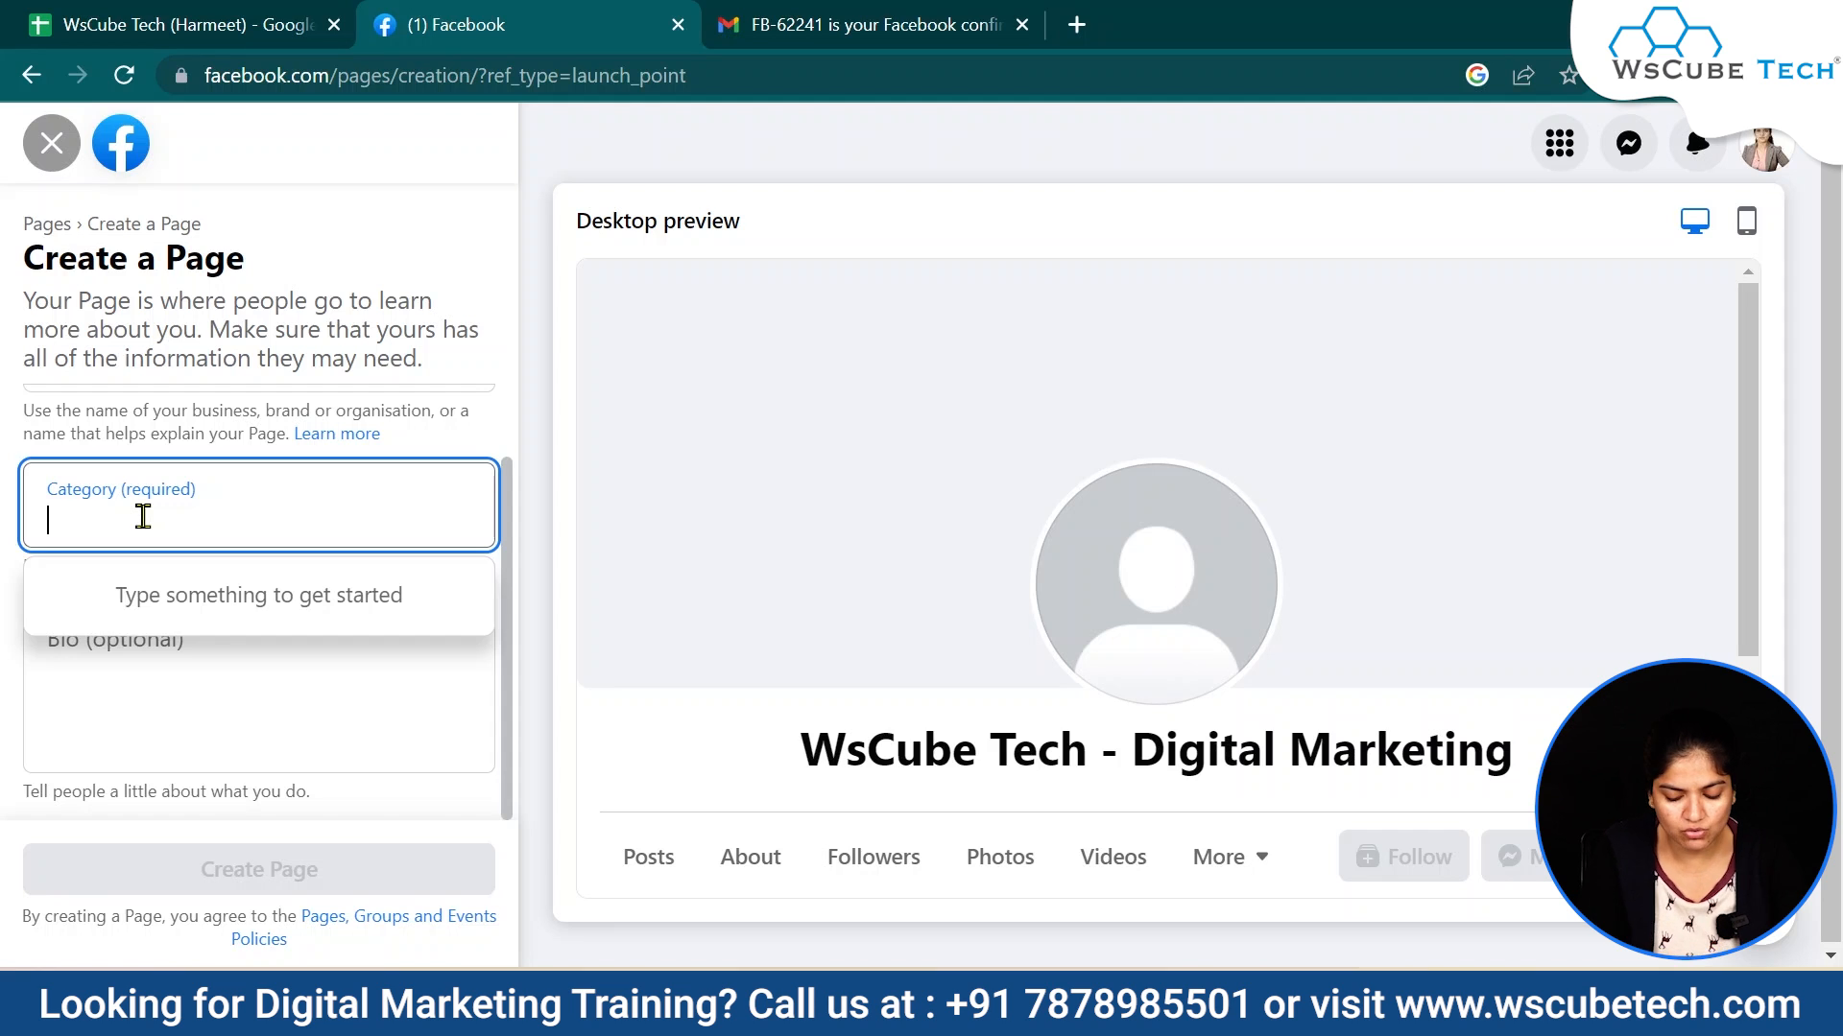
type("market")
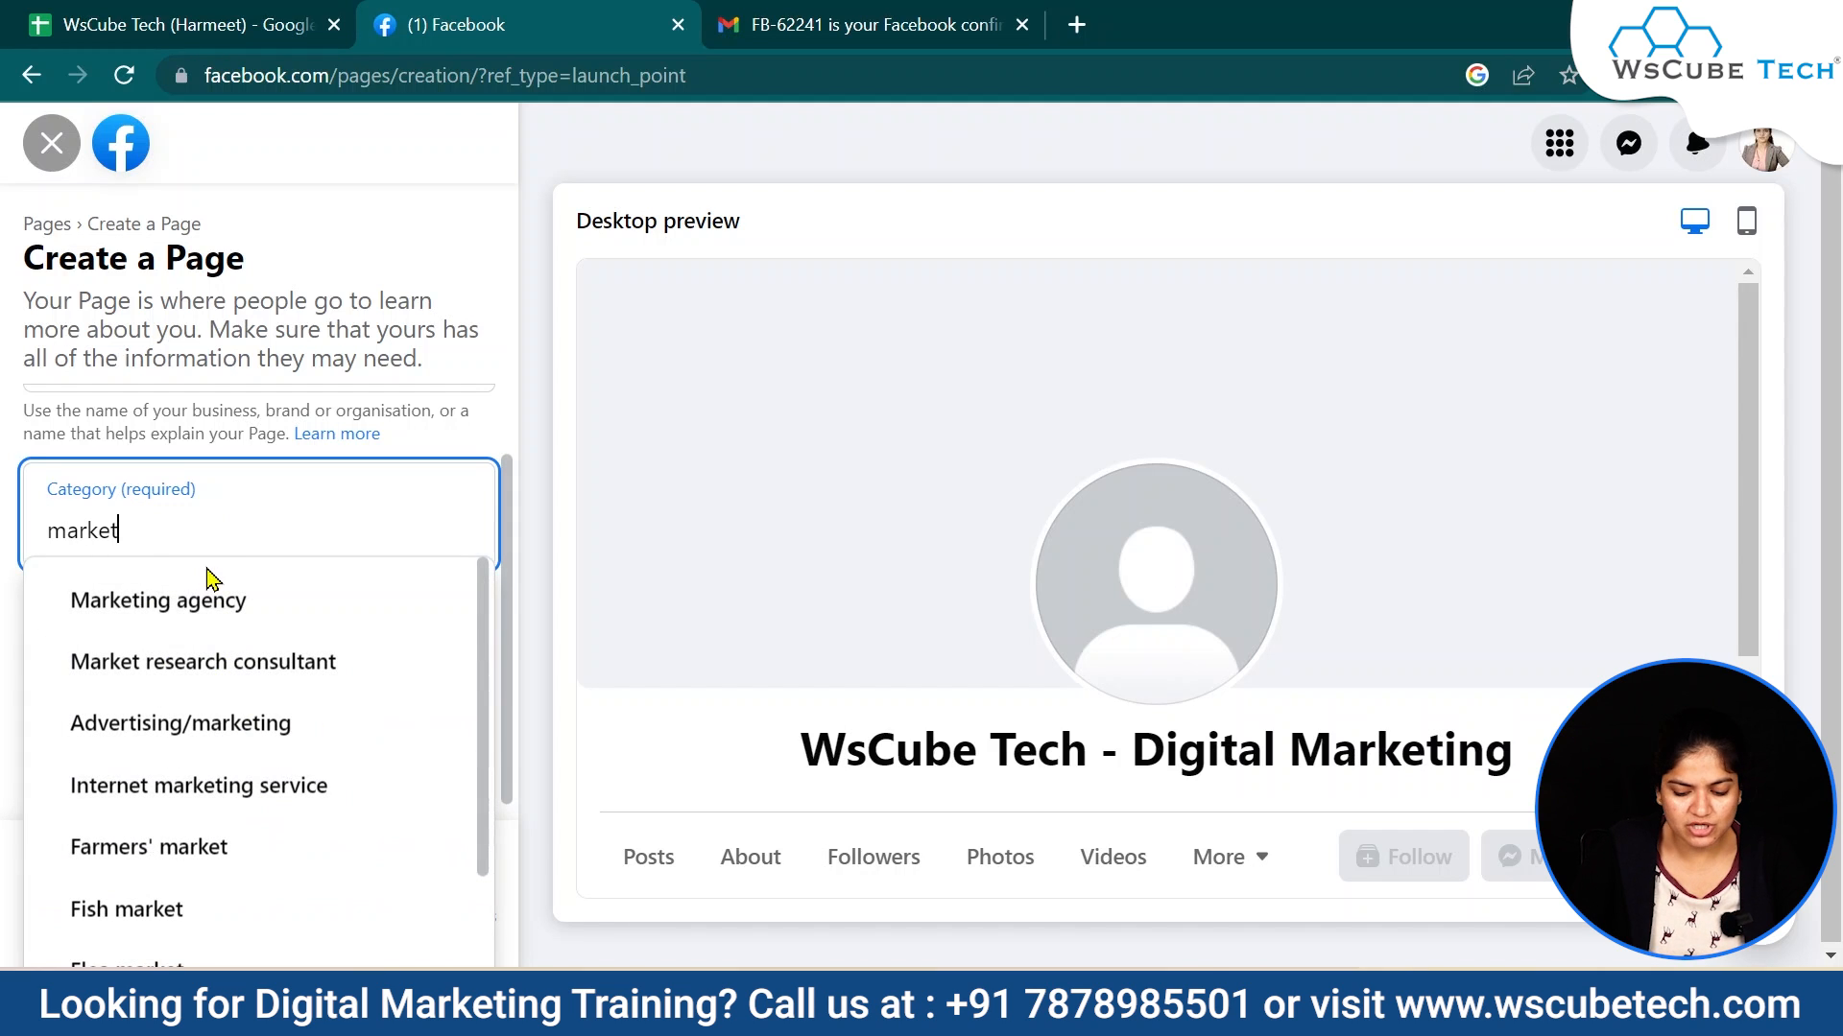
type("ing")
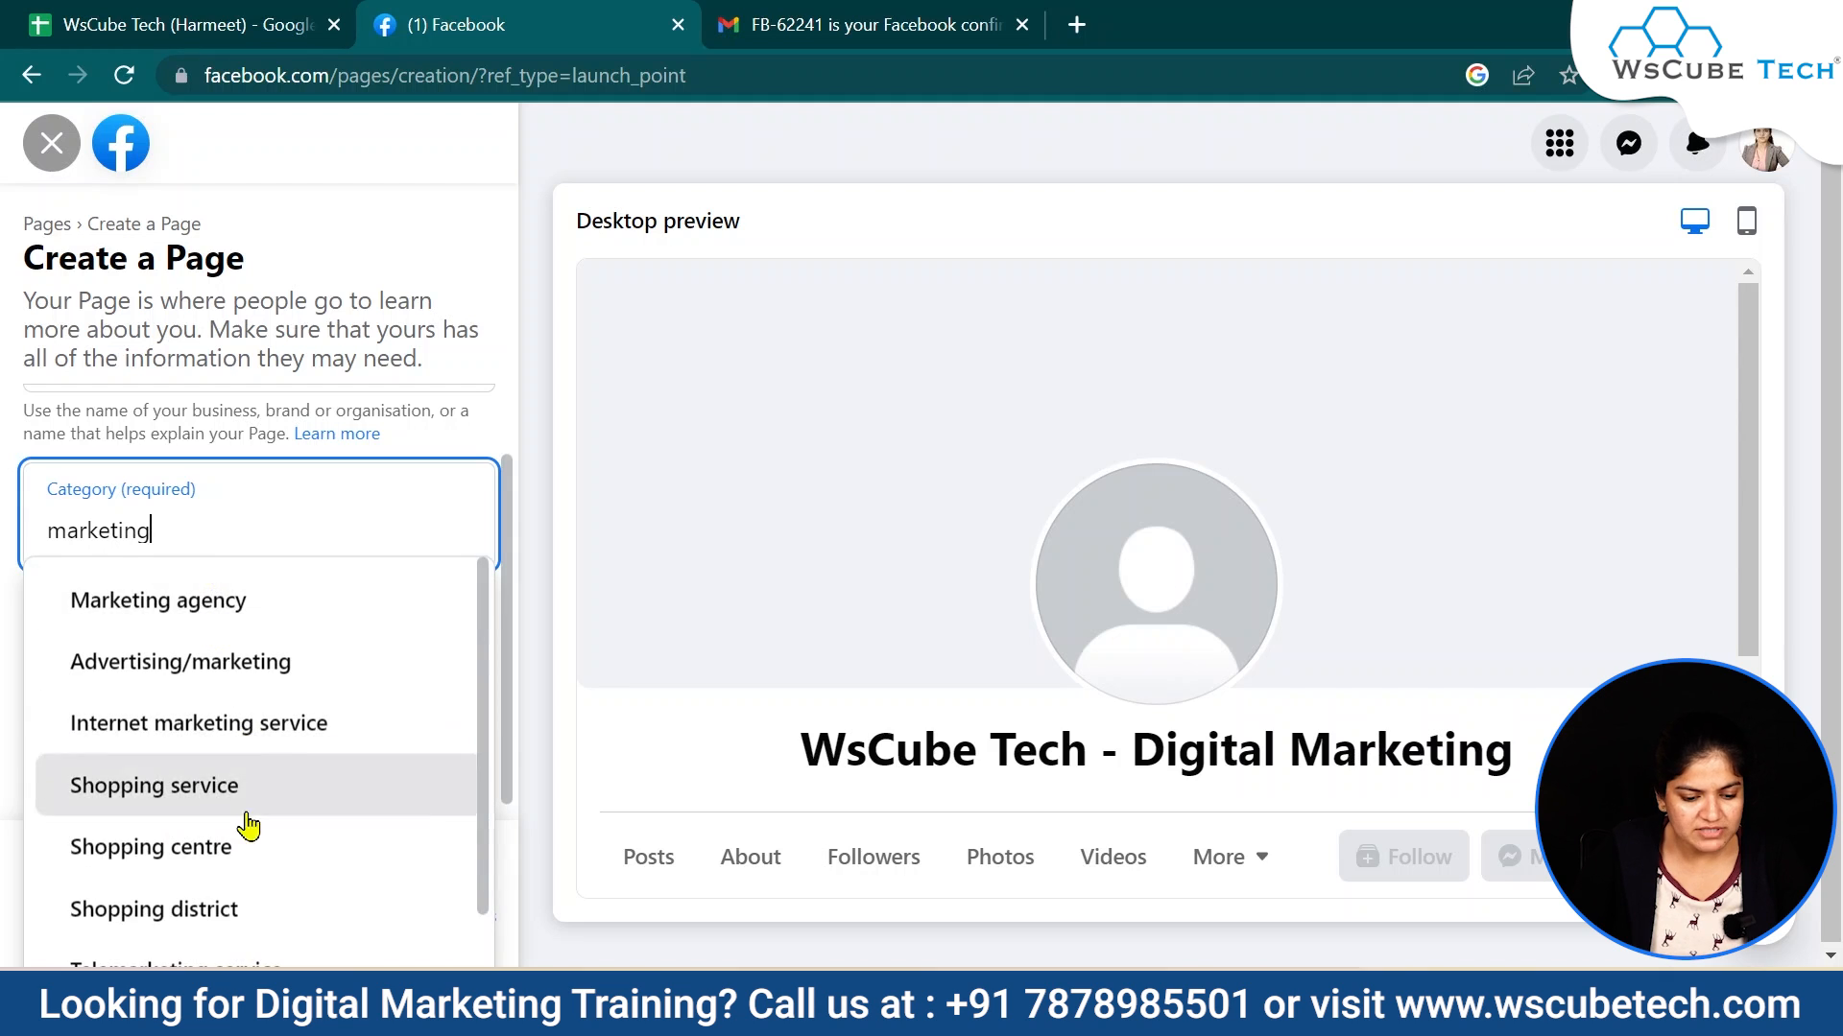
scroll(230, 614, "down", 1)
scroll(231, 893, "up", 1)
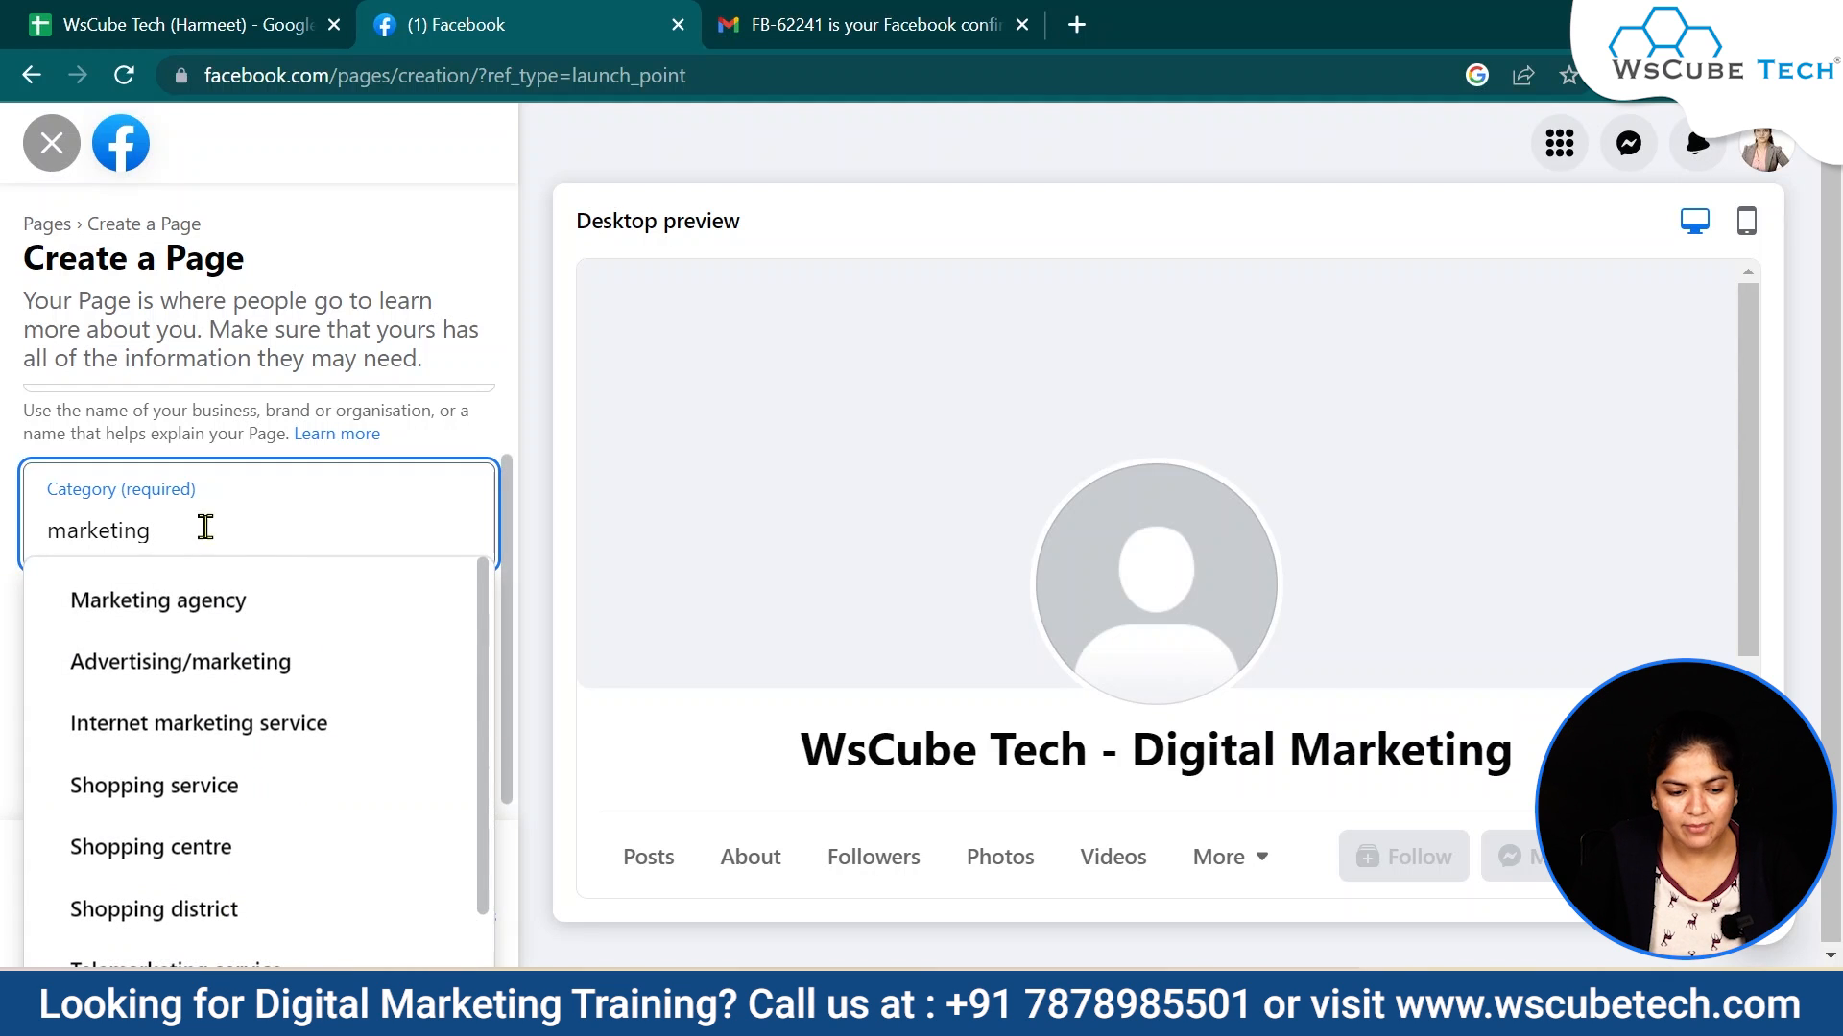
- Try the category searches "digital ma" and "marketin" for the new Page
left_click_drag(222, 539, 7, 560)
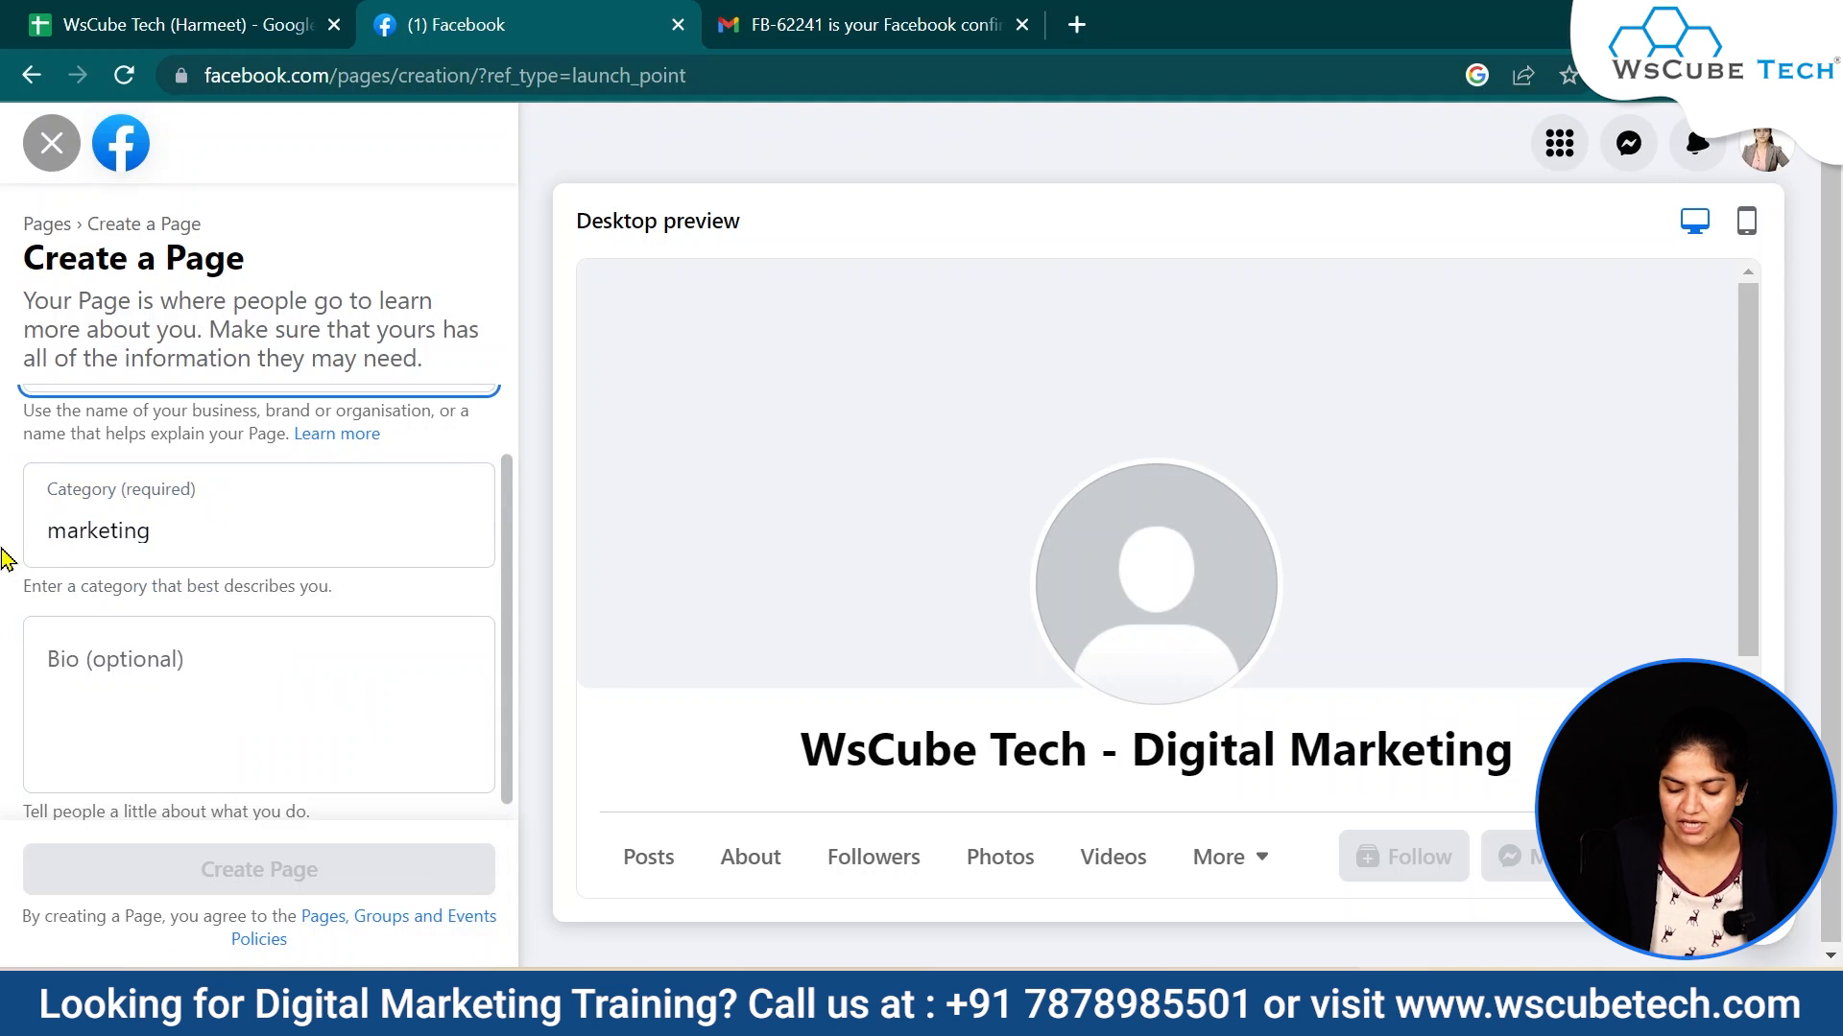
double_click(204, 539)
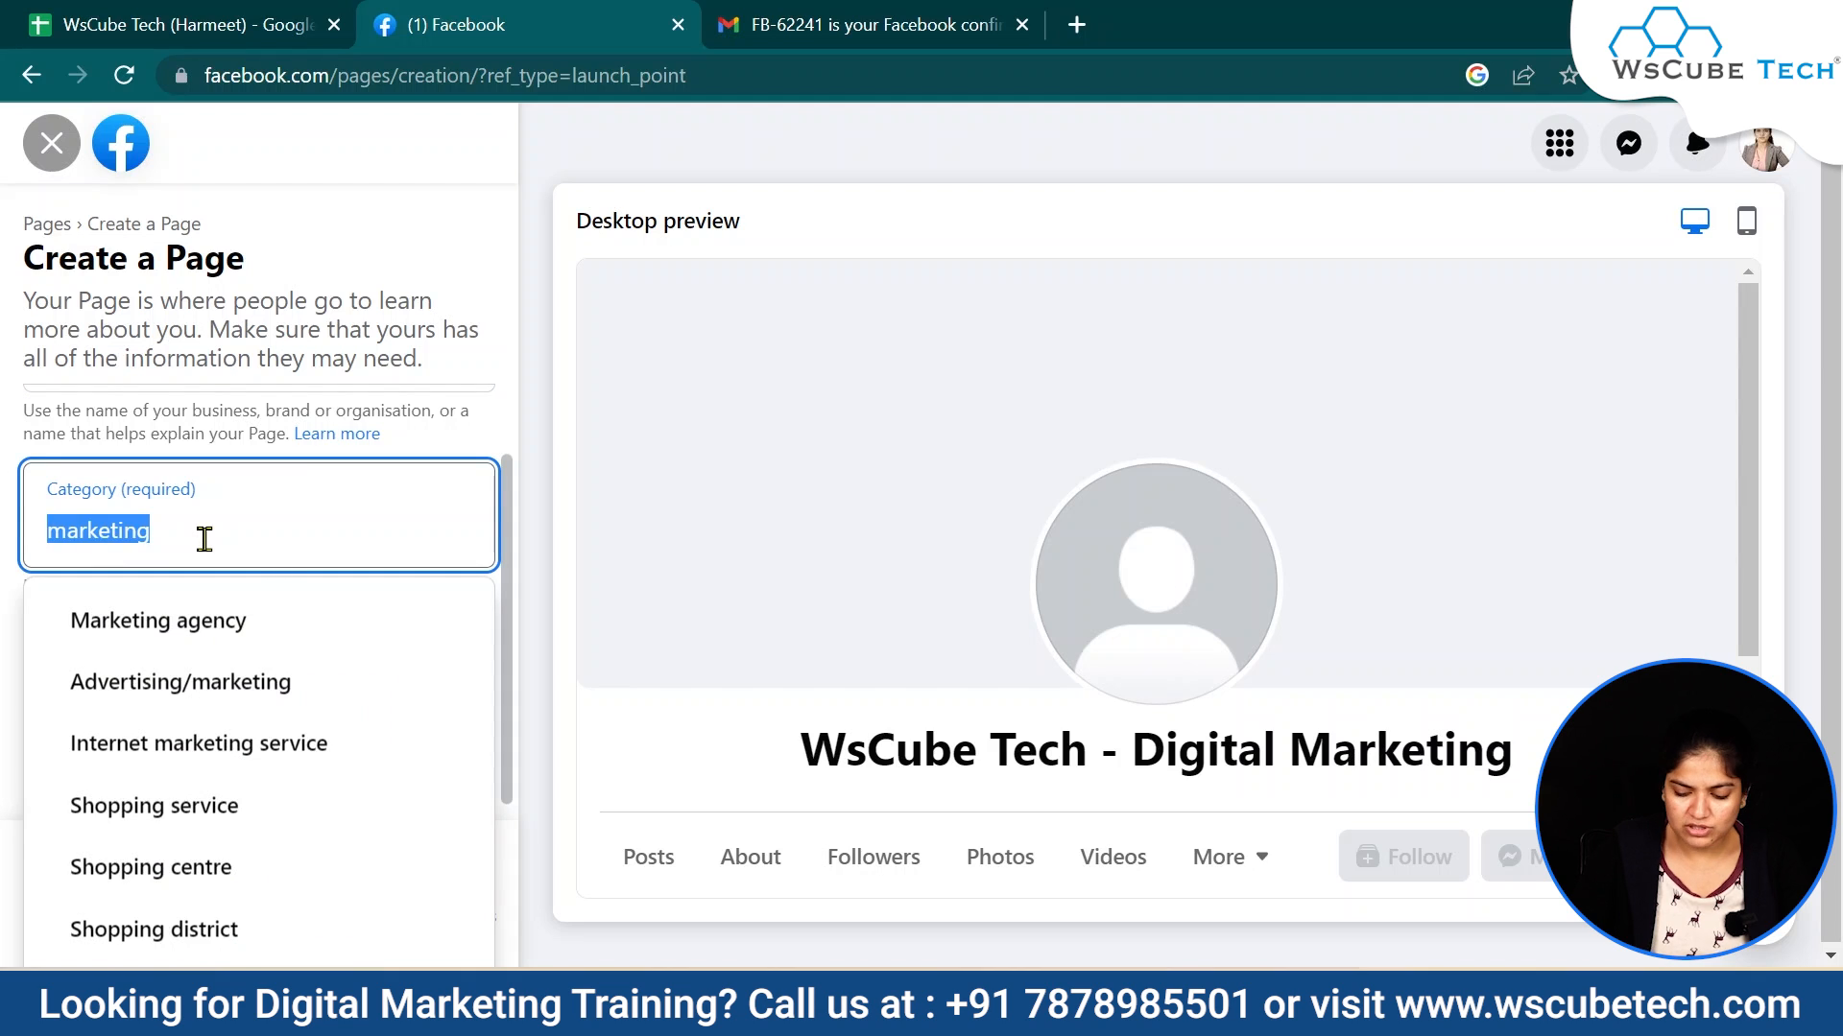
key("BackSpace")
type("digi")
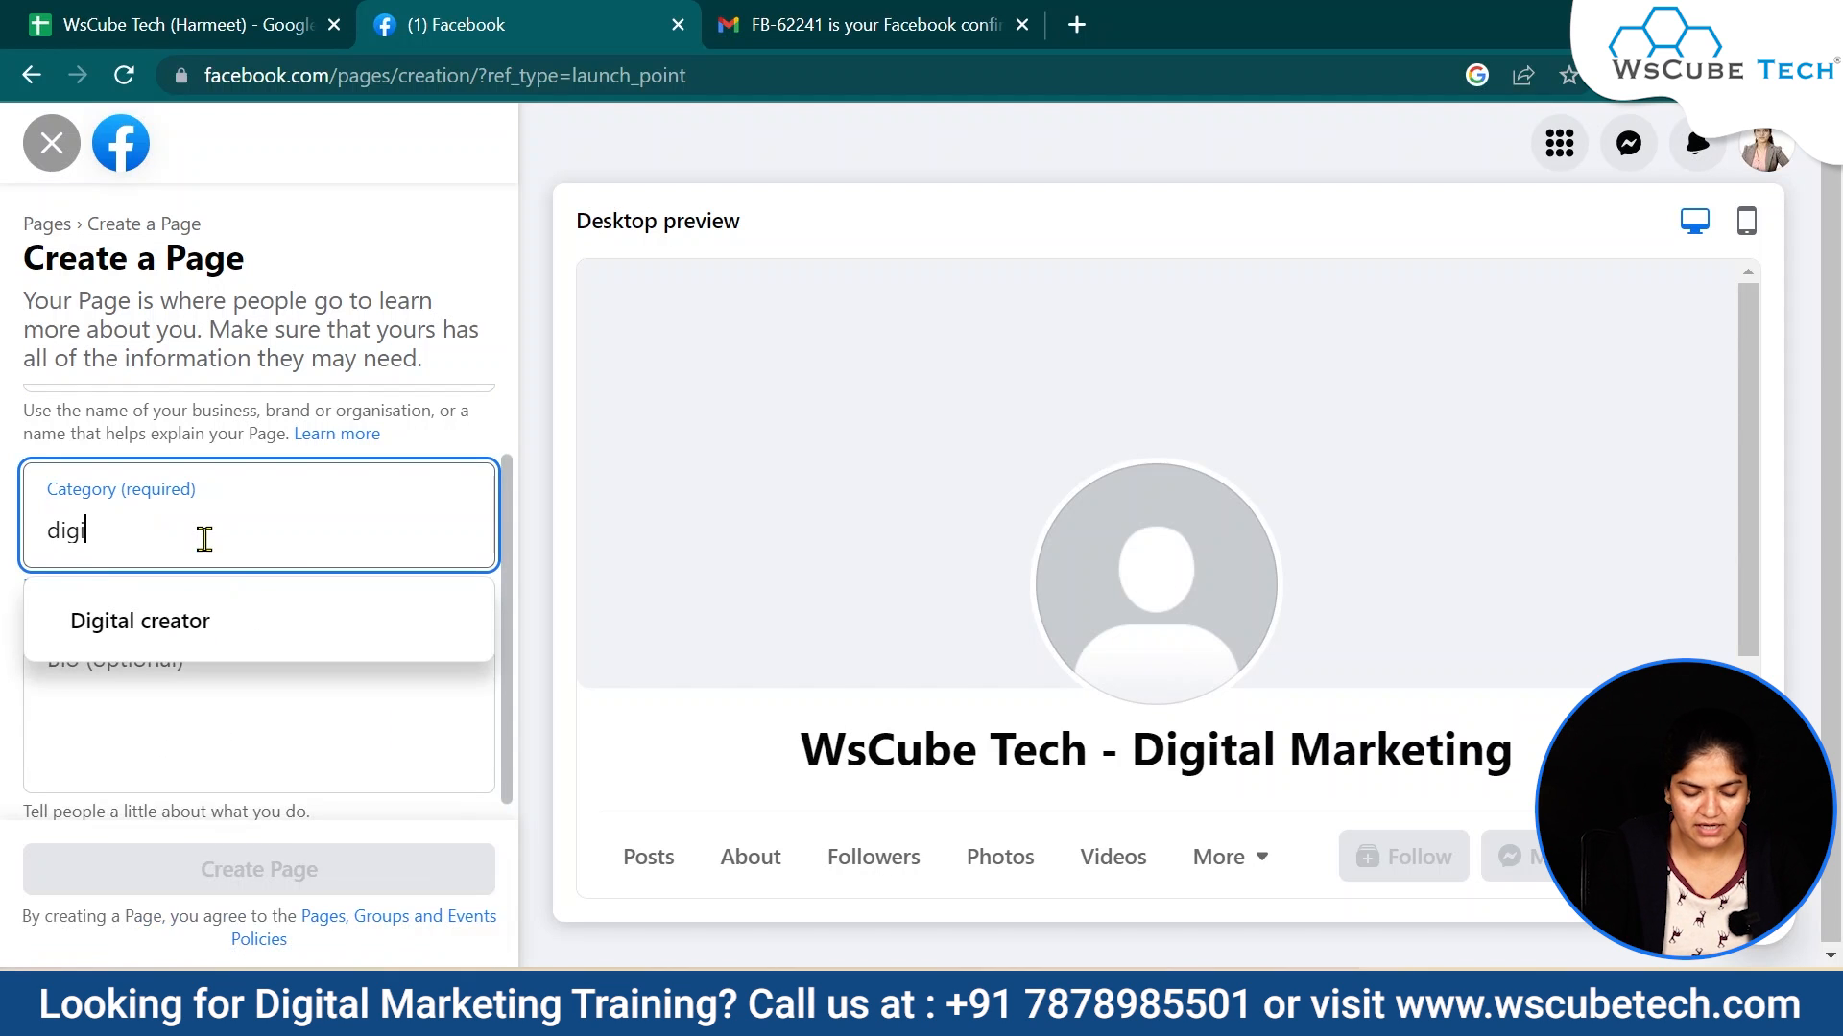
type("tal ma")
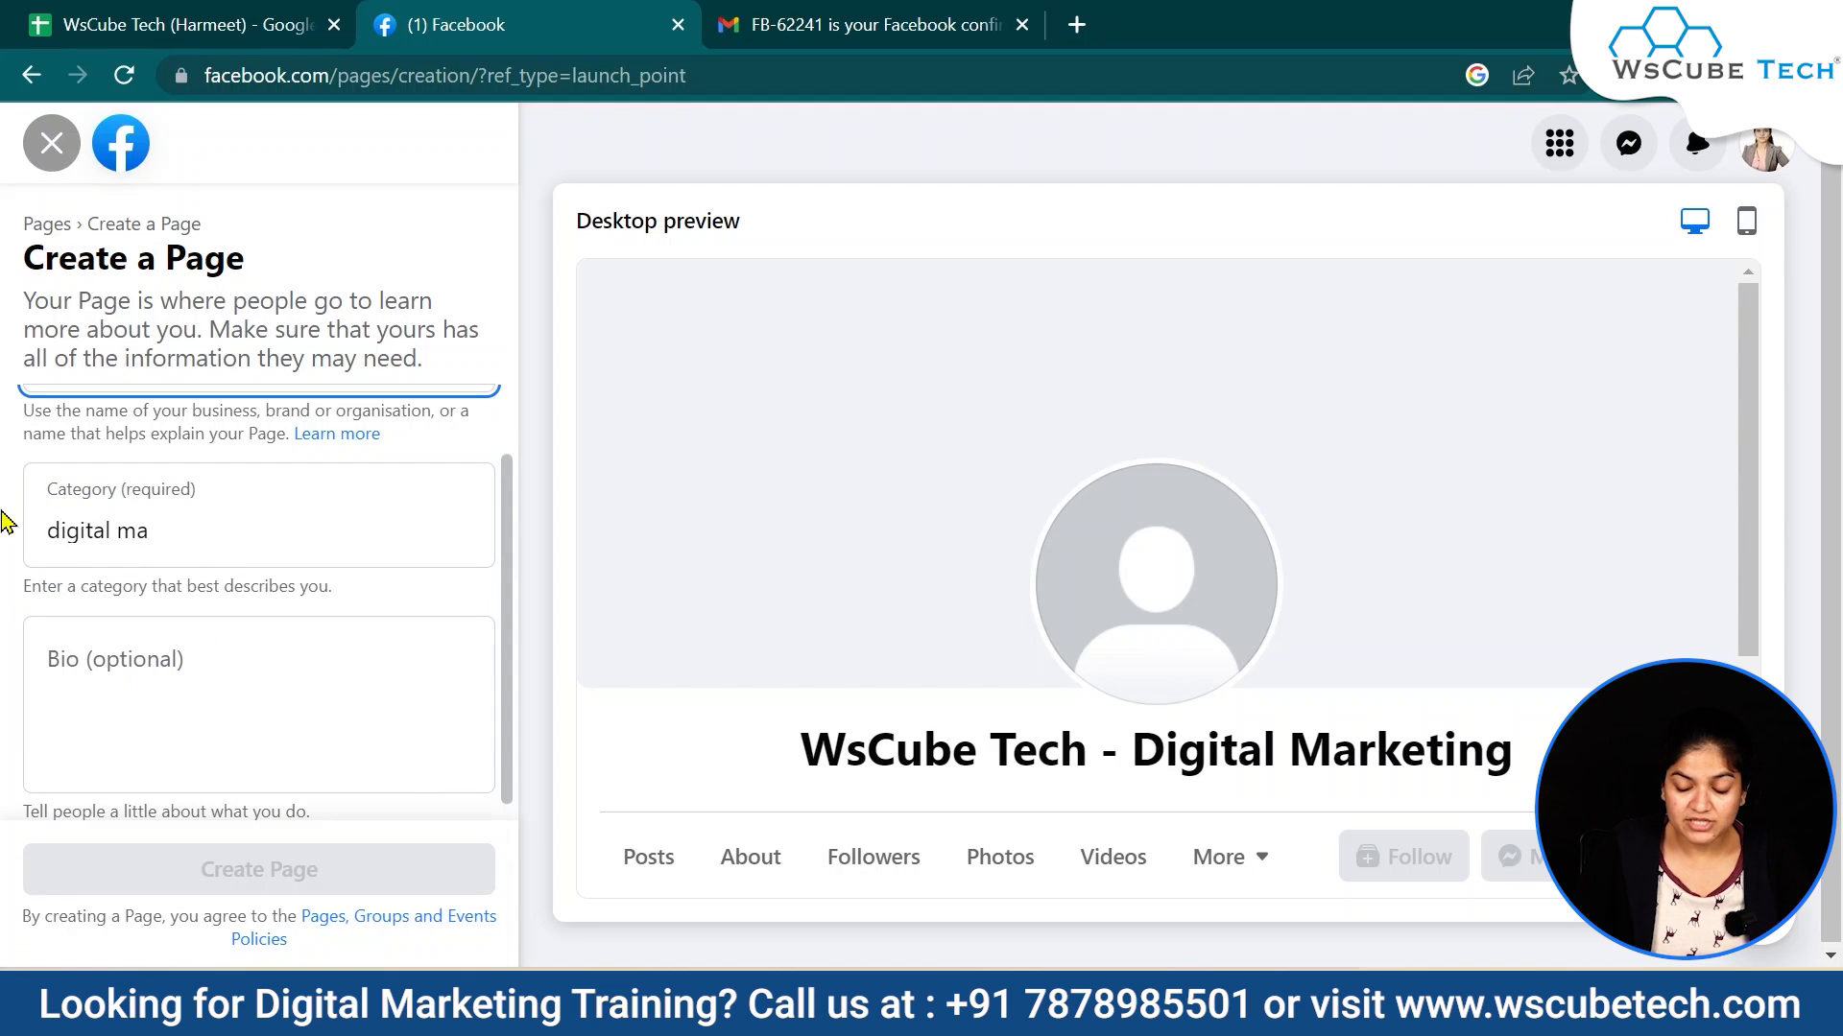
left_click(207, 531)
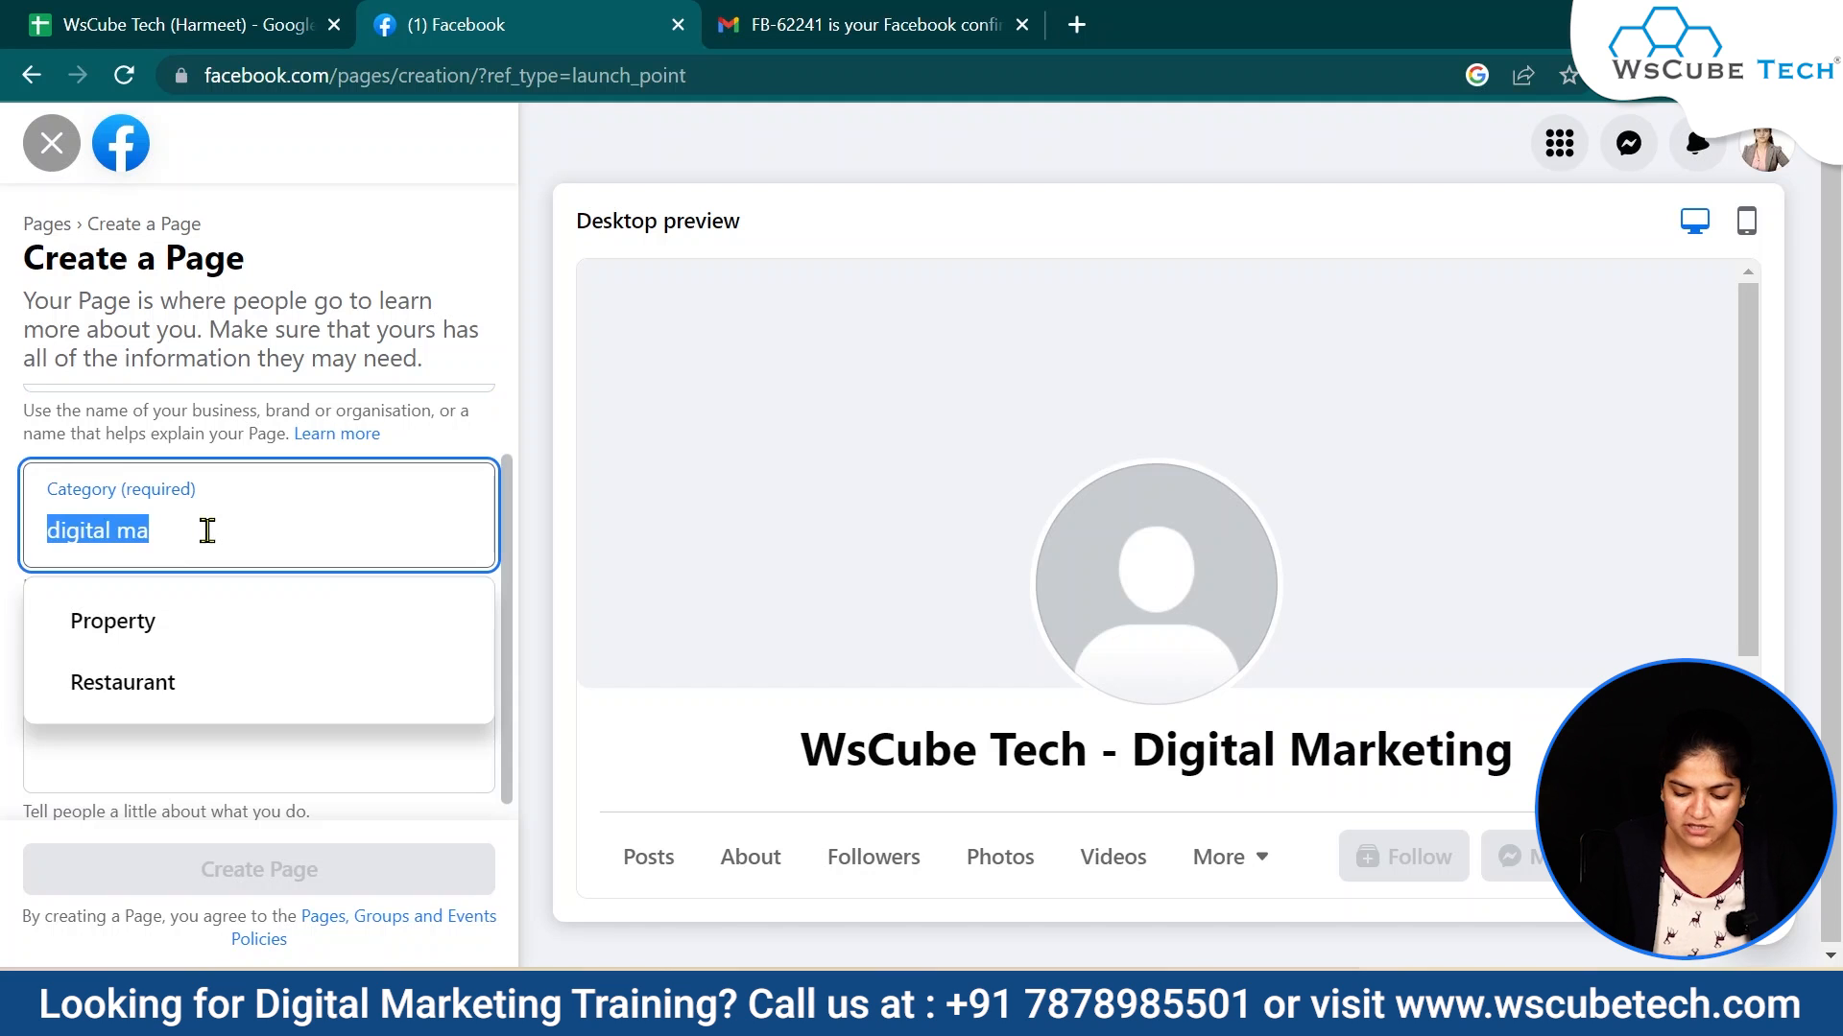
type("marketin")
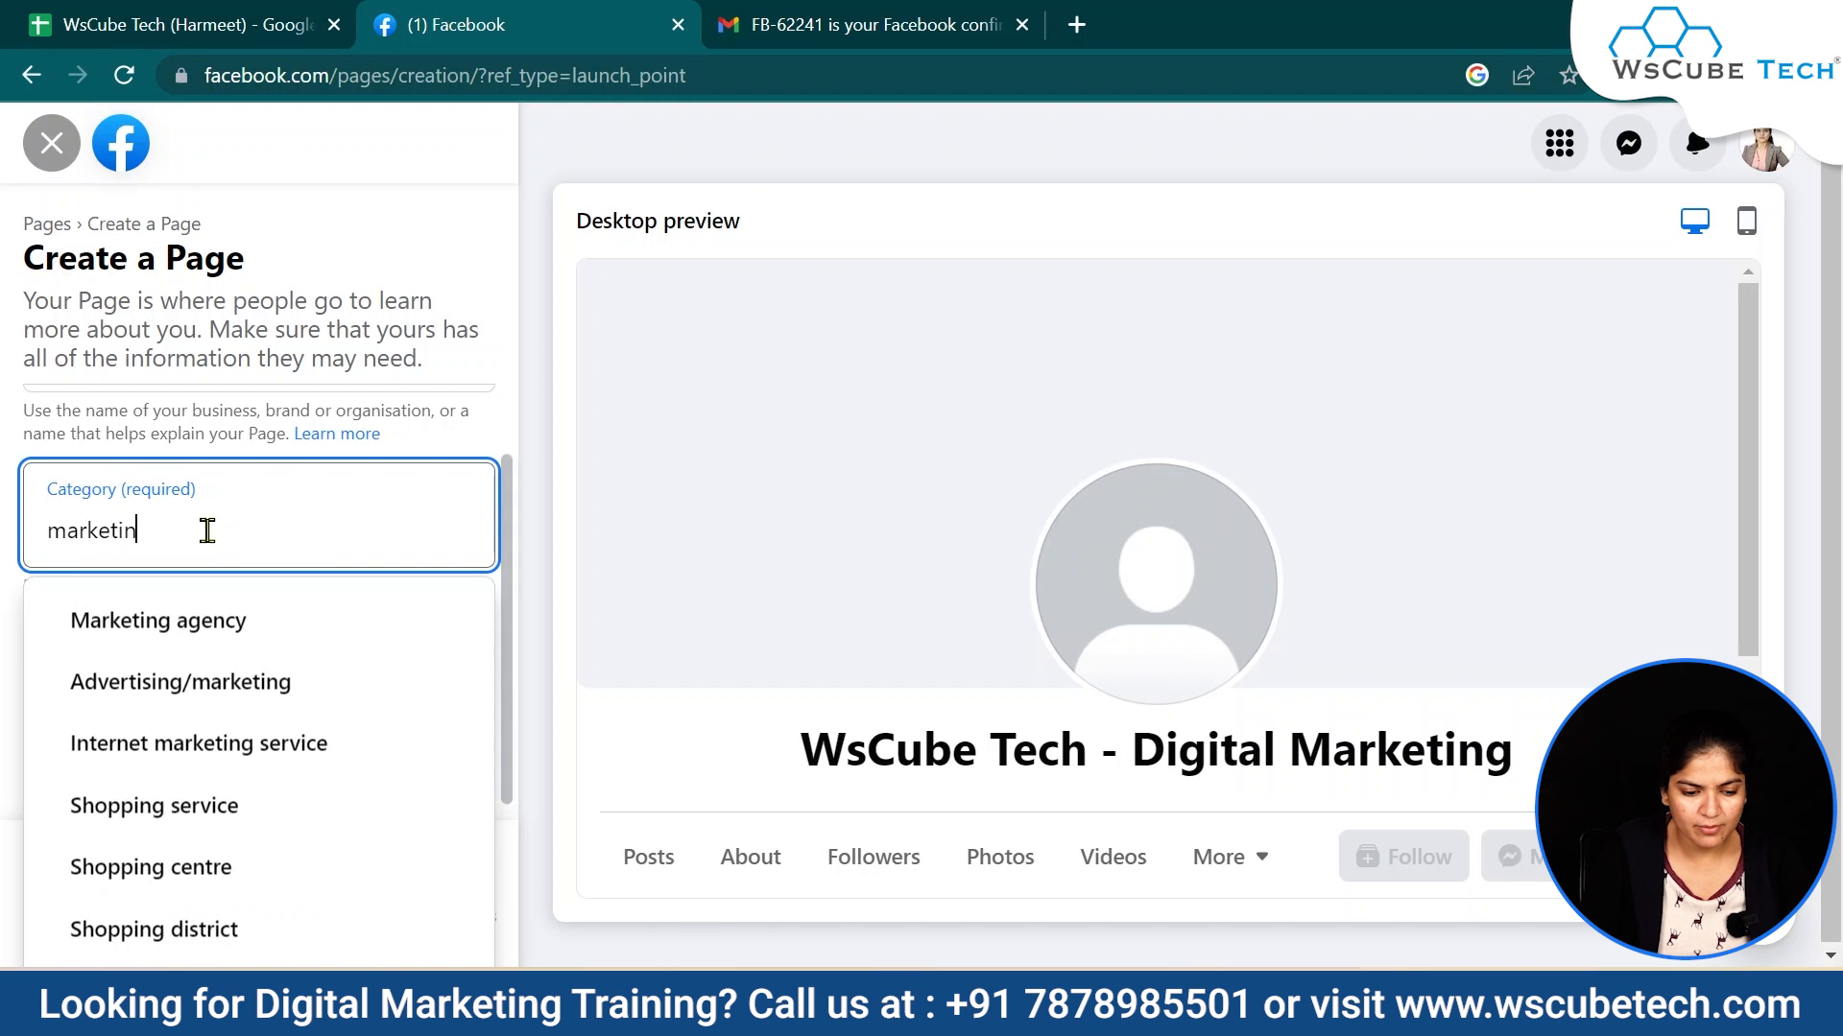
- Search the Page categories for "educat" and look through the suggestions
key("BackSpace")
key("BackSpace")
key("BackSpace")
key("BackSpace")
key("BackSpace")
key("BackSpace")
key("BackSpace")
key("BackSpace")
type("ed")
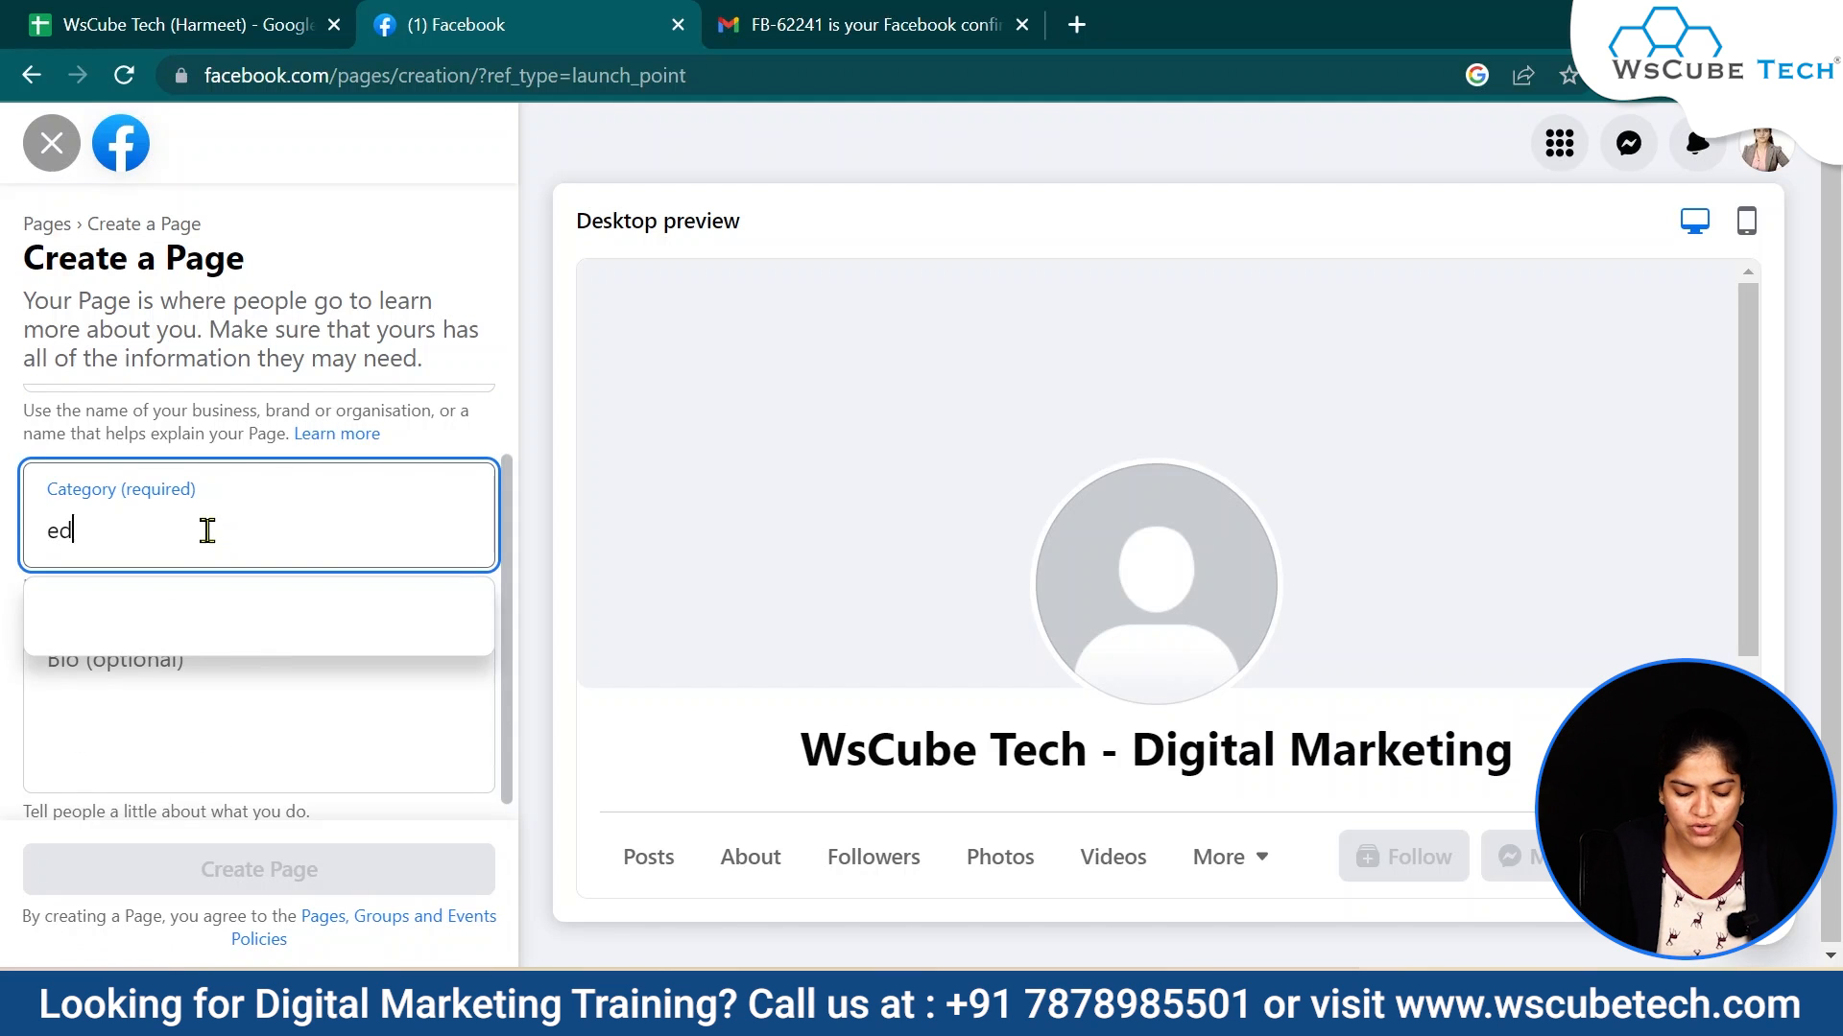
type("ucat")
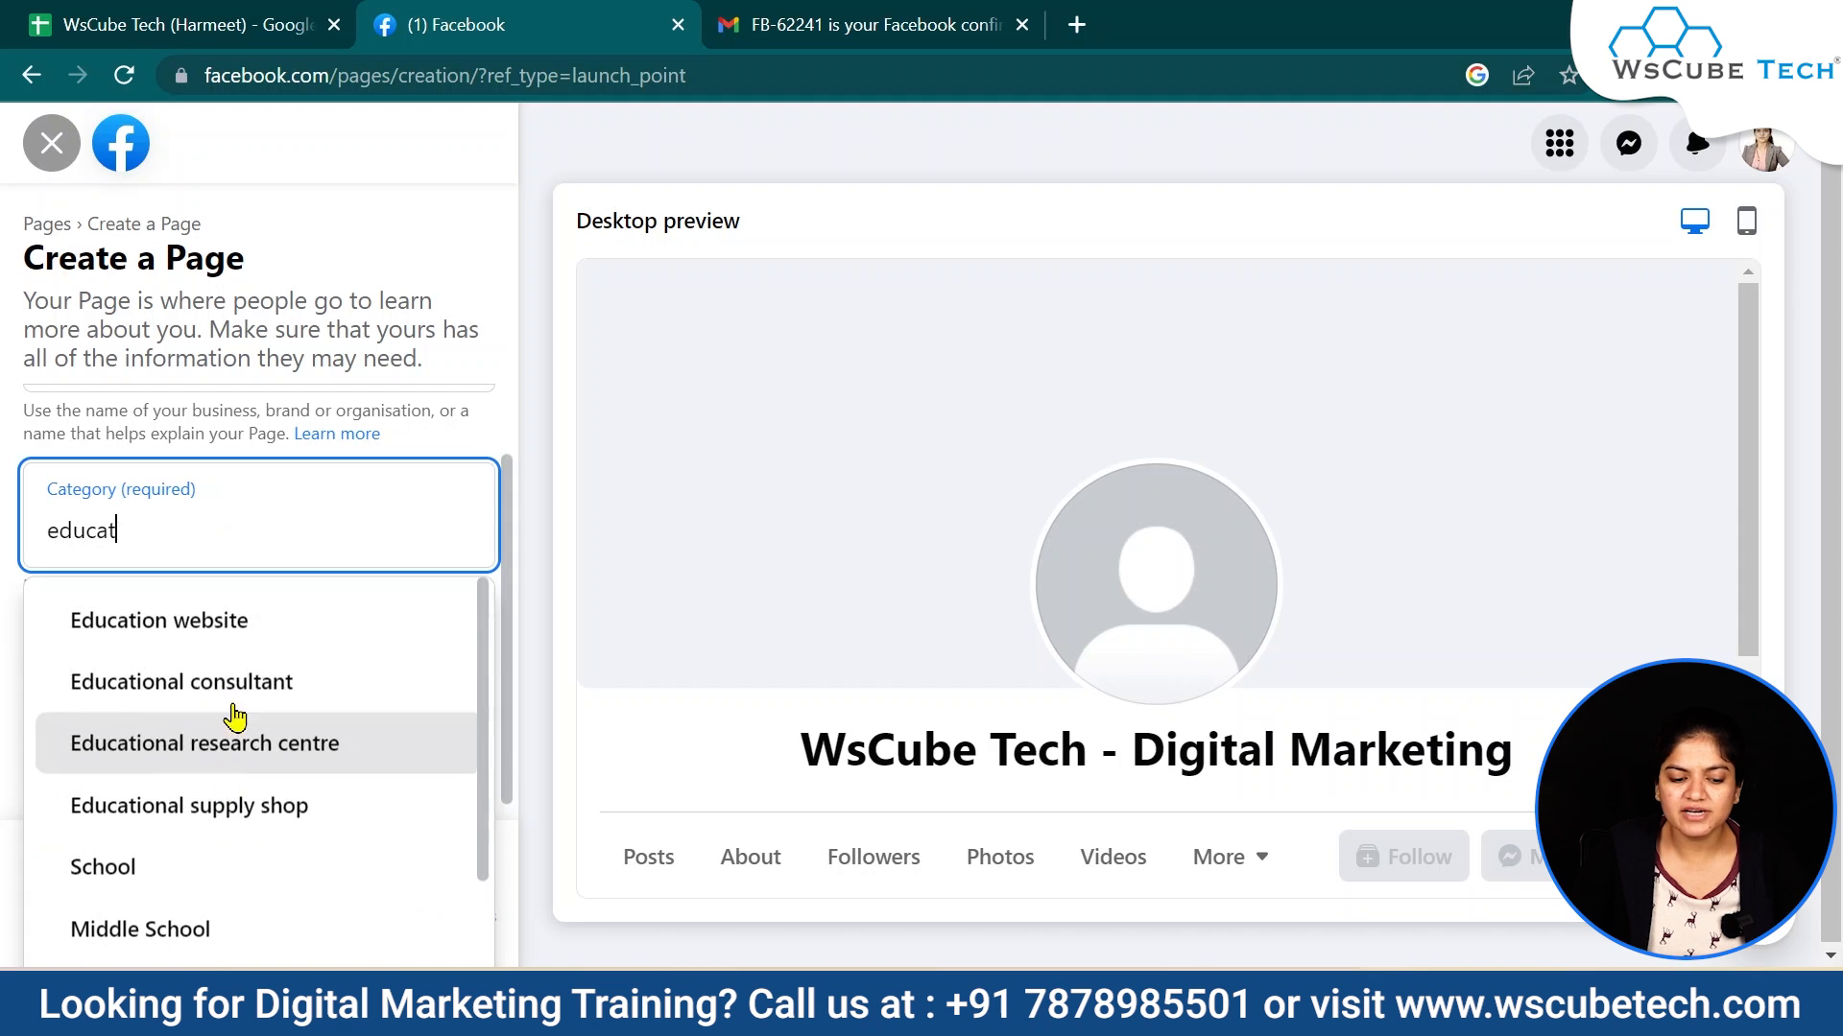
- Search the Page categories for "marketing" and assign Advertising/marketing and Marketing agency
left_click_drag(175, 548, 4, 545)
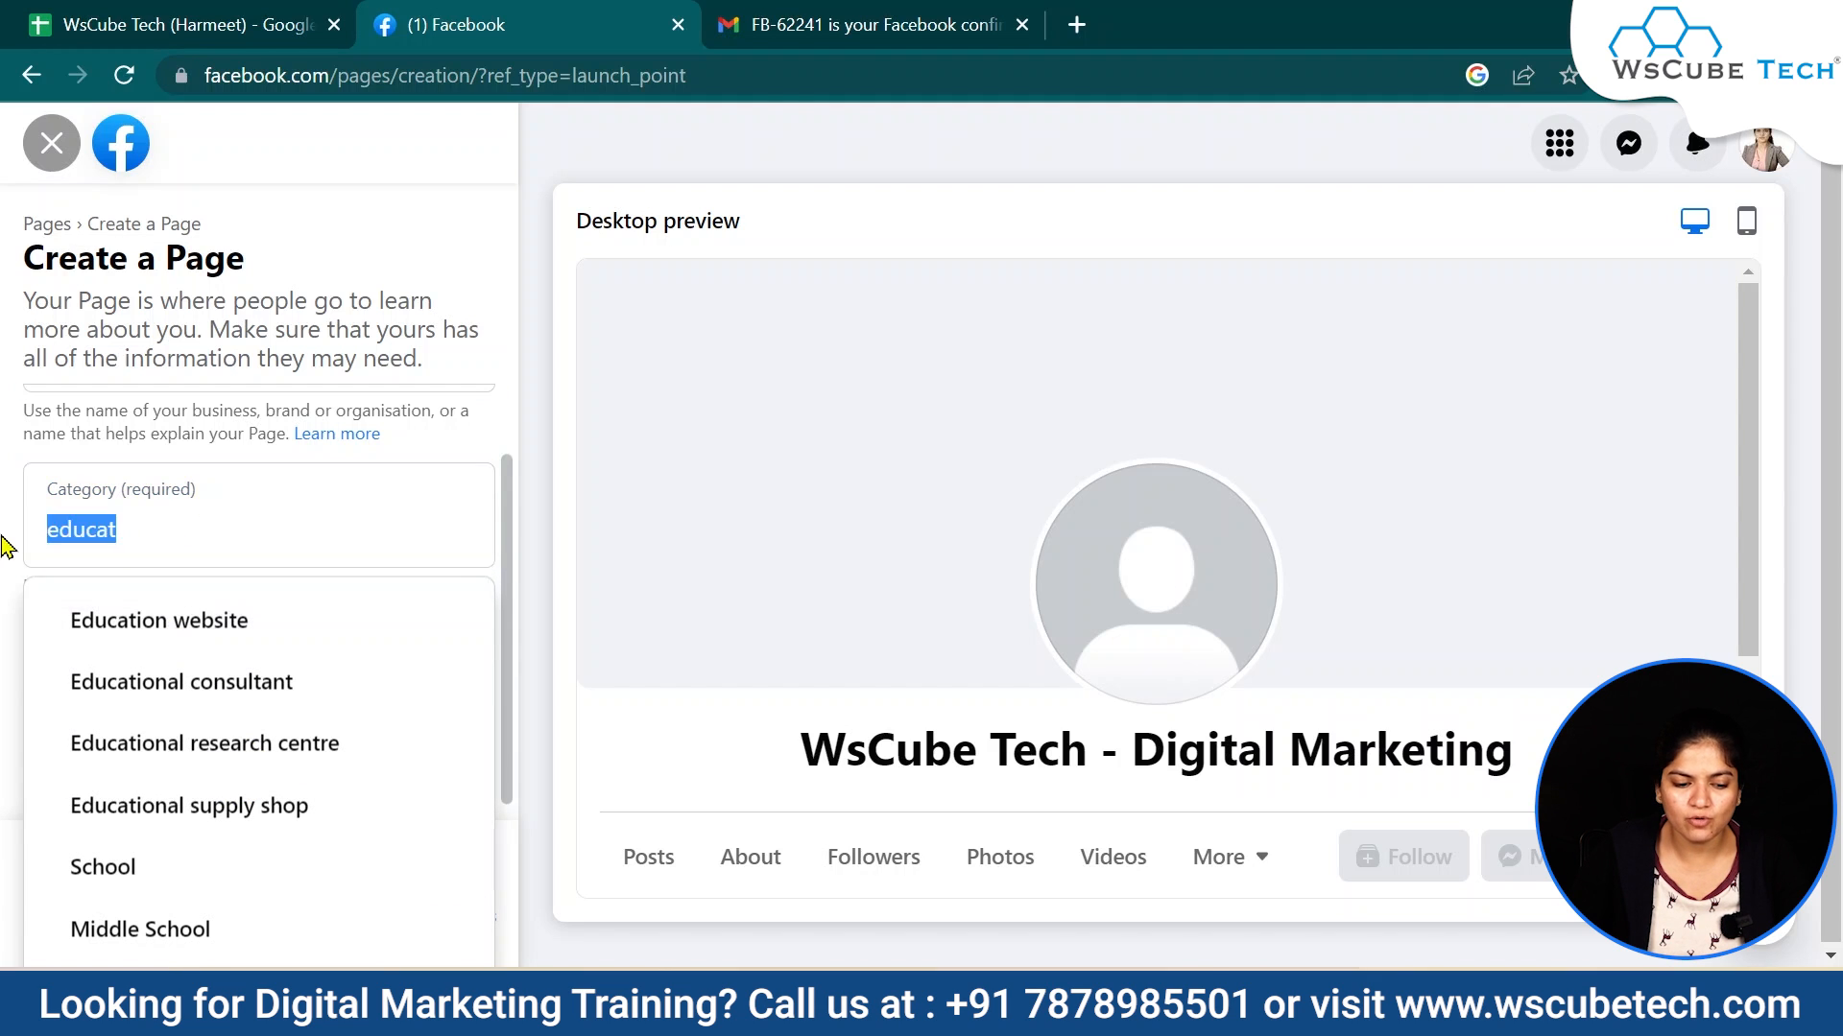
double_click(130, 536)
type("marketing")
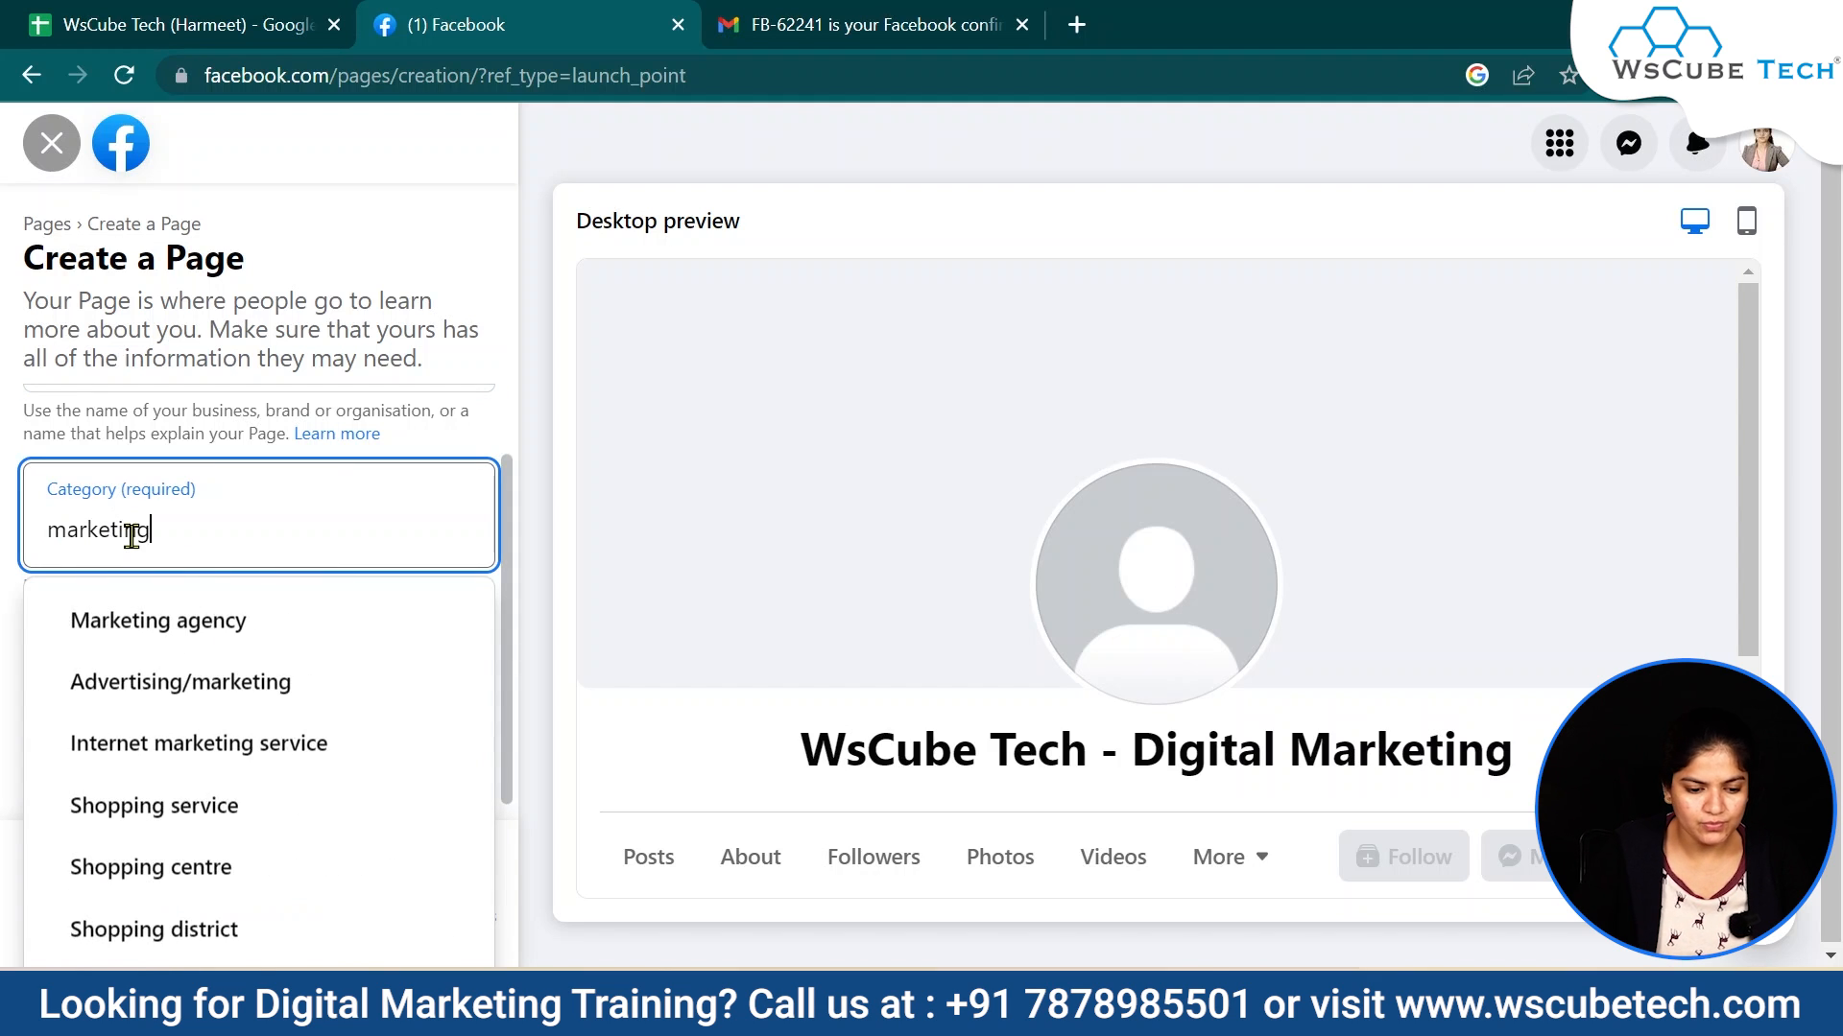
scroll(270, 948, "down", 1)
left_click(245, 597)
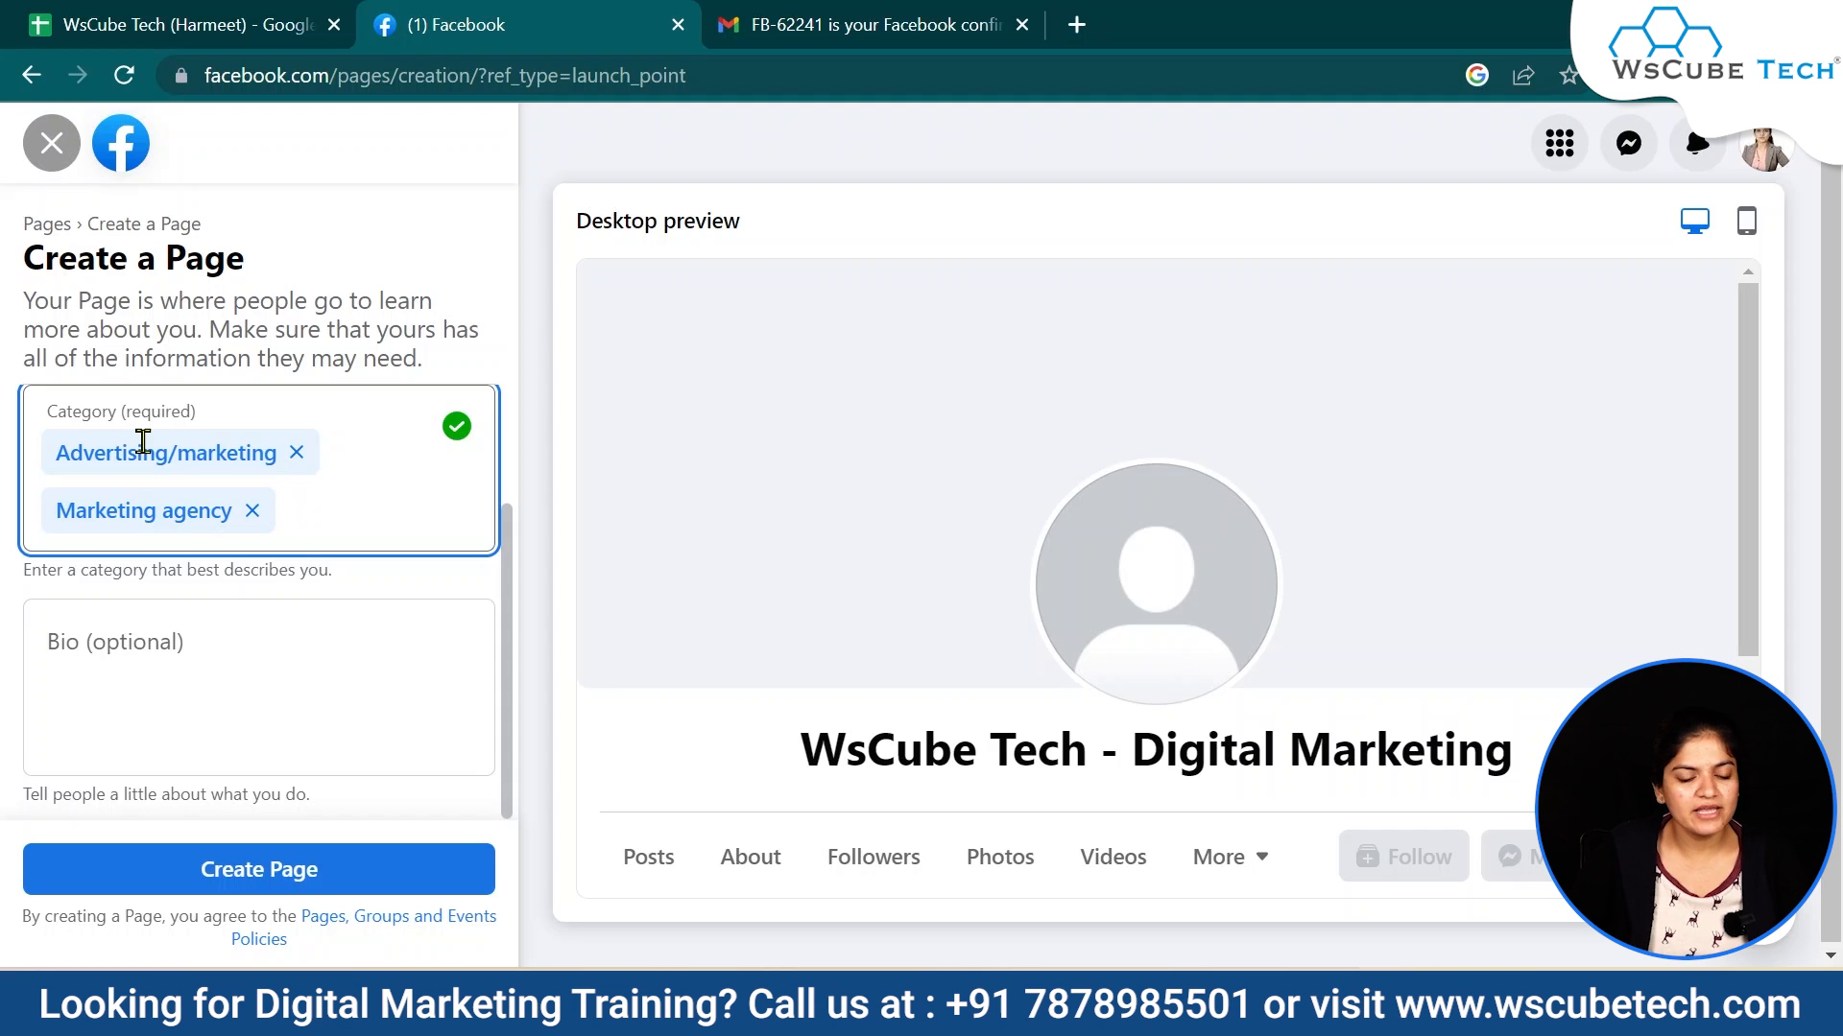
- Add the bio "This page will provide you with the latest tutorials and tips related to Digital Marketing" and create the Page
left_click(221, 674)
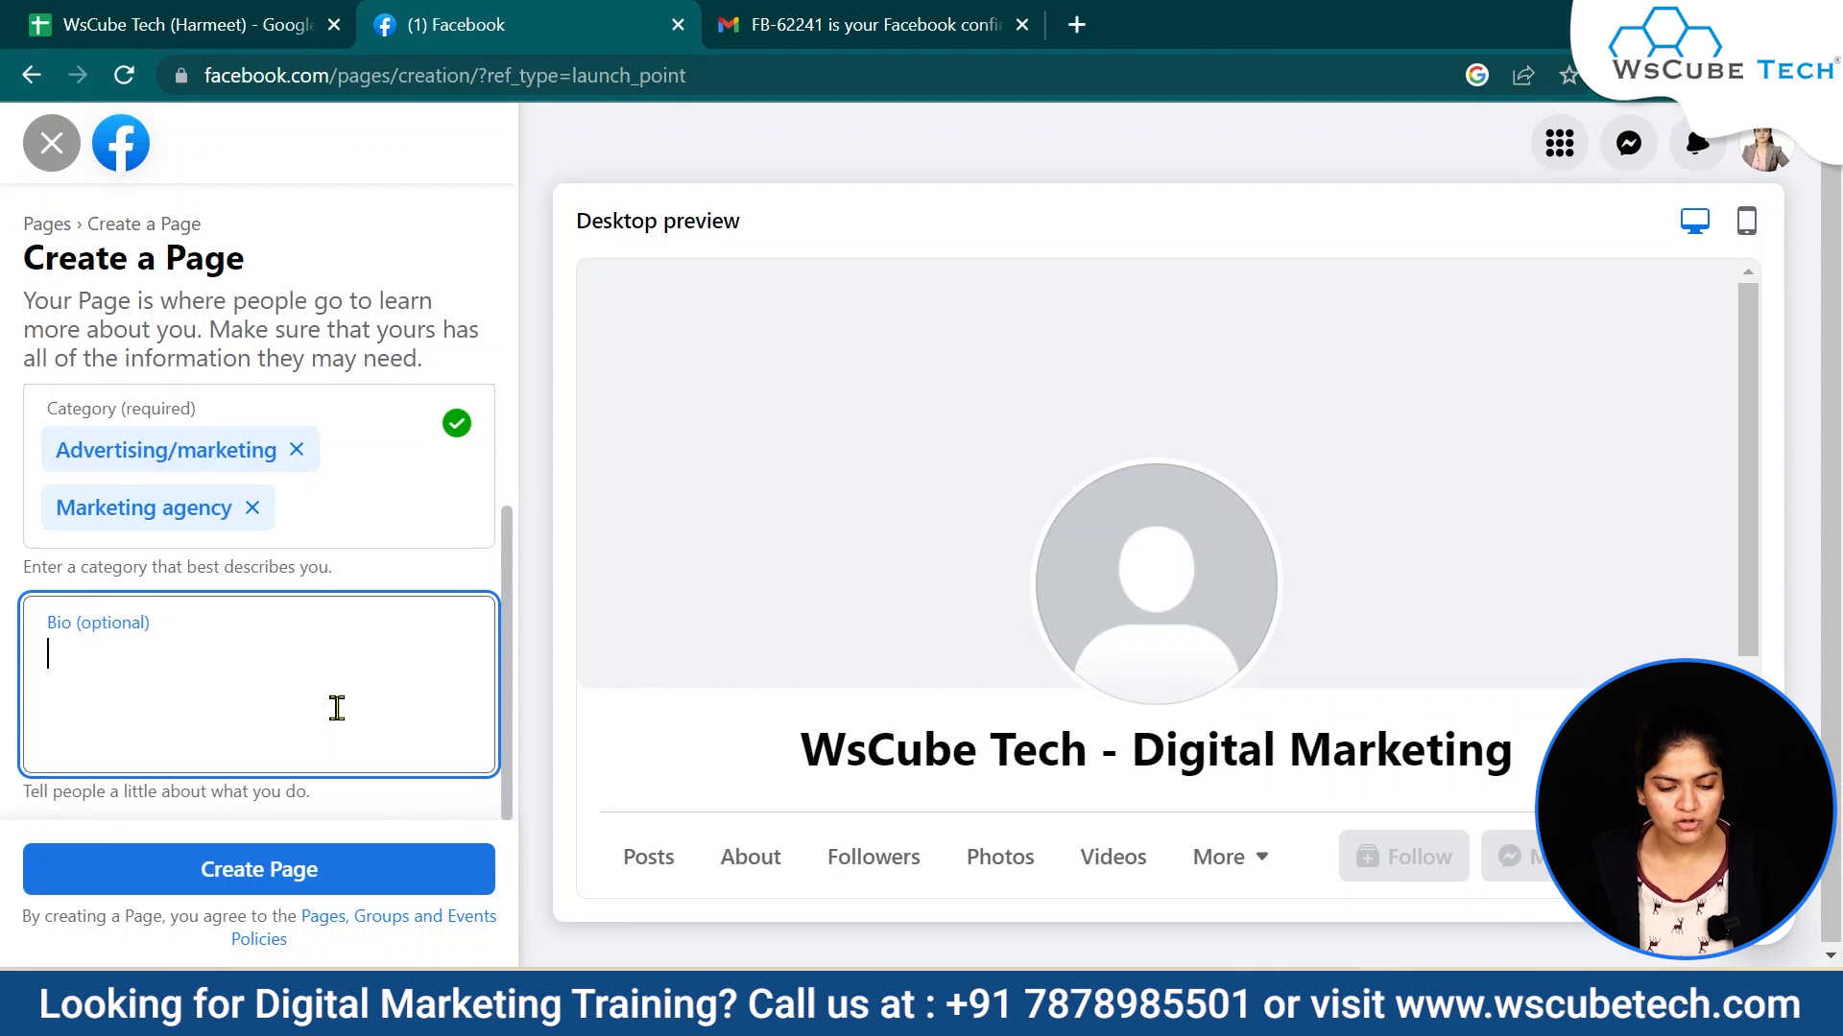
type("This page will provide you with the latest tutorials and tips related to Digital Marketing")
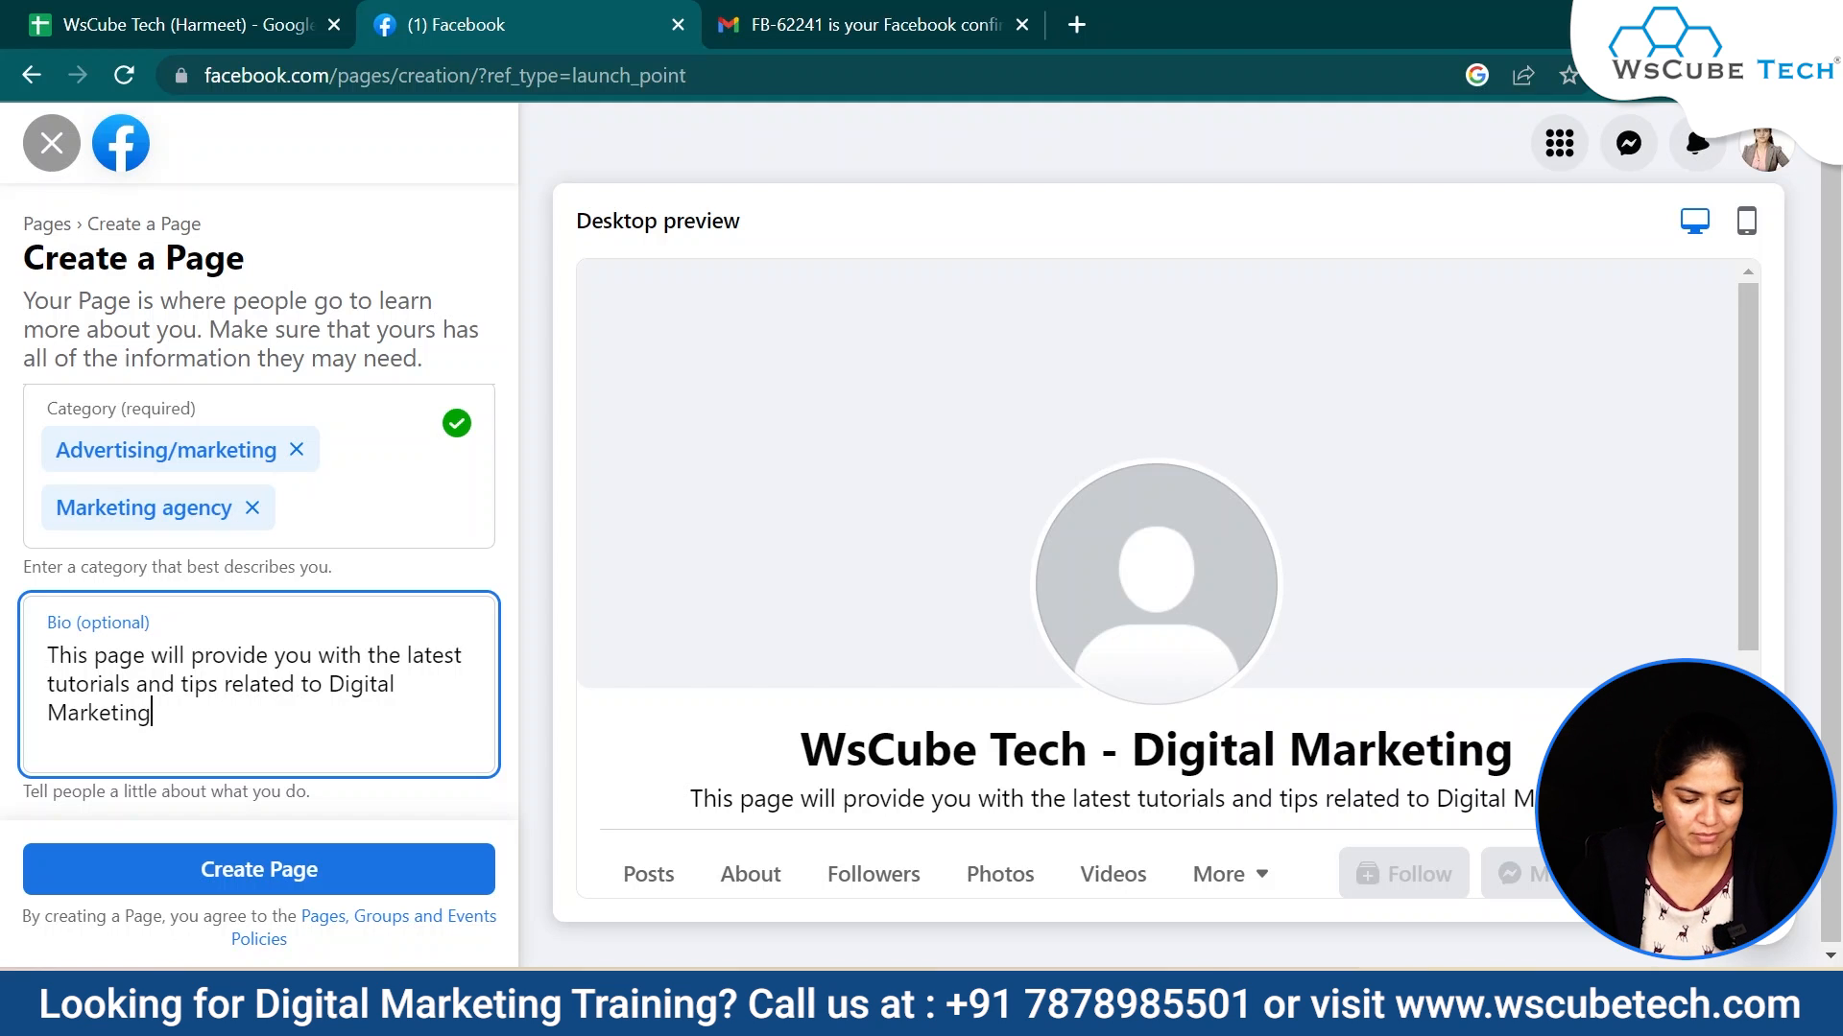
left_click(540, 653)
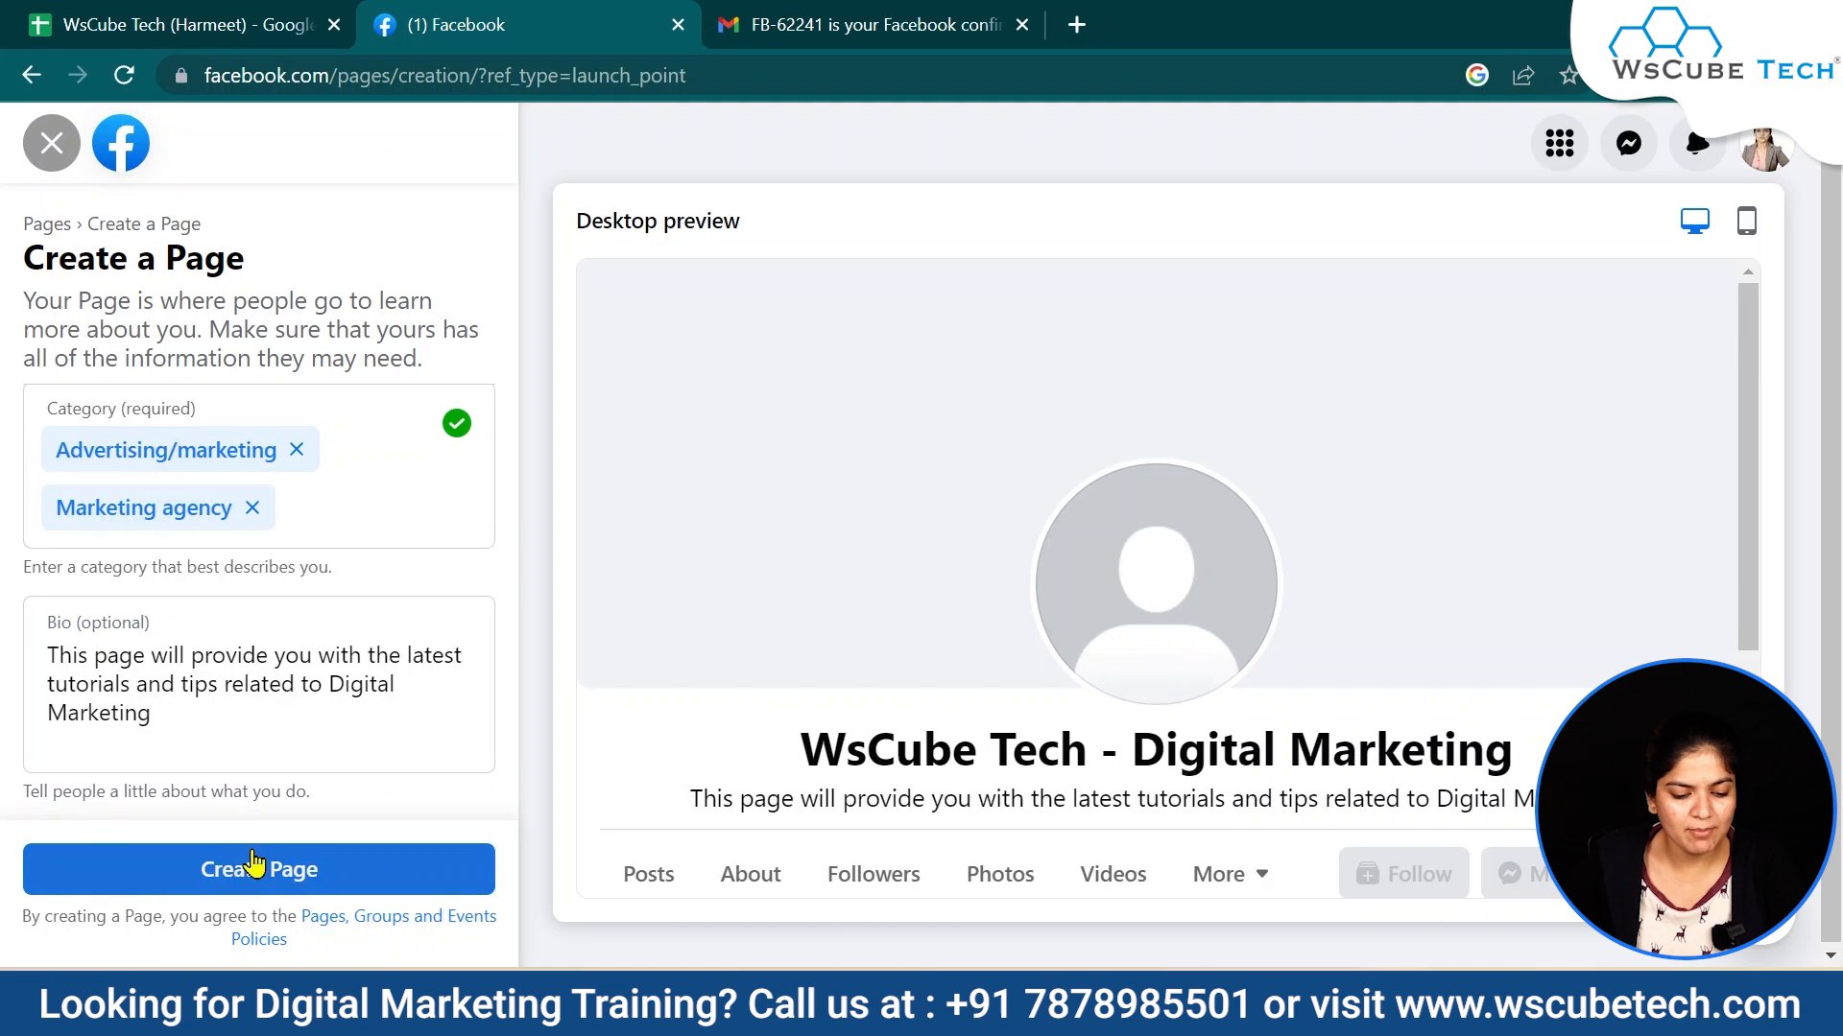
scroll(250, 652, "up", 2)
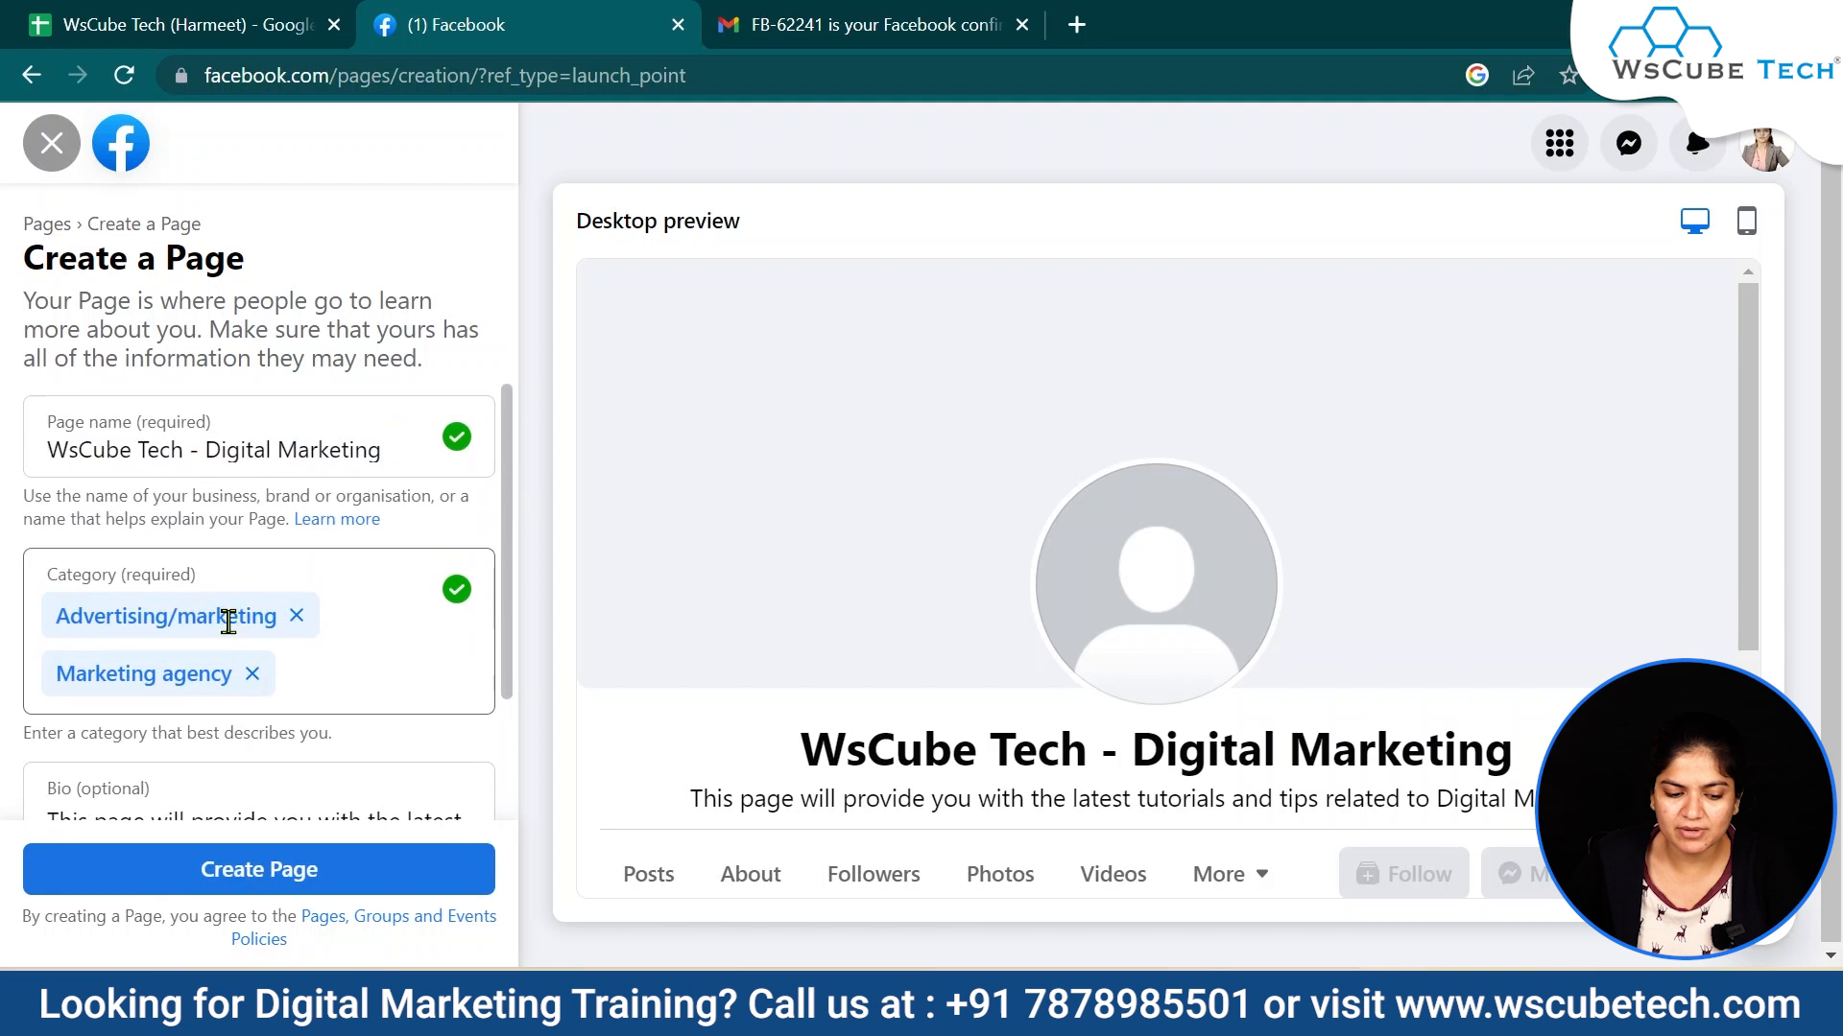
scroll(204, 631, "down", 2)
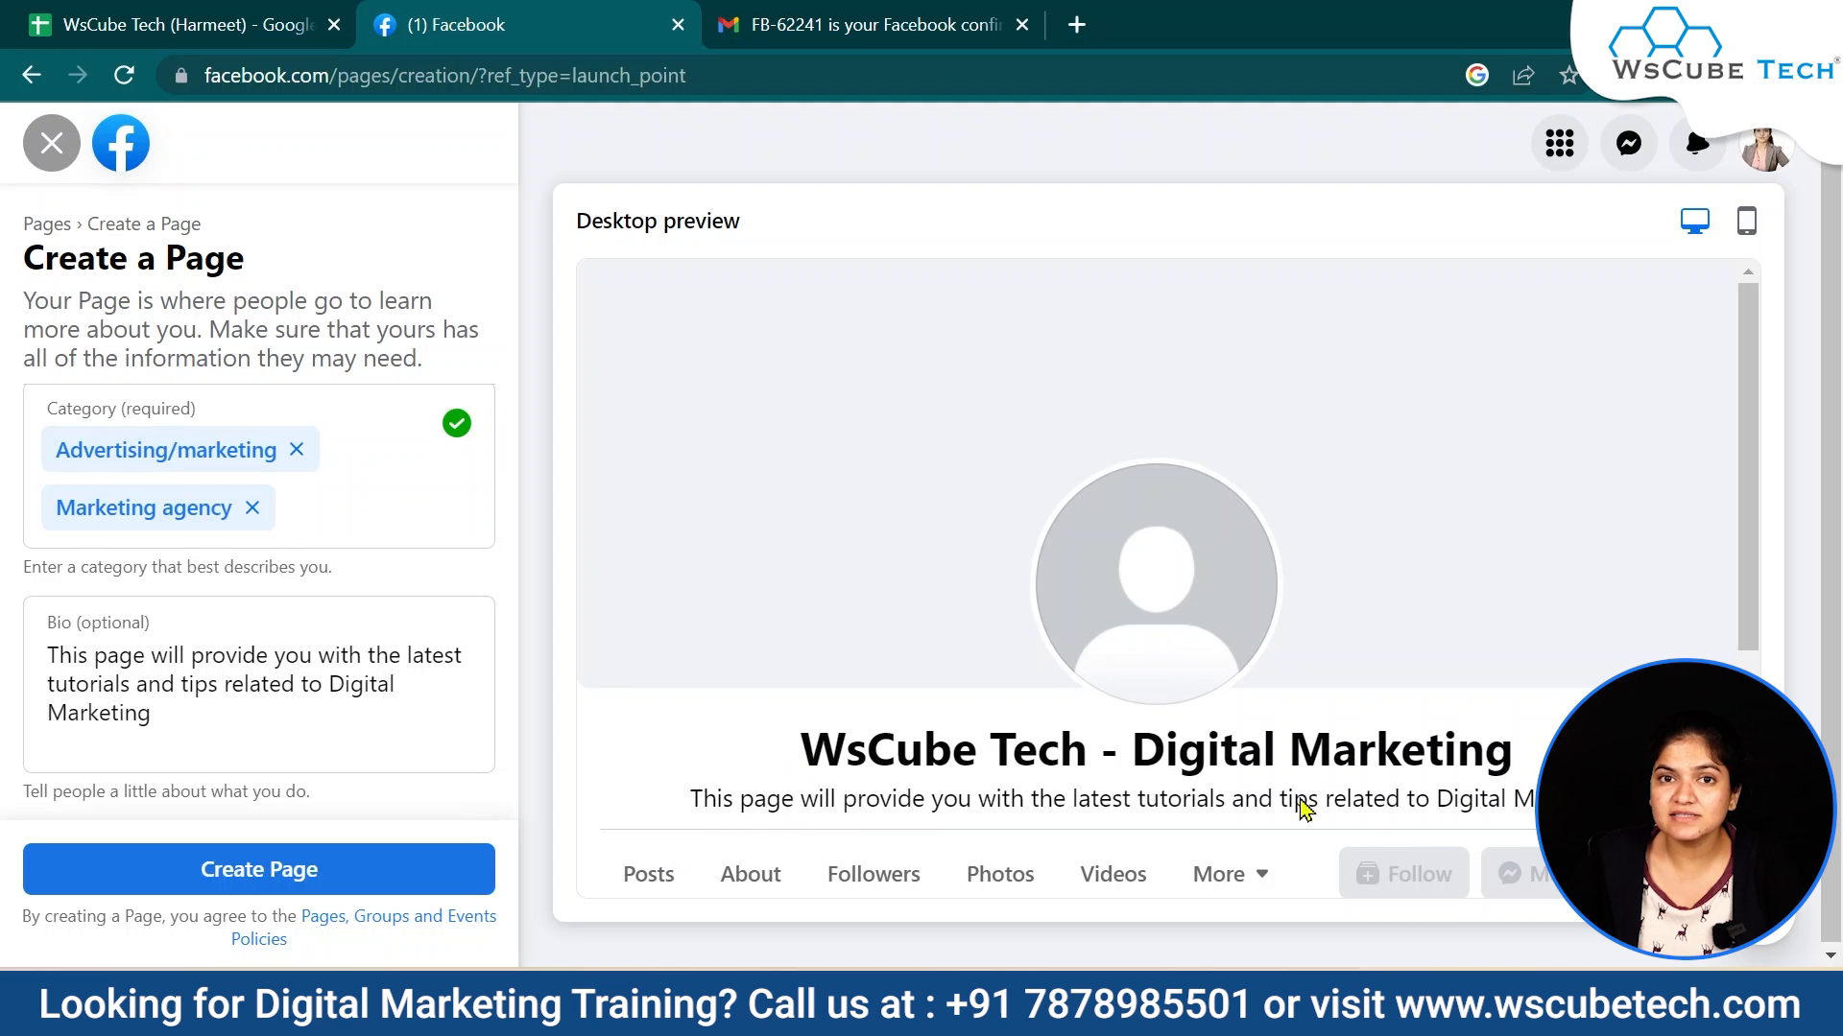
left_click(239, 866)
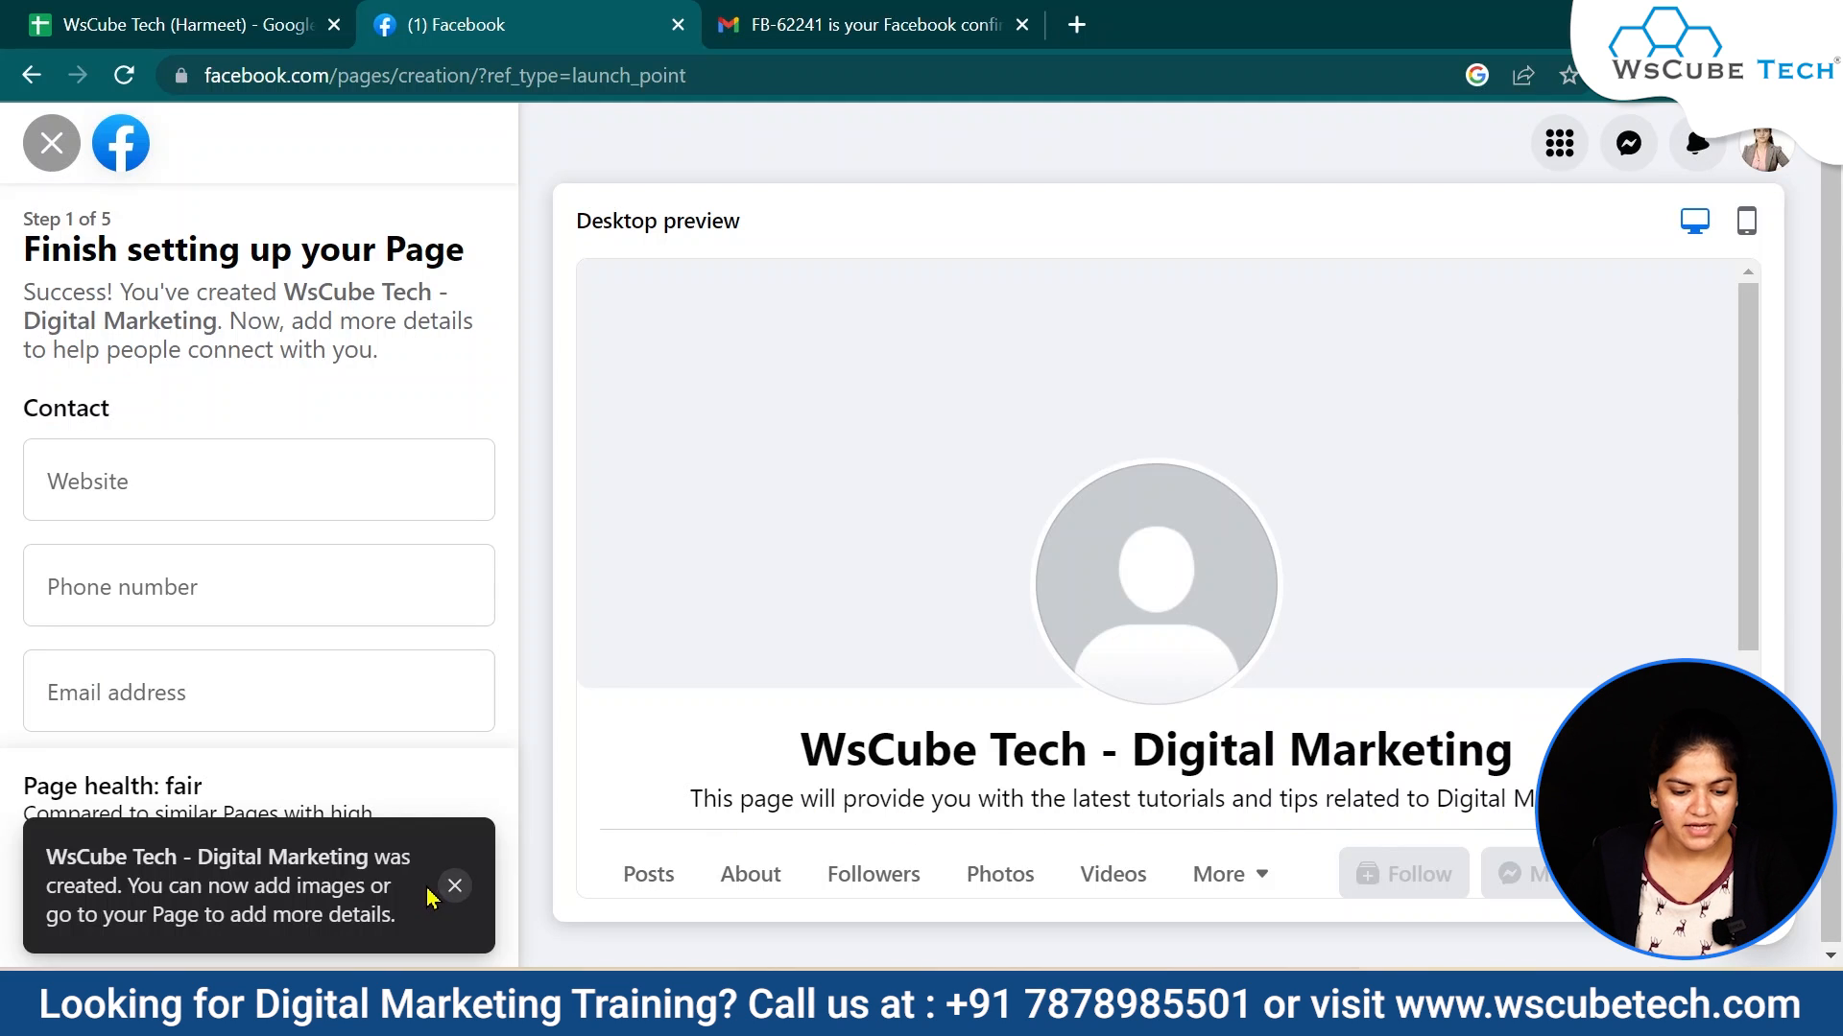
left_click(449, 878)
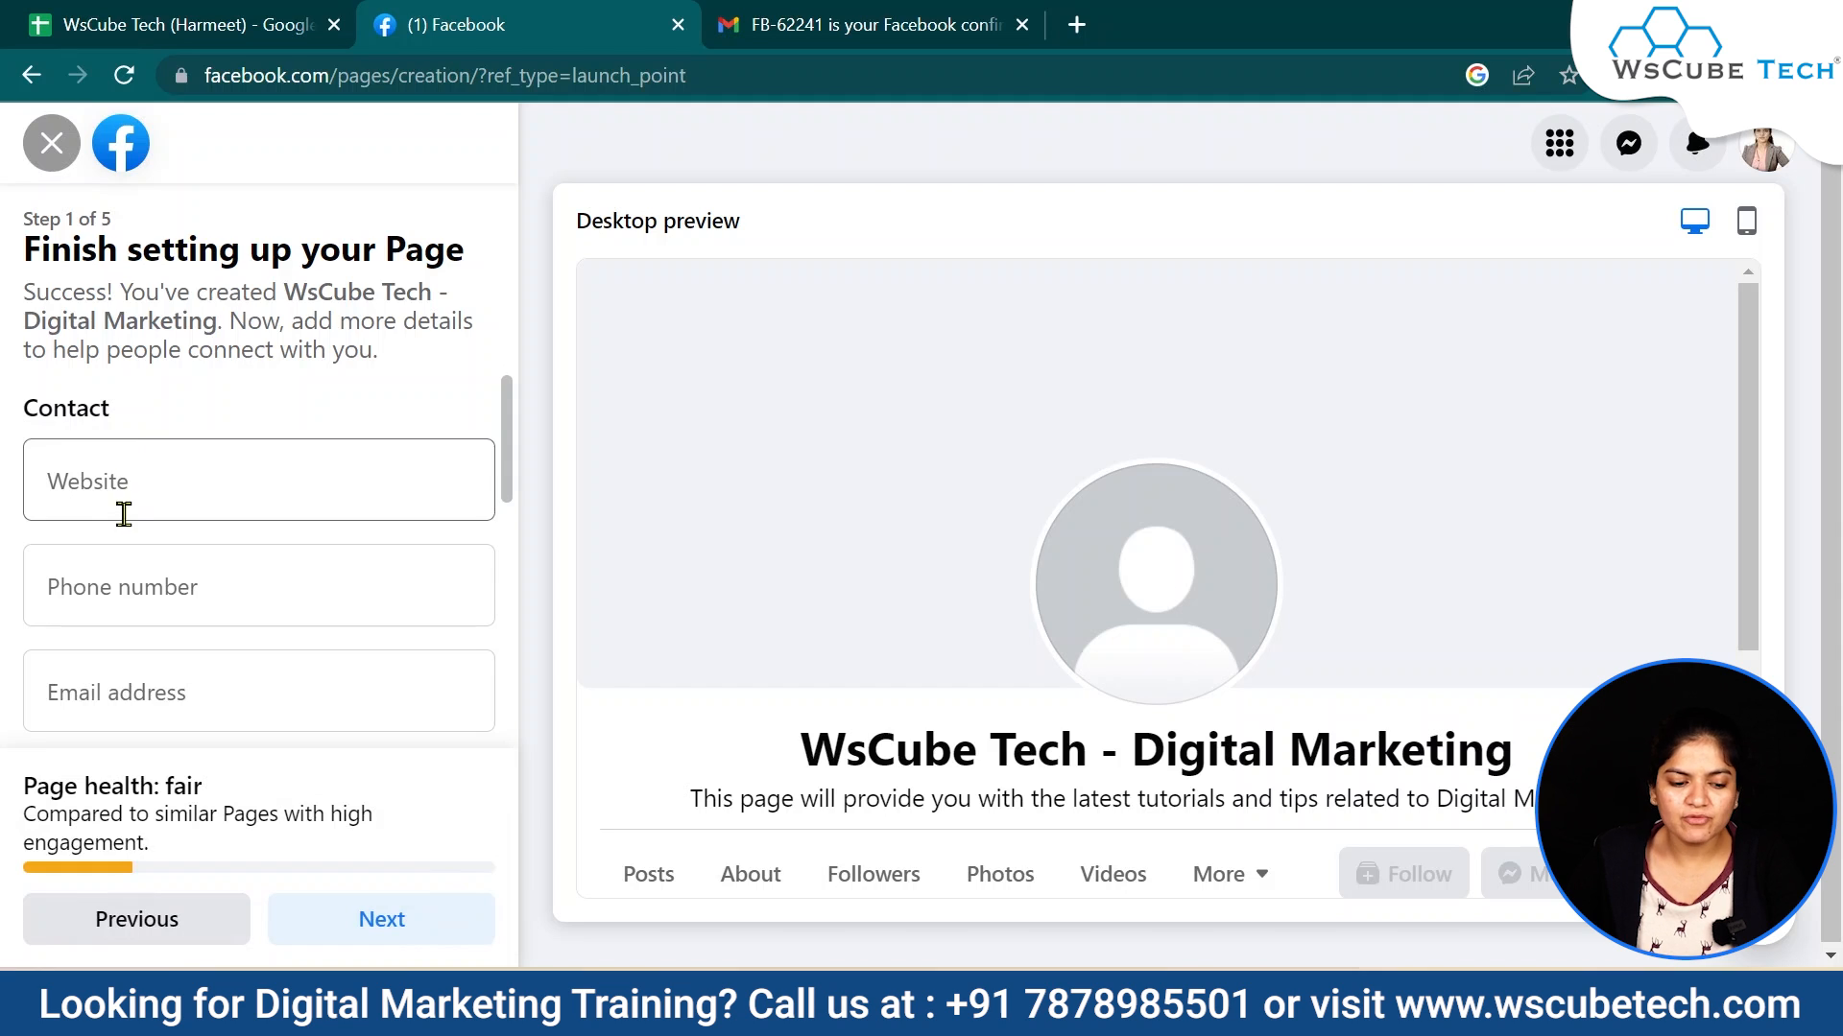
- Look through the Page's contact, location and hours fields and set the hours to Always open
scroll(119, 502, "down", 1)
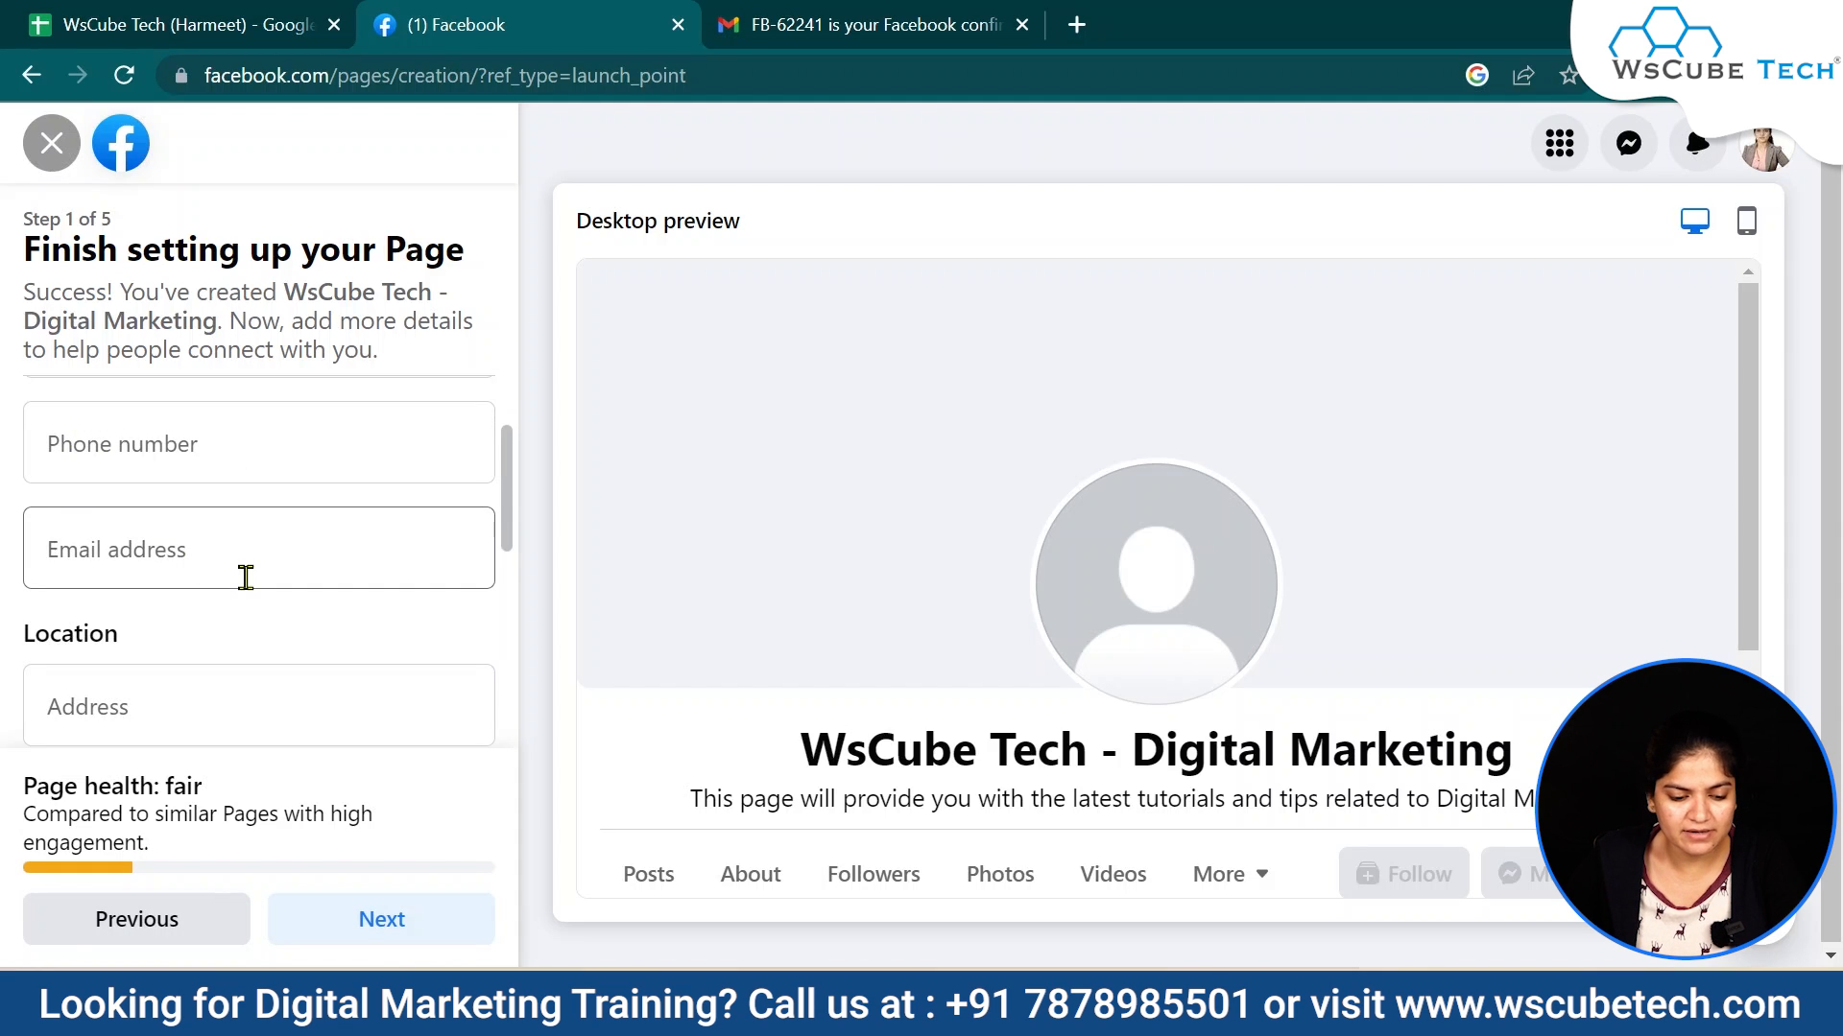
scroll(246, 576, "up", 1)
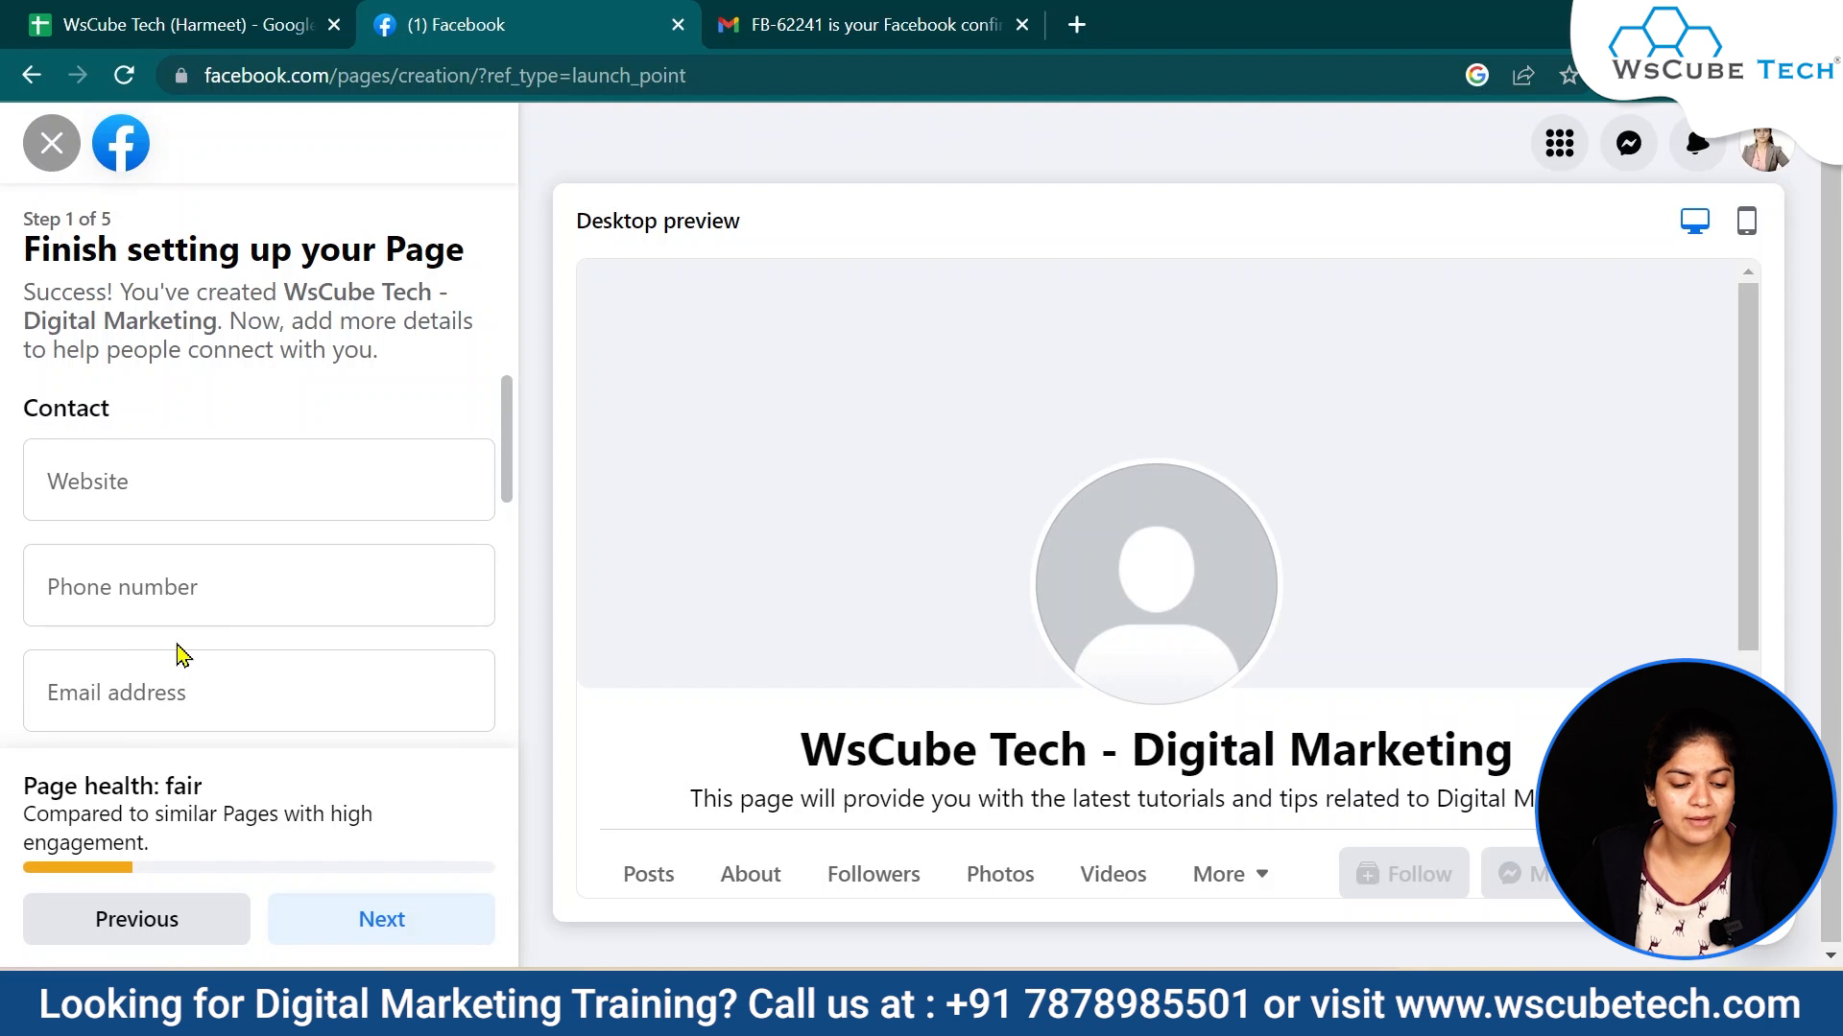
scroll(197, 688, "down", 2)
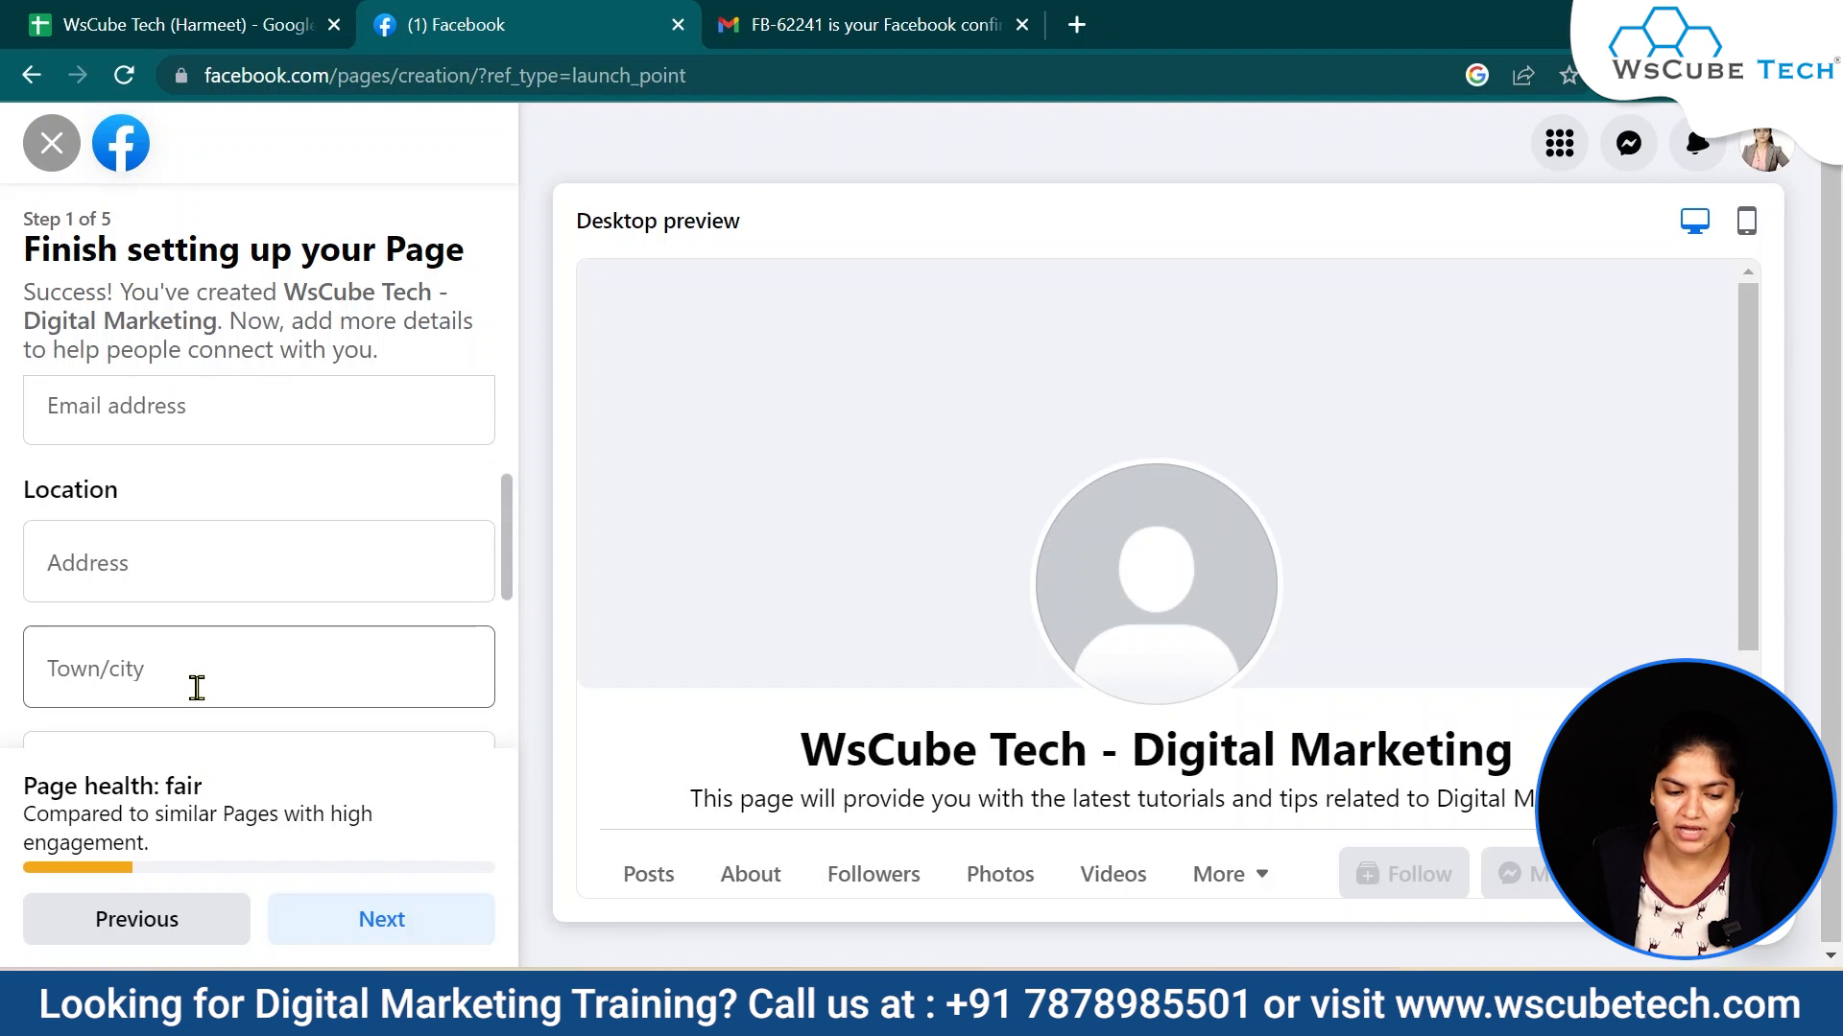
scroll(197, 688, "down", 1)
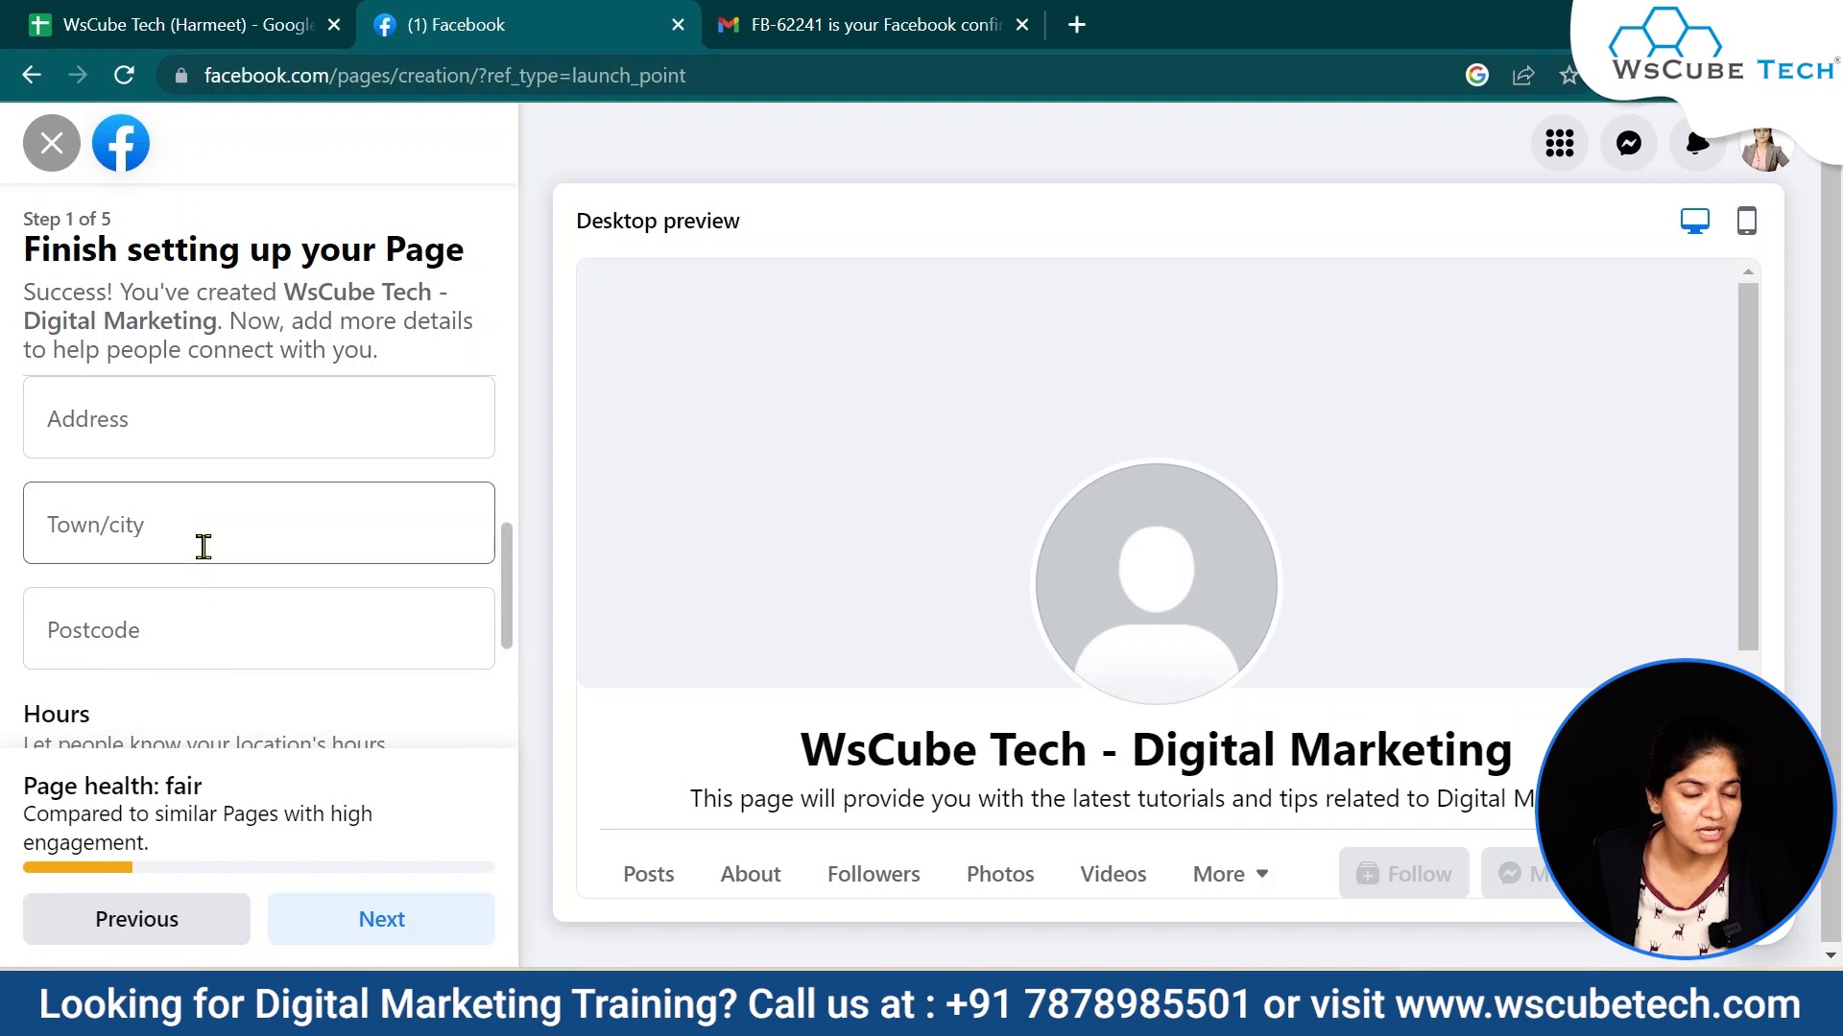
scroll(204, 546, "down", 3)
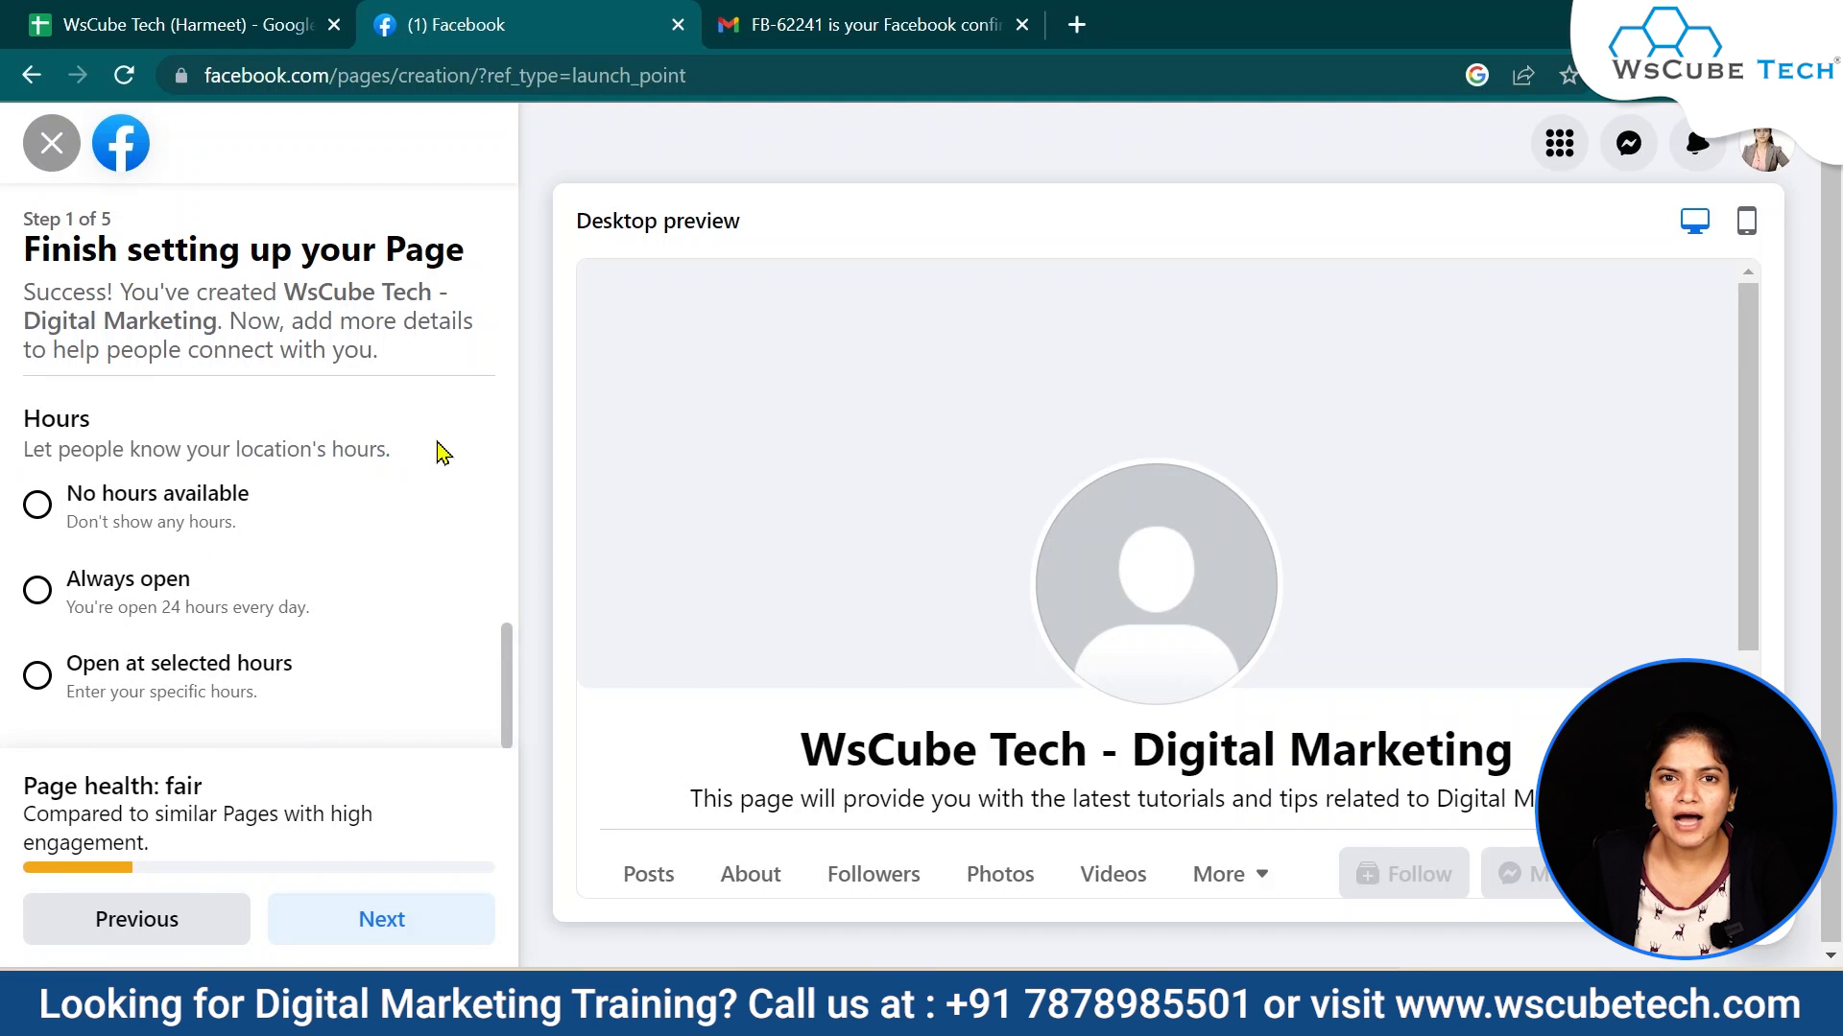
scroll(303, 519, "up", 3)
scroll(308, 515, "down", 3)
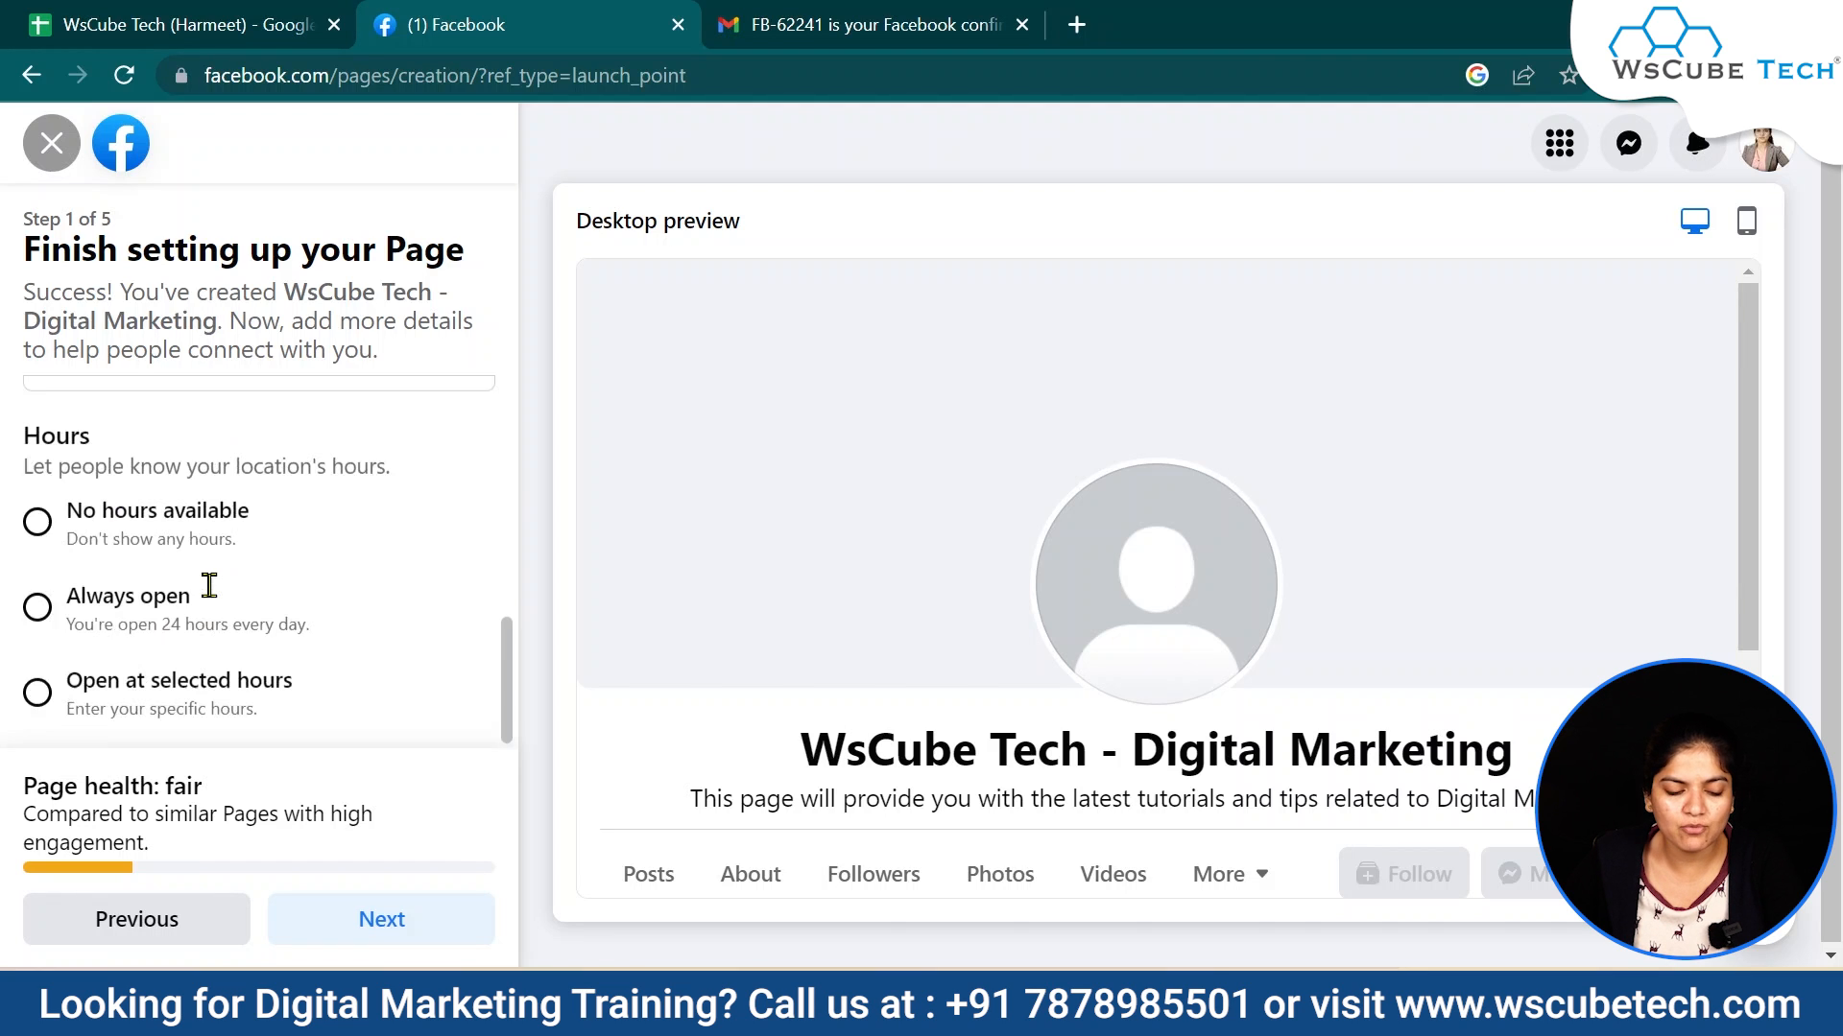
left_click(36, 595)
scroll(239, 579, "up", 3)
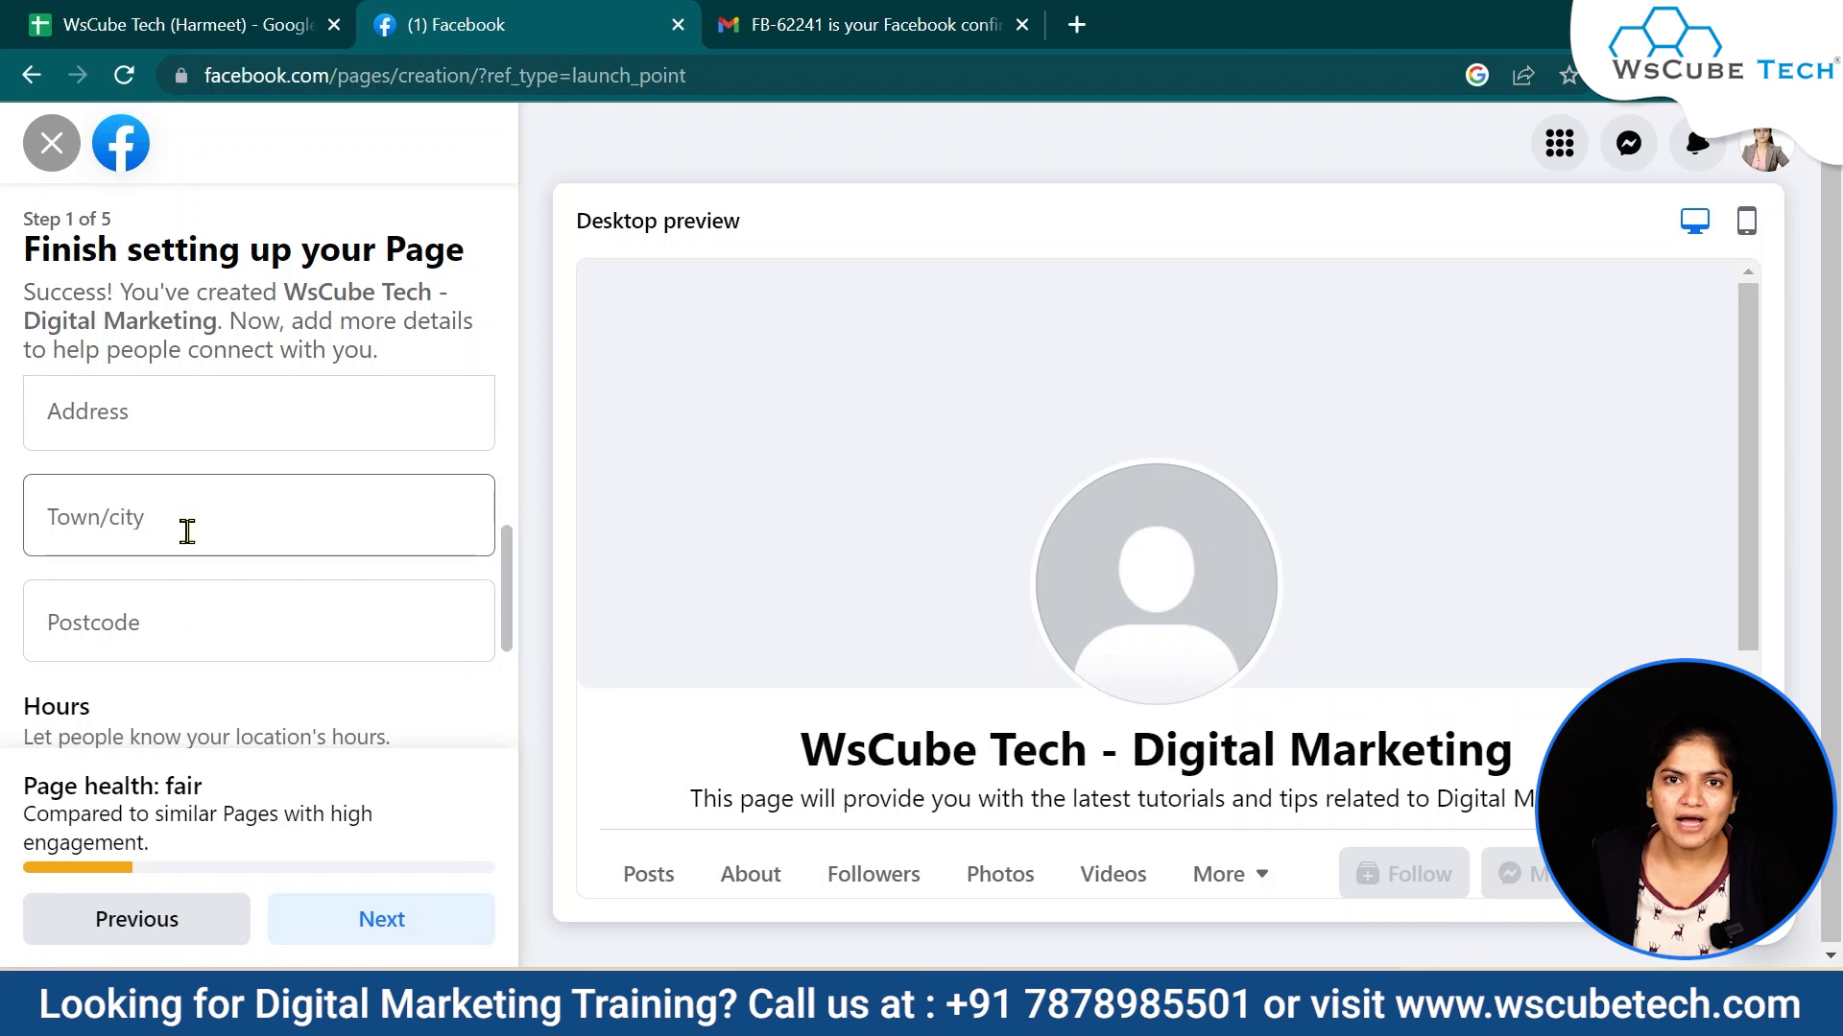
scroll(192, 576, "up", 3)
scroll(176, 634, "down", 1)
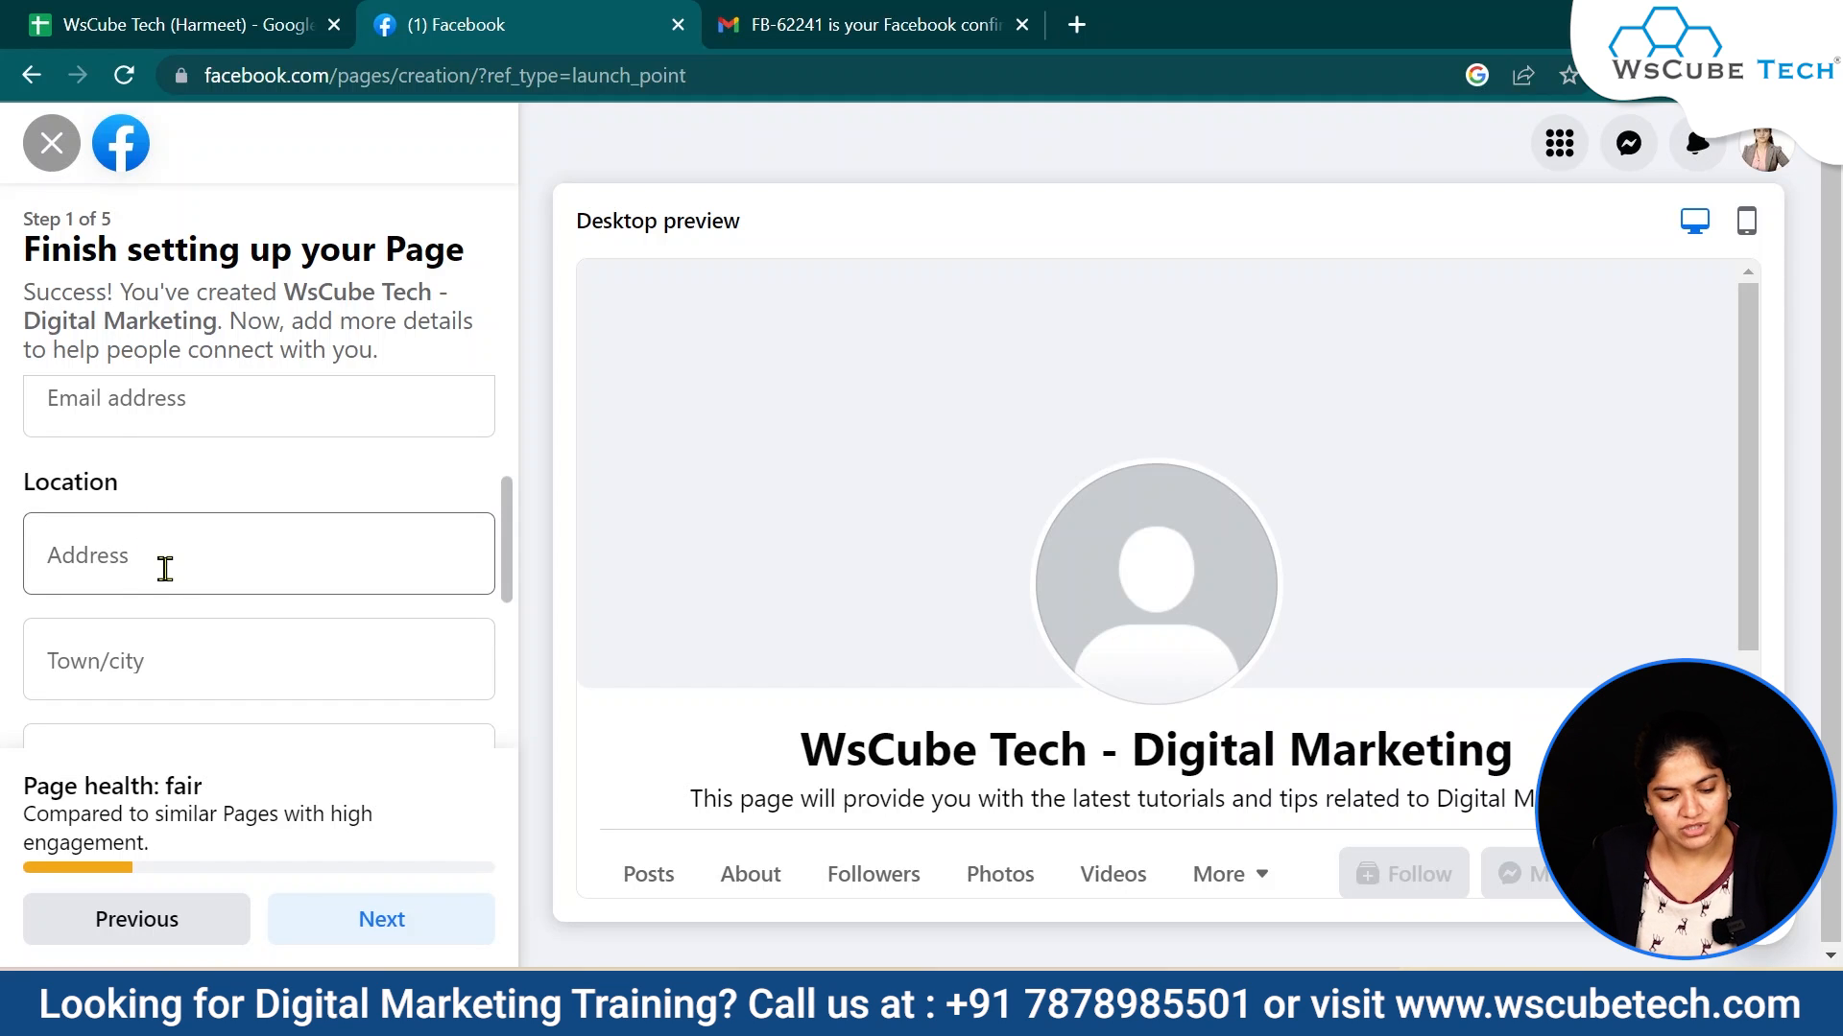
scroll(165, 565, "up", 3)
left_click(250, 481)
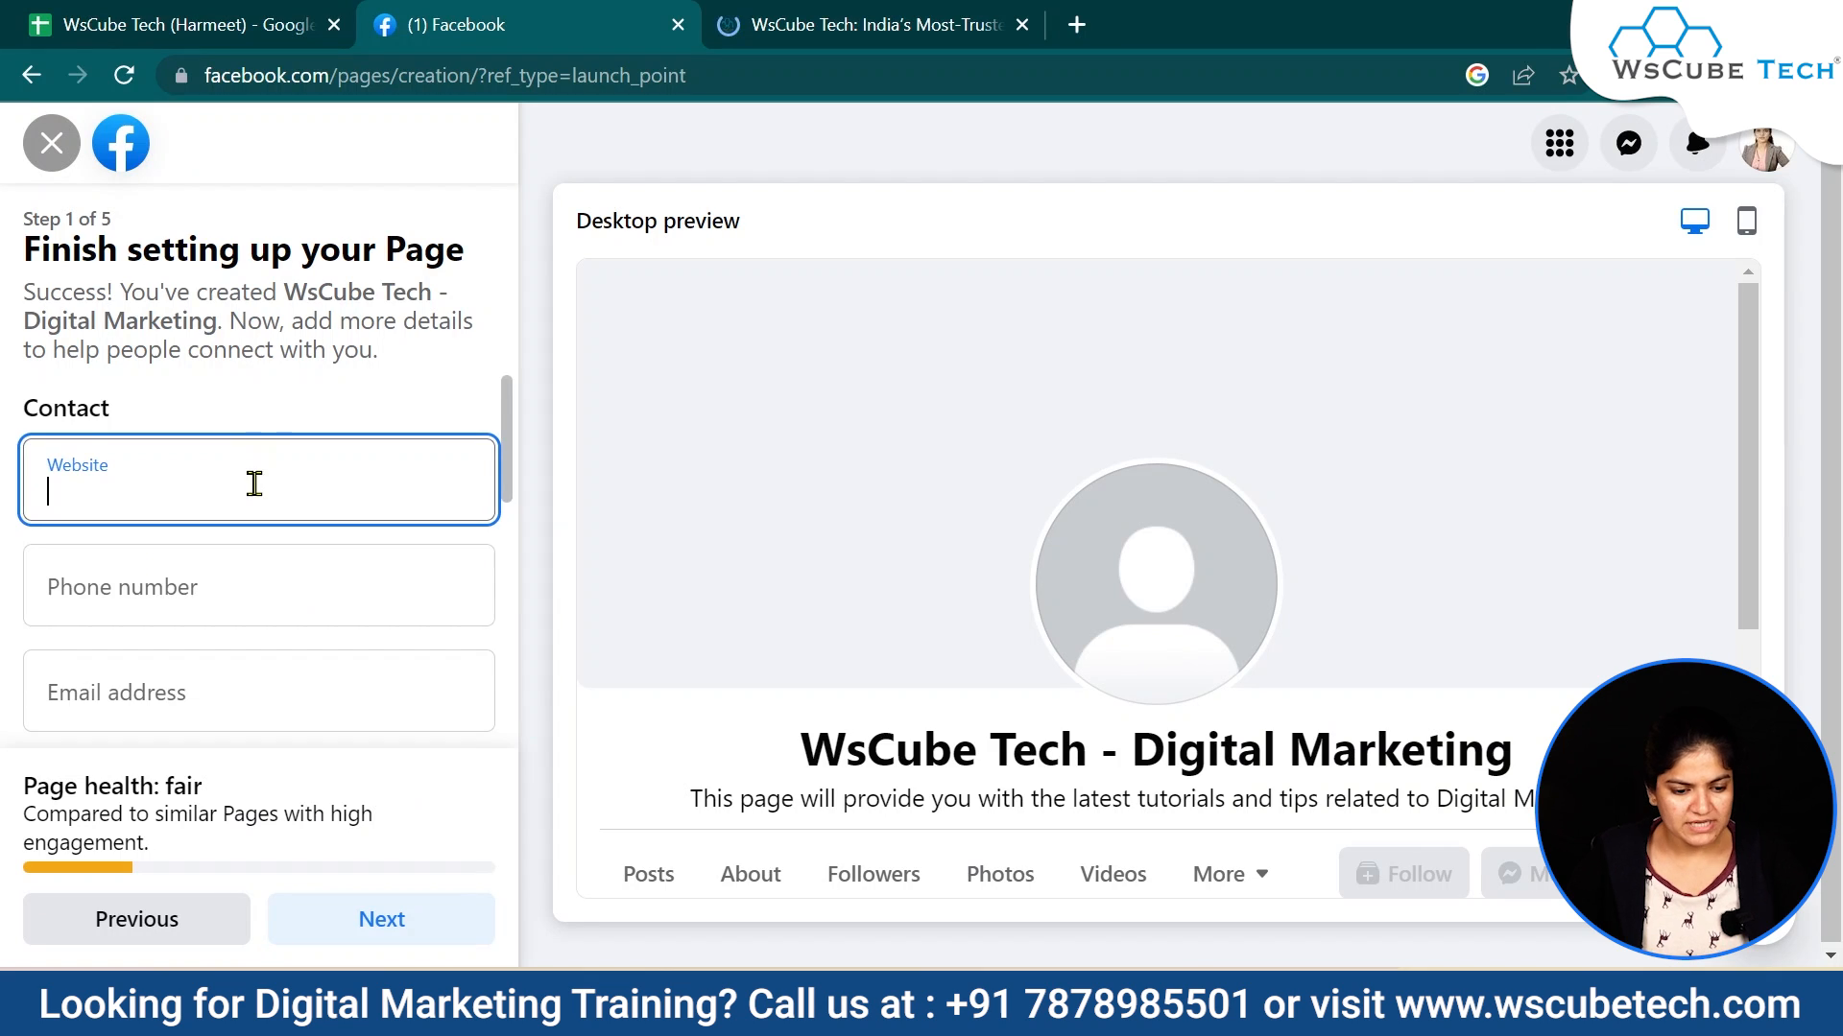
type("https://www.wscubetech.com/")
left_click(243, 582)
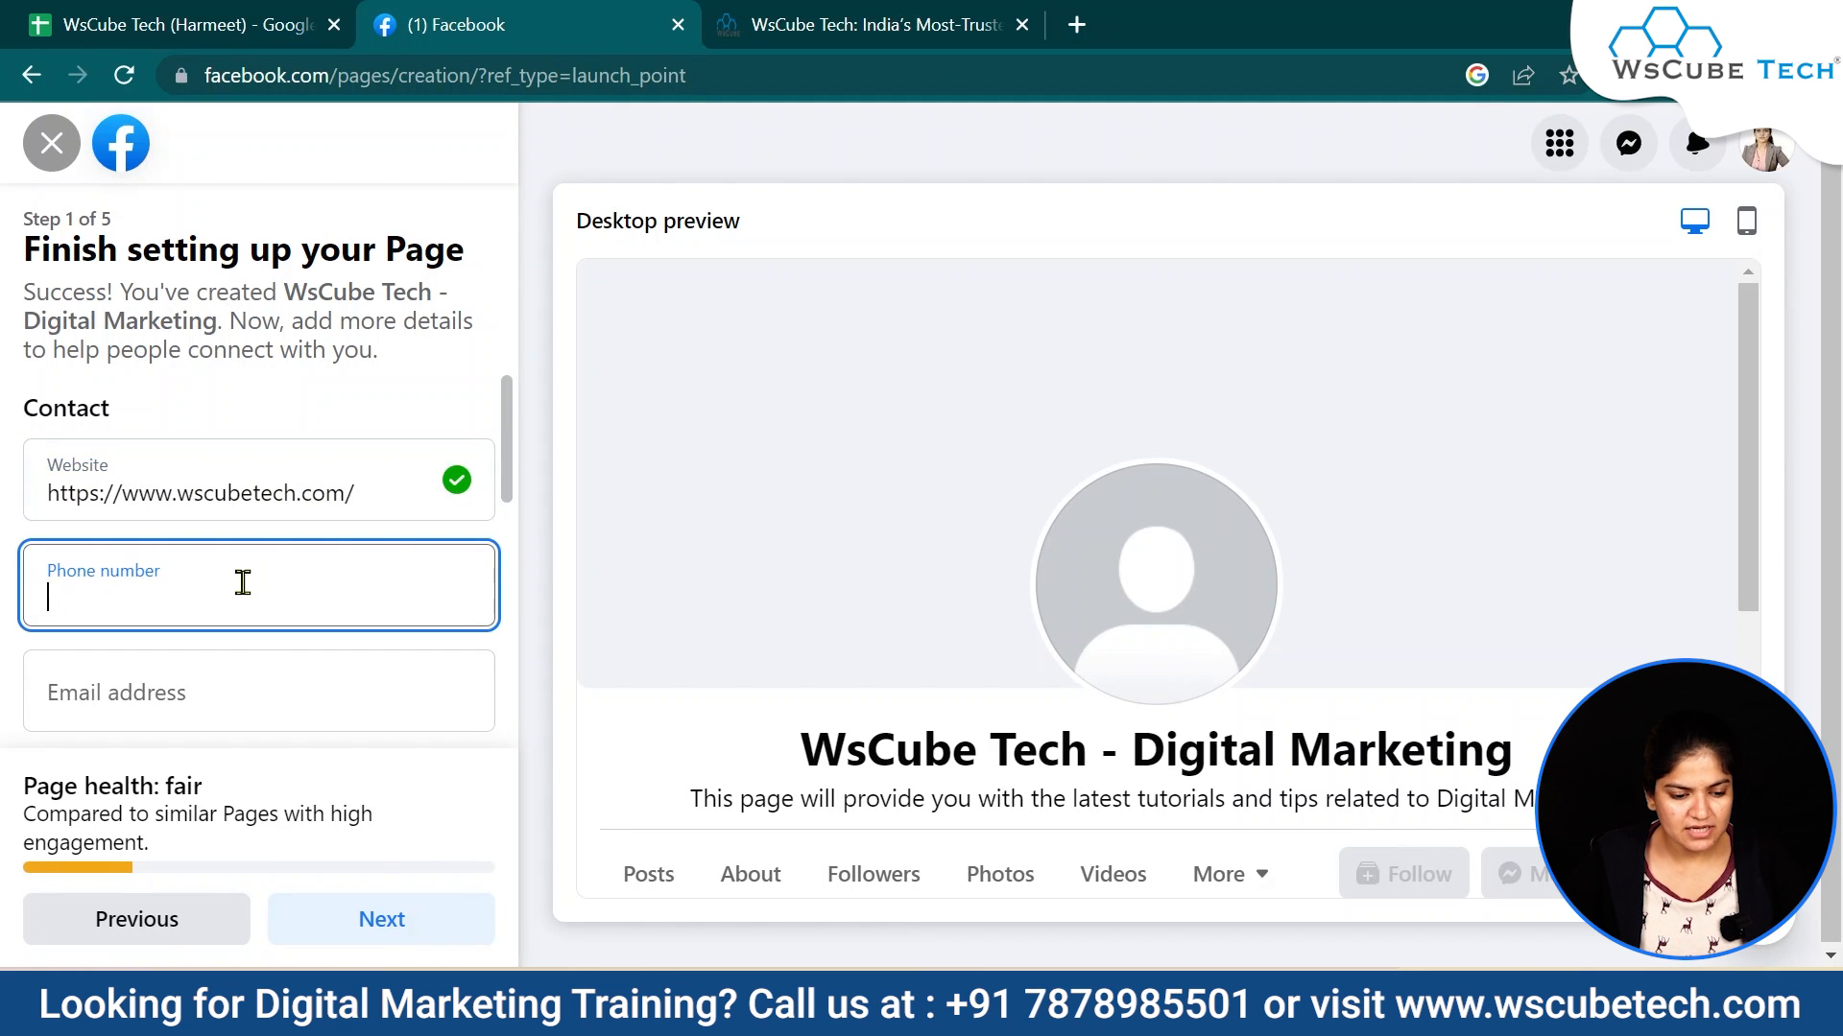
left_click(197, 693)
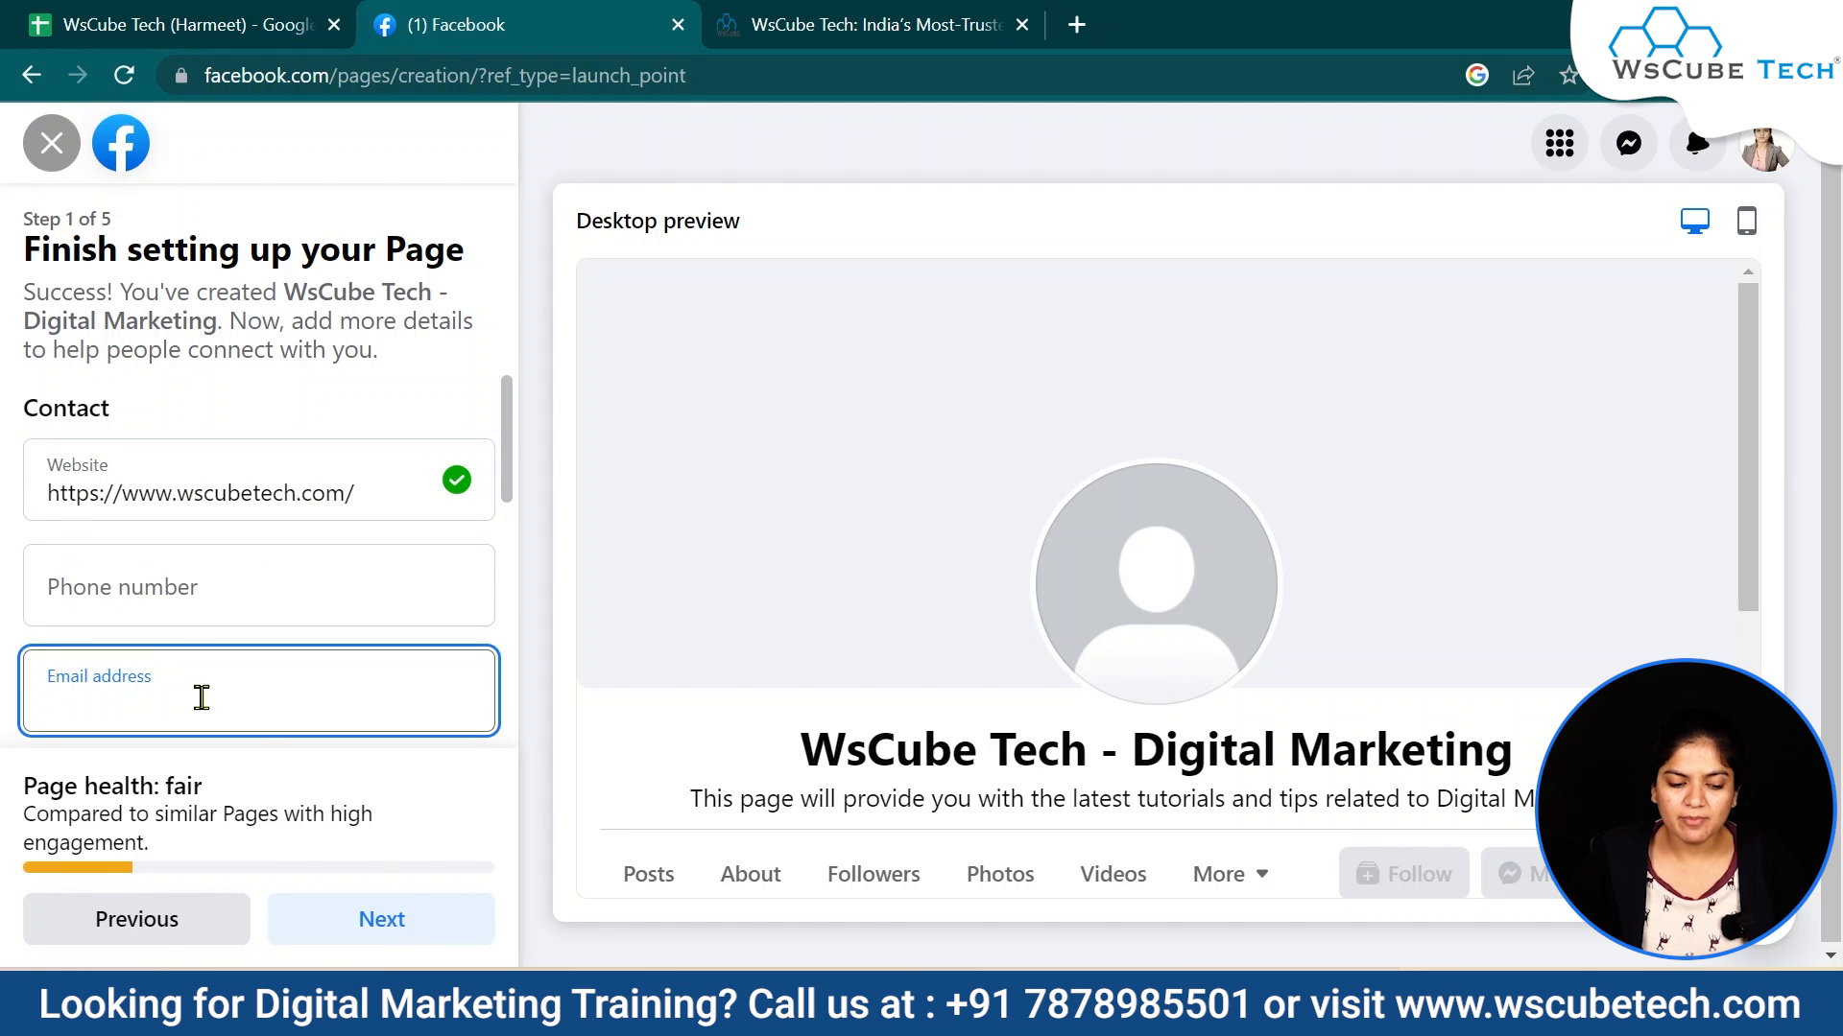
left_click(383, 920)
scroll(264, 619, "down", 3)
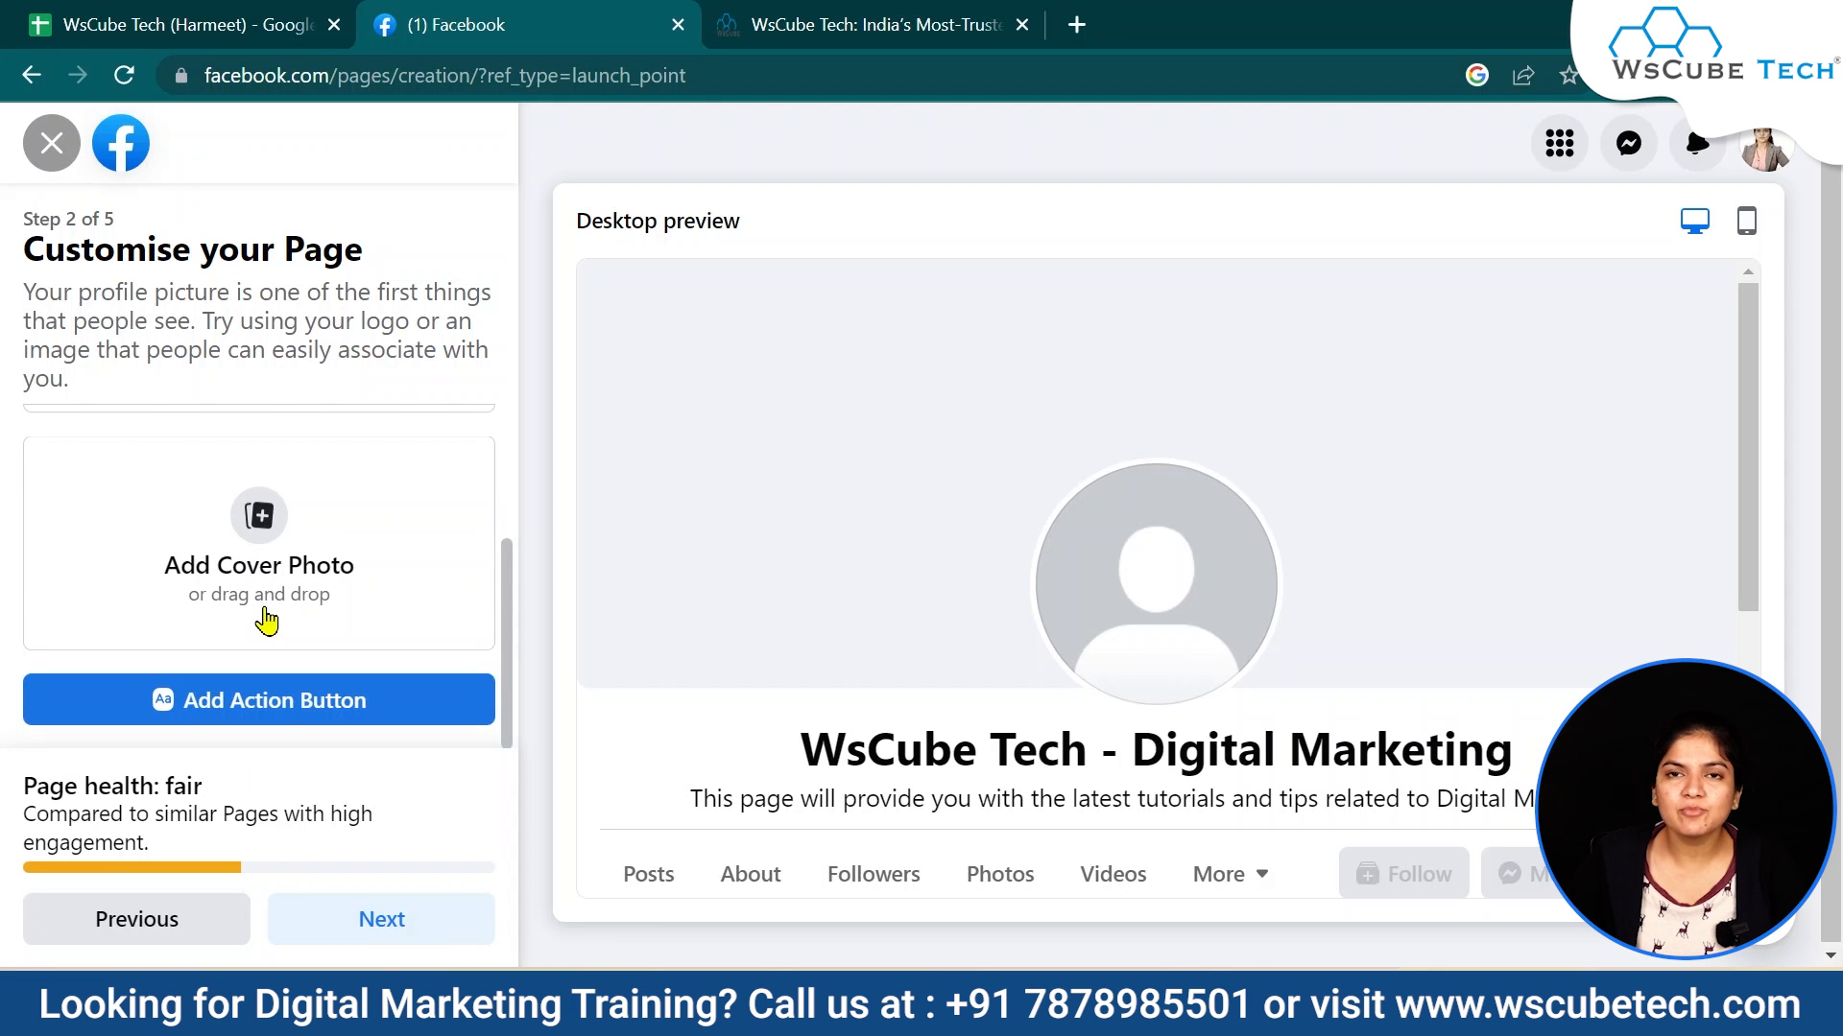
scroll(268, 619, "up", 3)
left_click(264, 494)
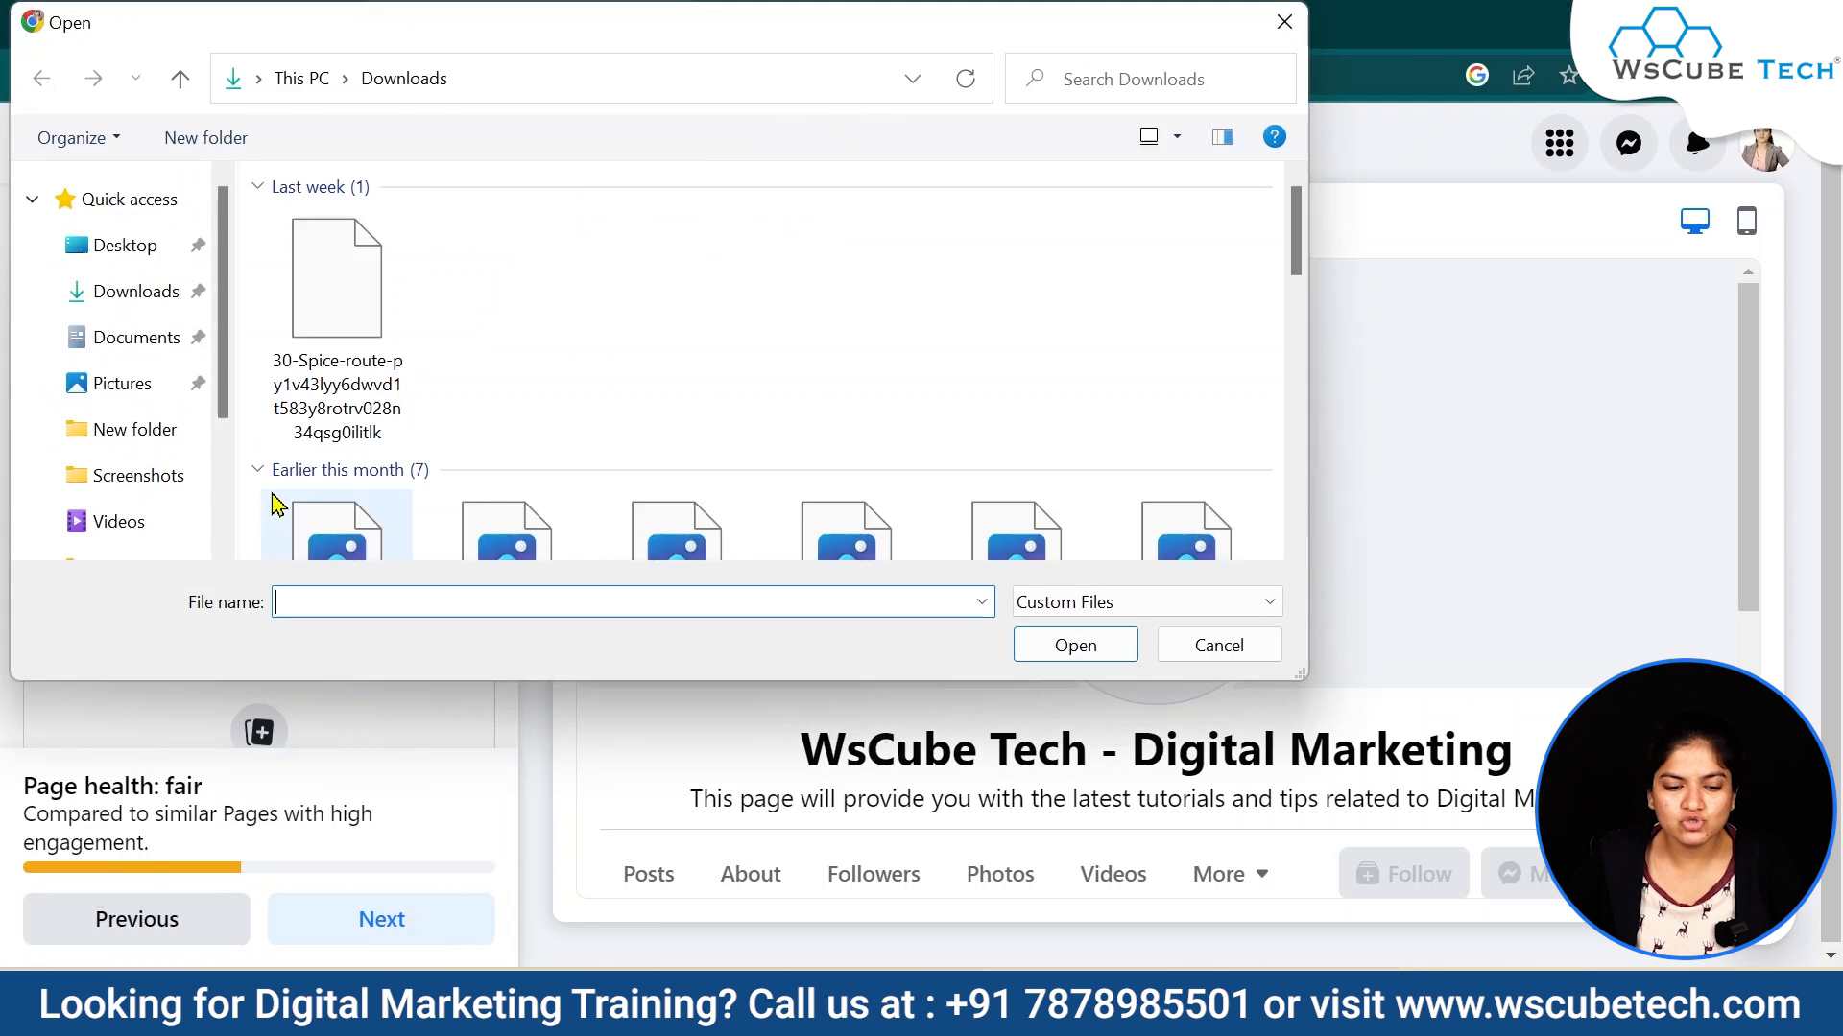
scroll(641, 429, "down", 10)
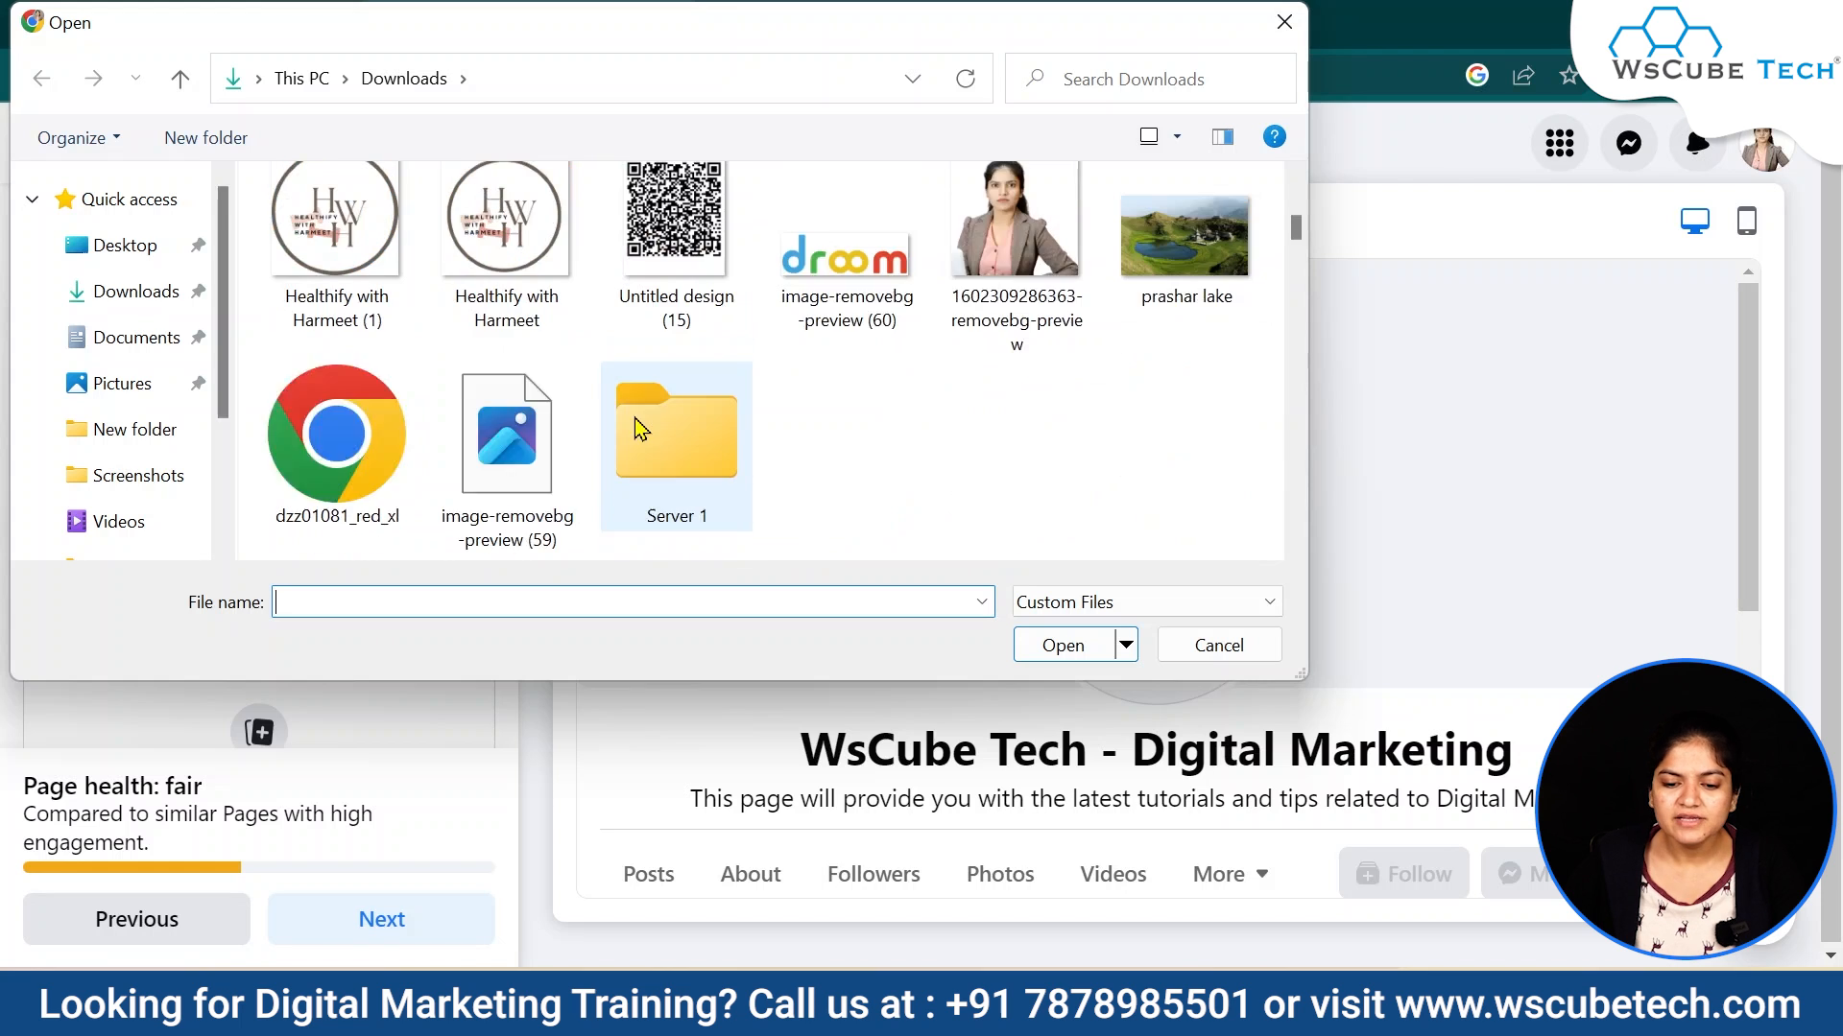
scroll(1104, 288, "up", 3)
left_click(1015, 240)
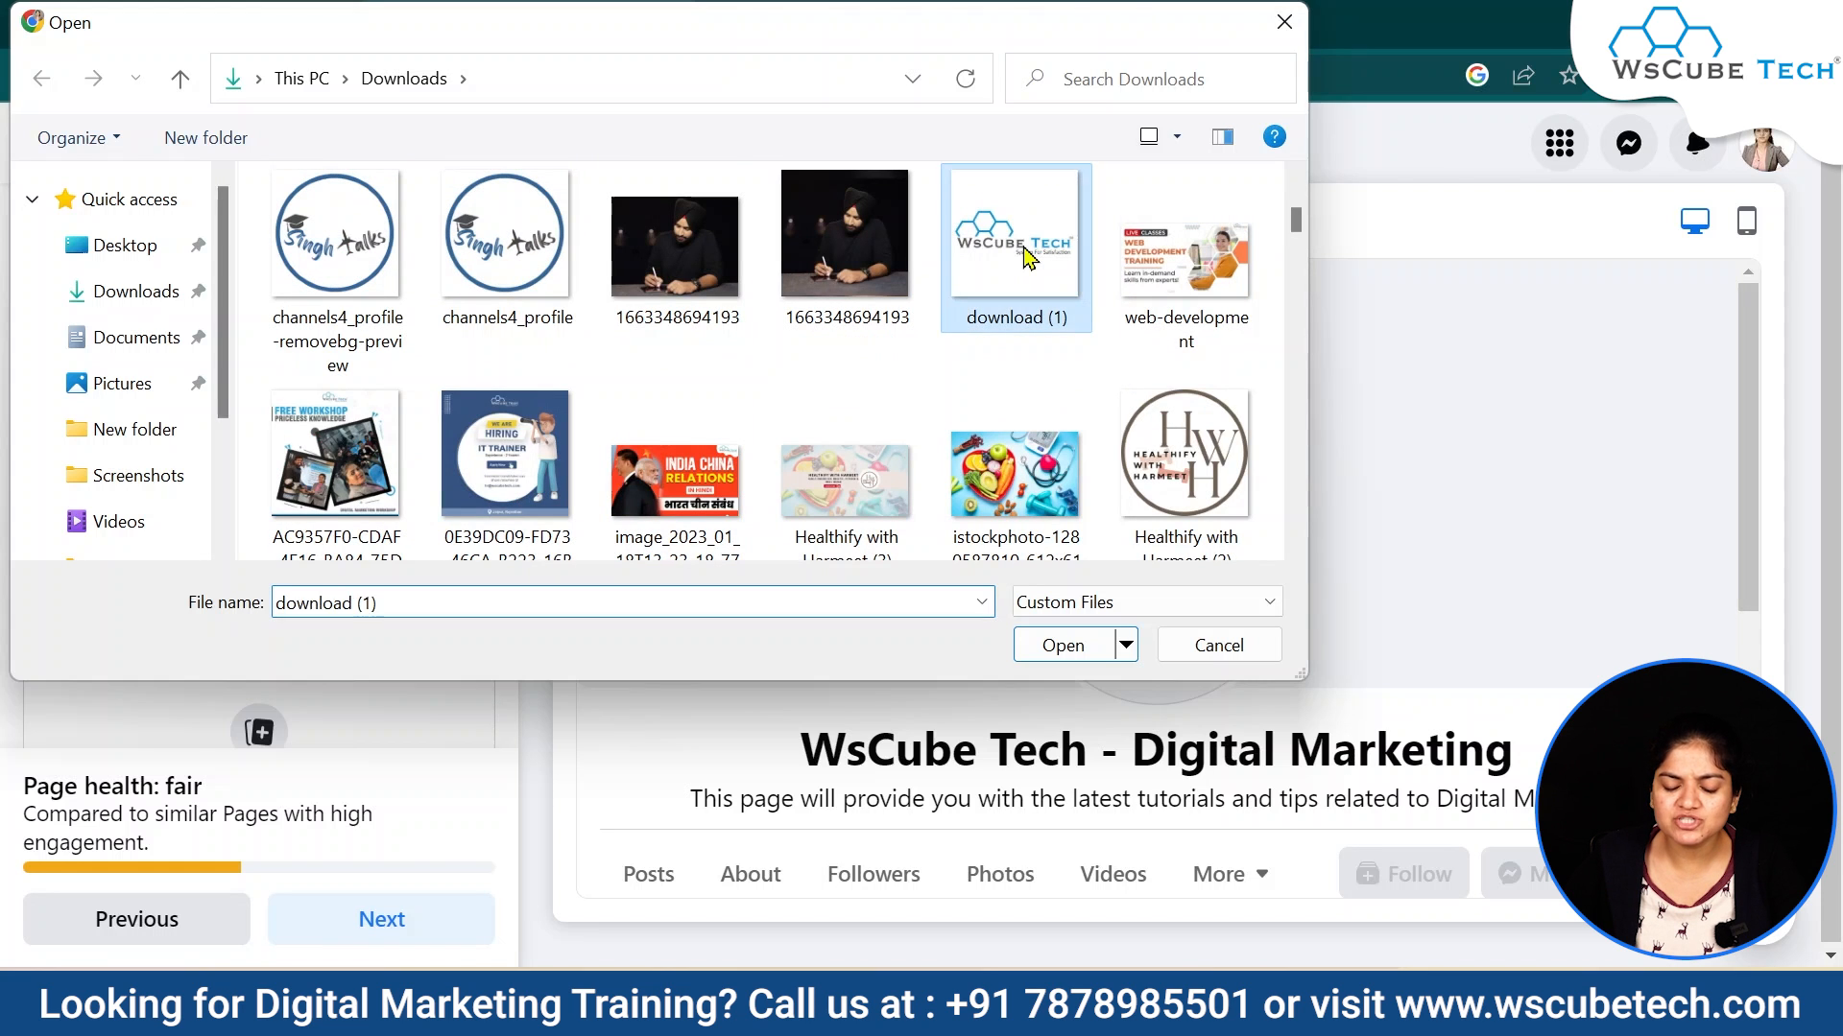
left_click(1062, 645)
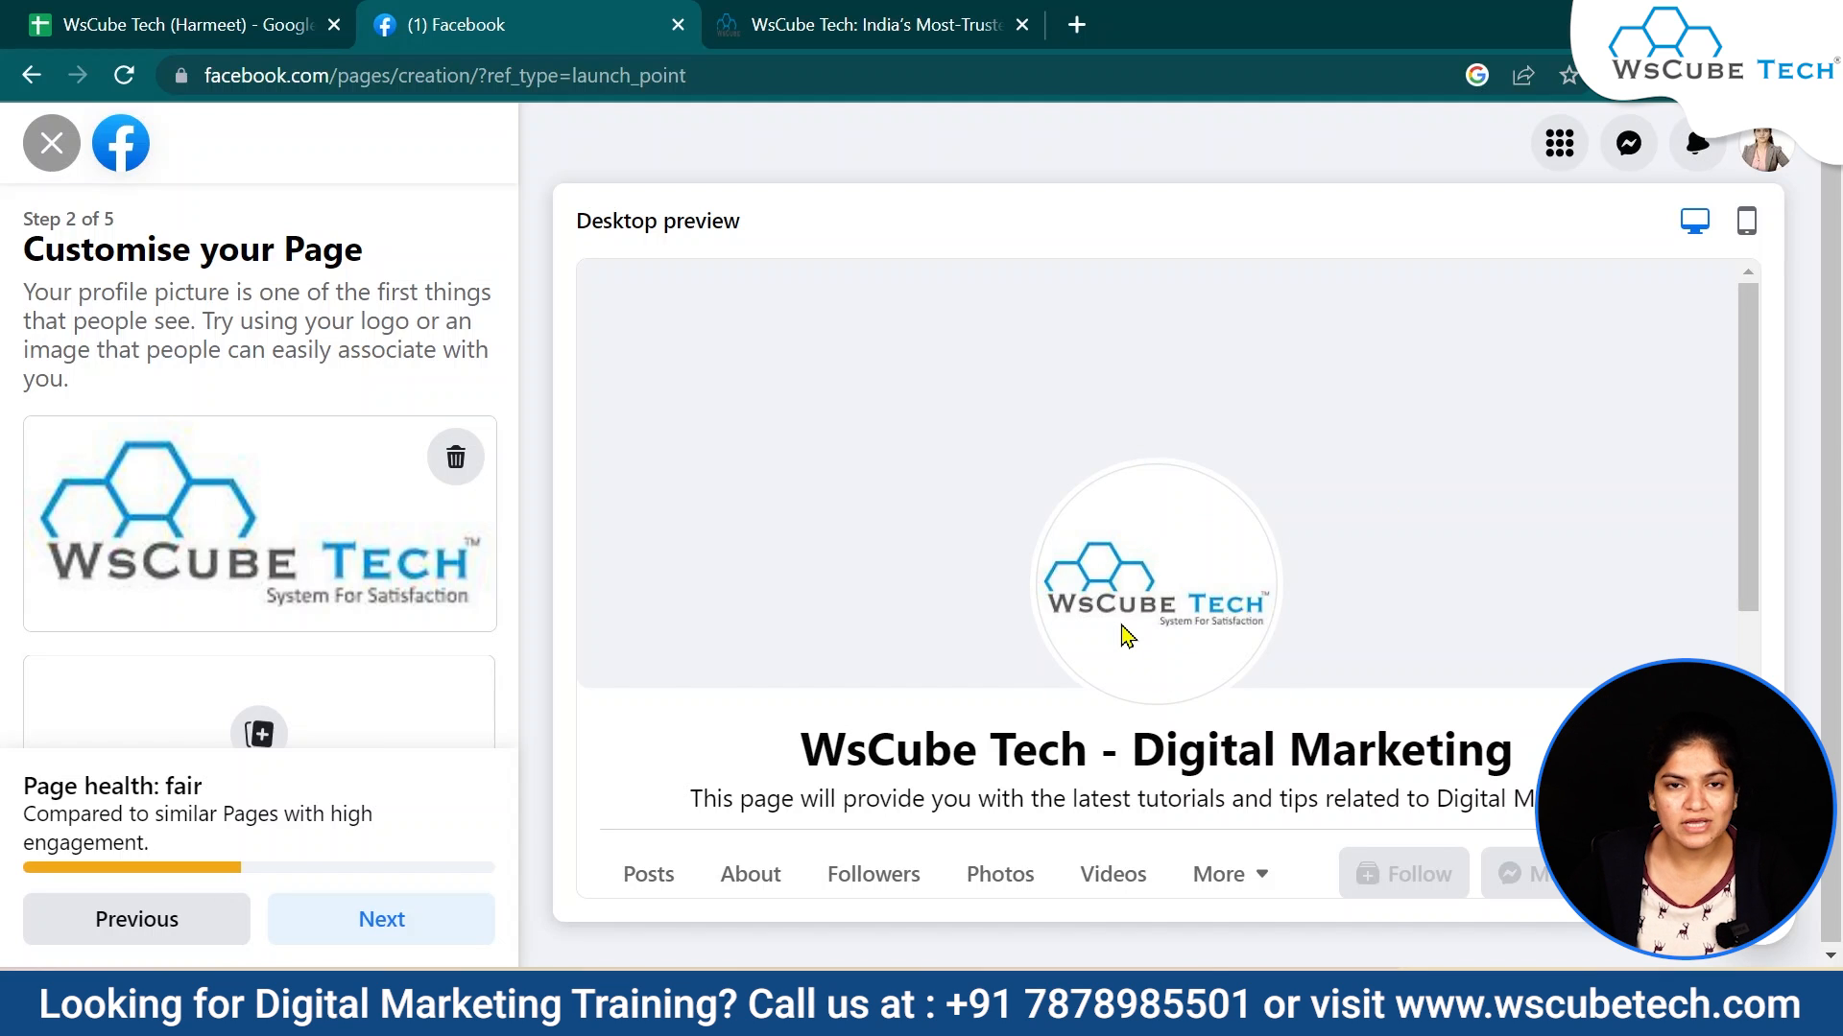
- Add an action button to the Page, choose Contact Us as its type and continue to its website link
scroll(182, 624, "down", 3)
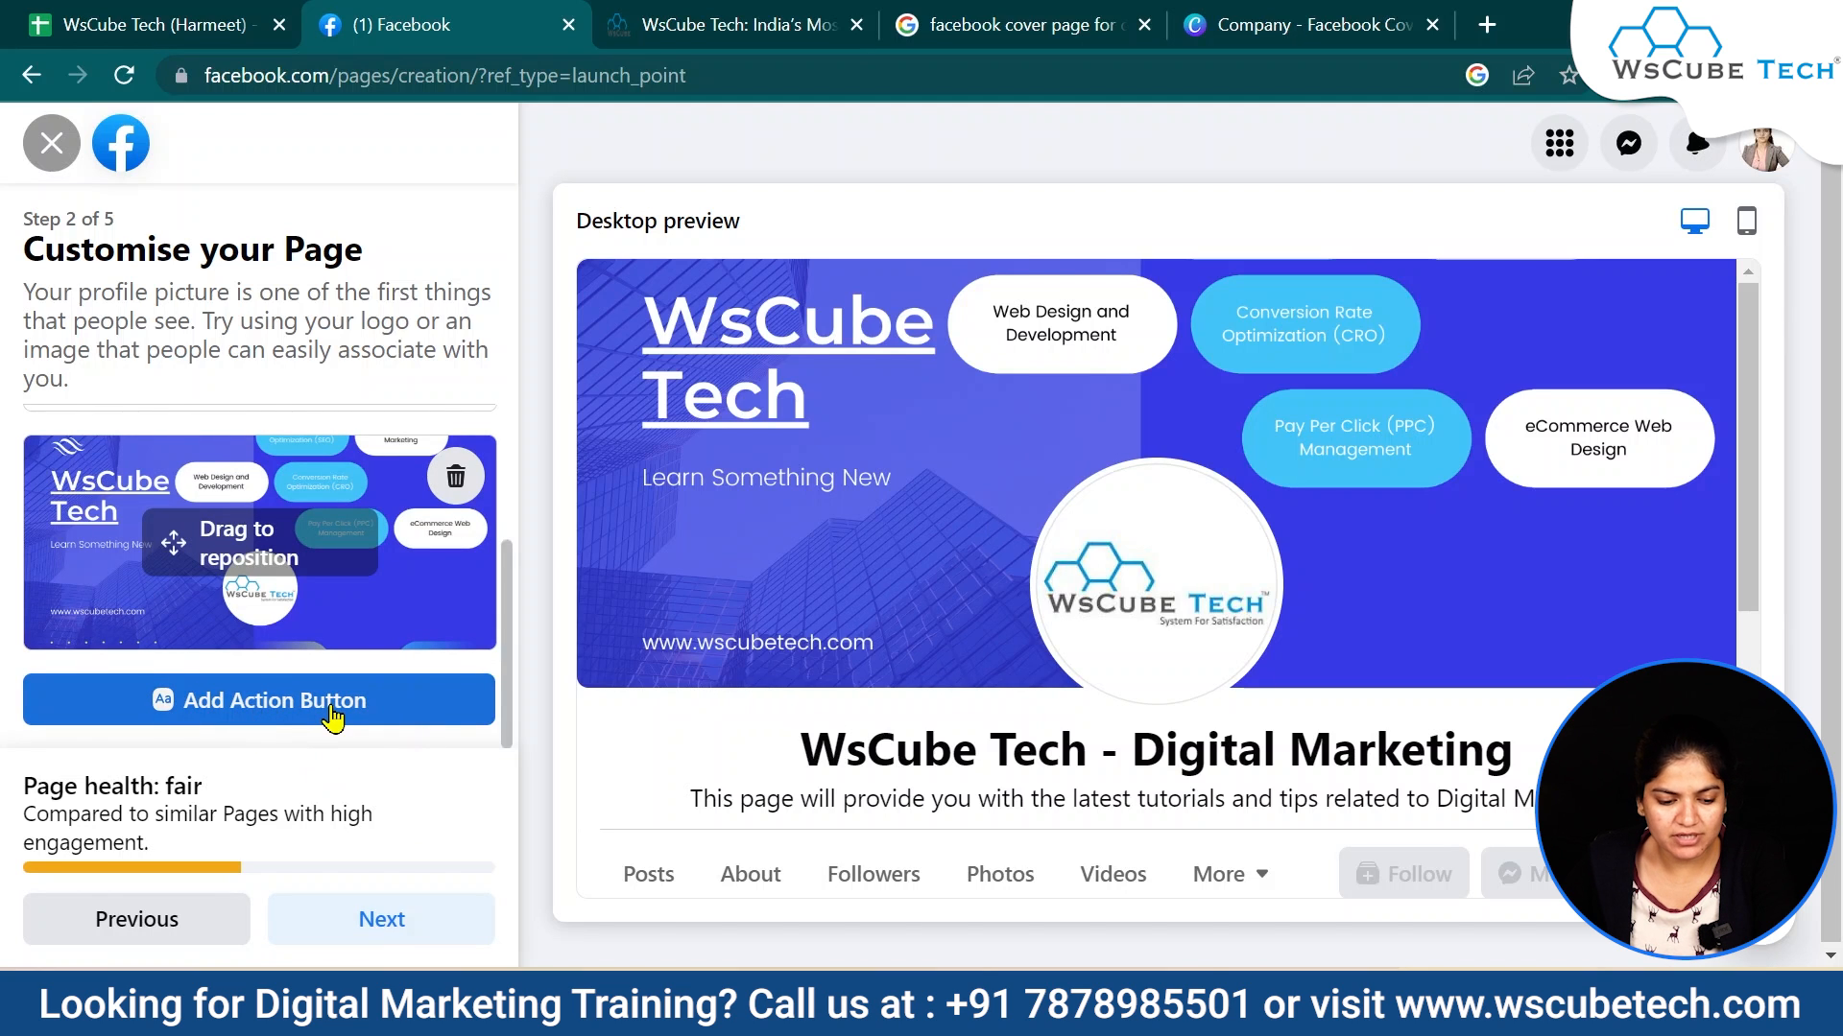
left_click(331, 715)
left_click(855, 775)
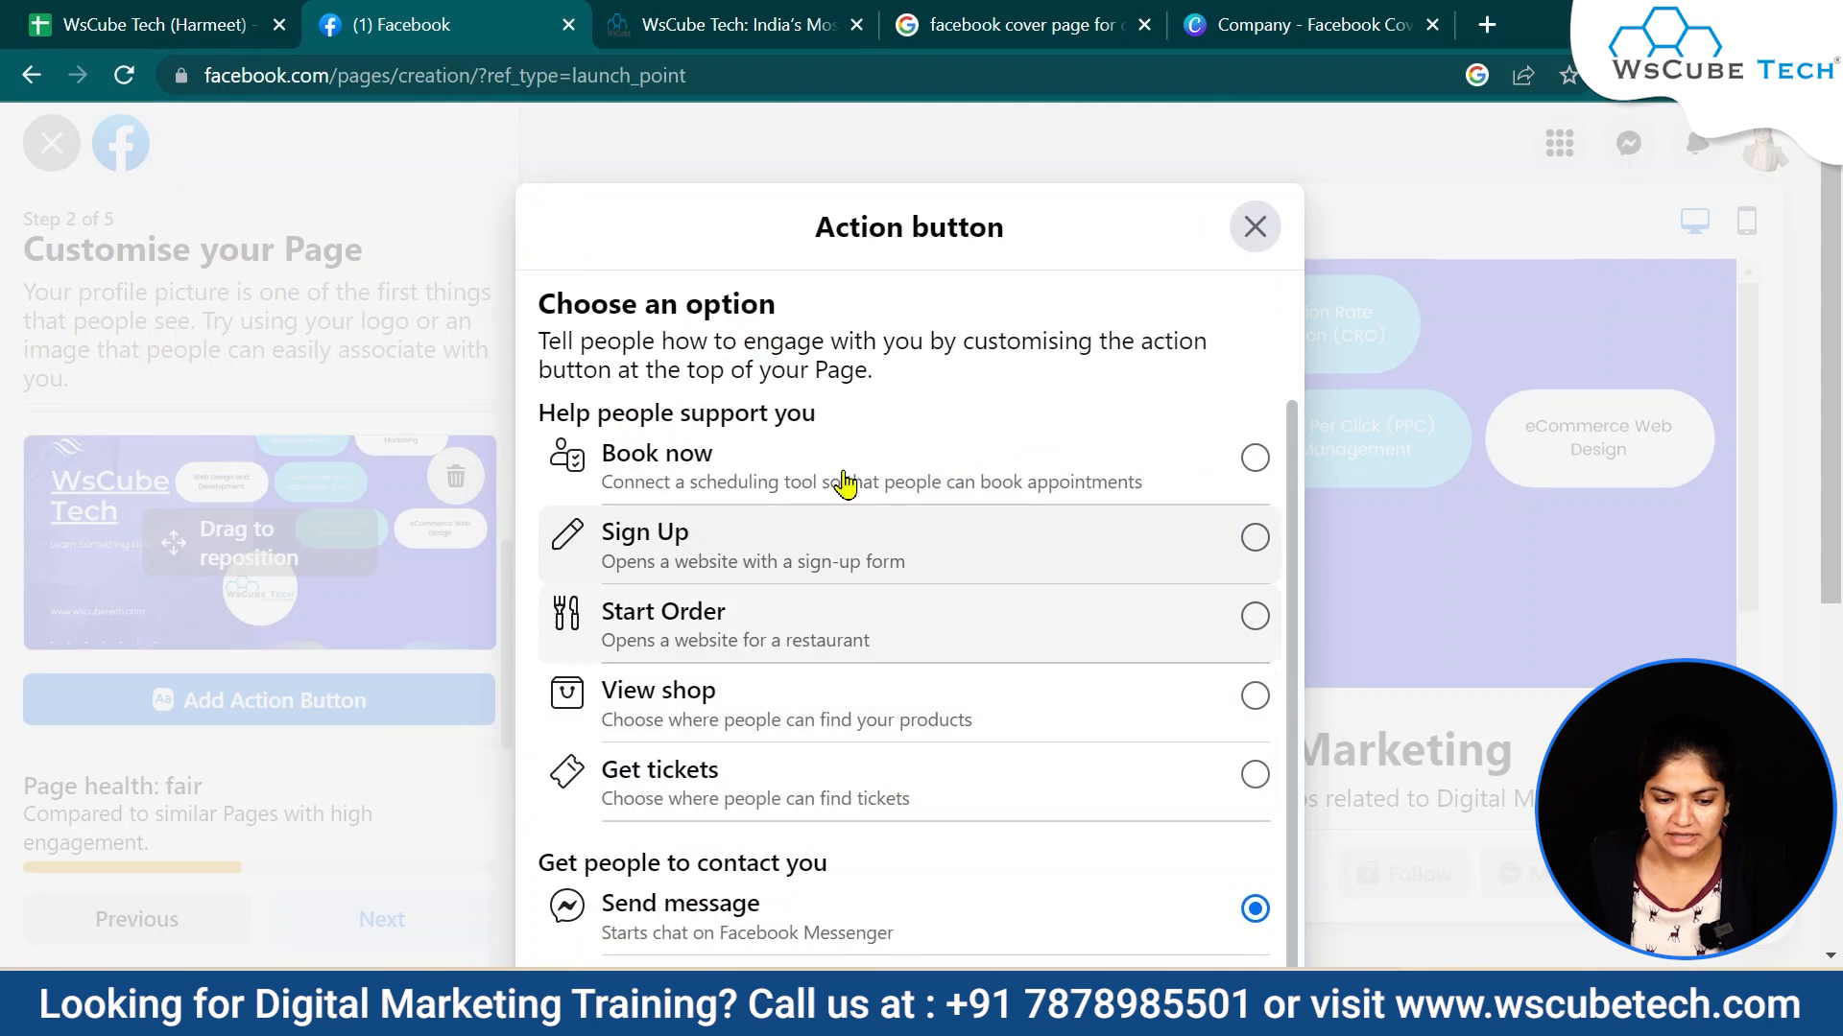
scroll(826, 720, "down", 4)
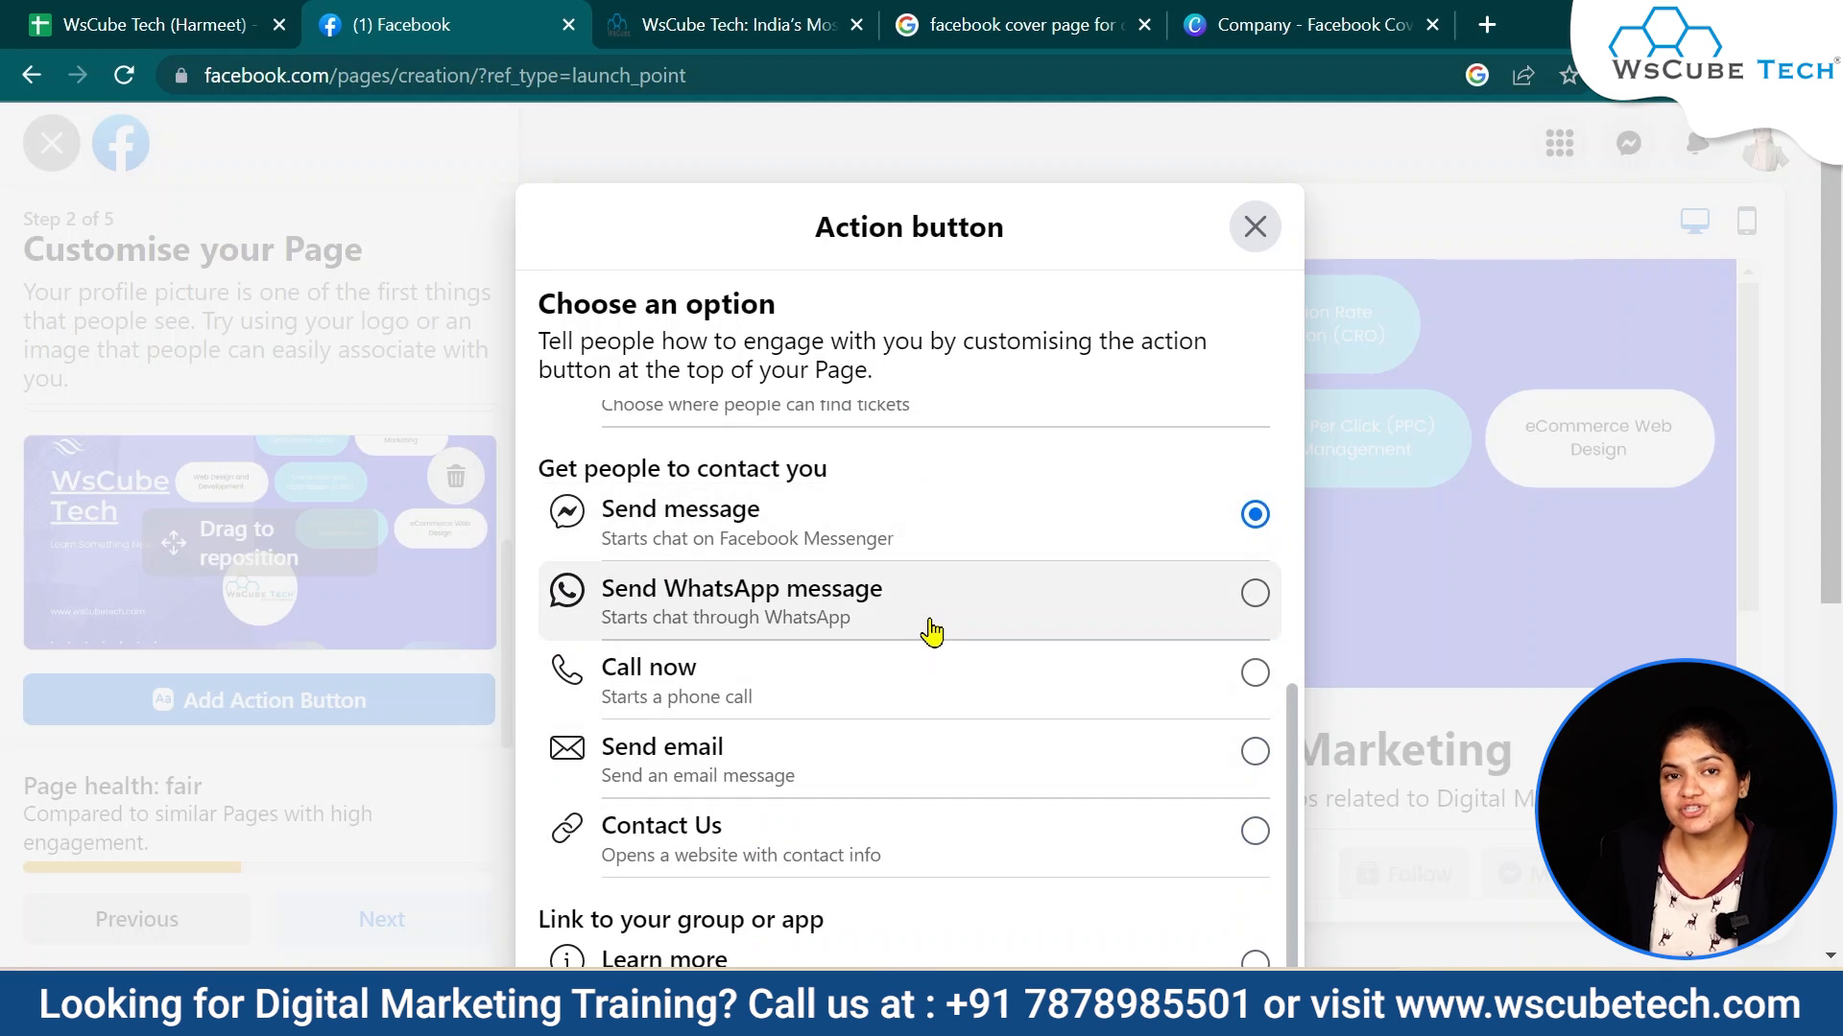
scroll(929, 629, "up", 4)
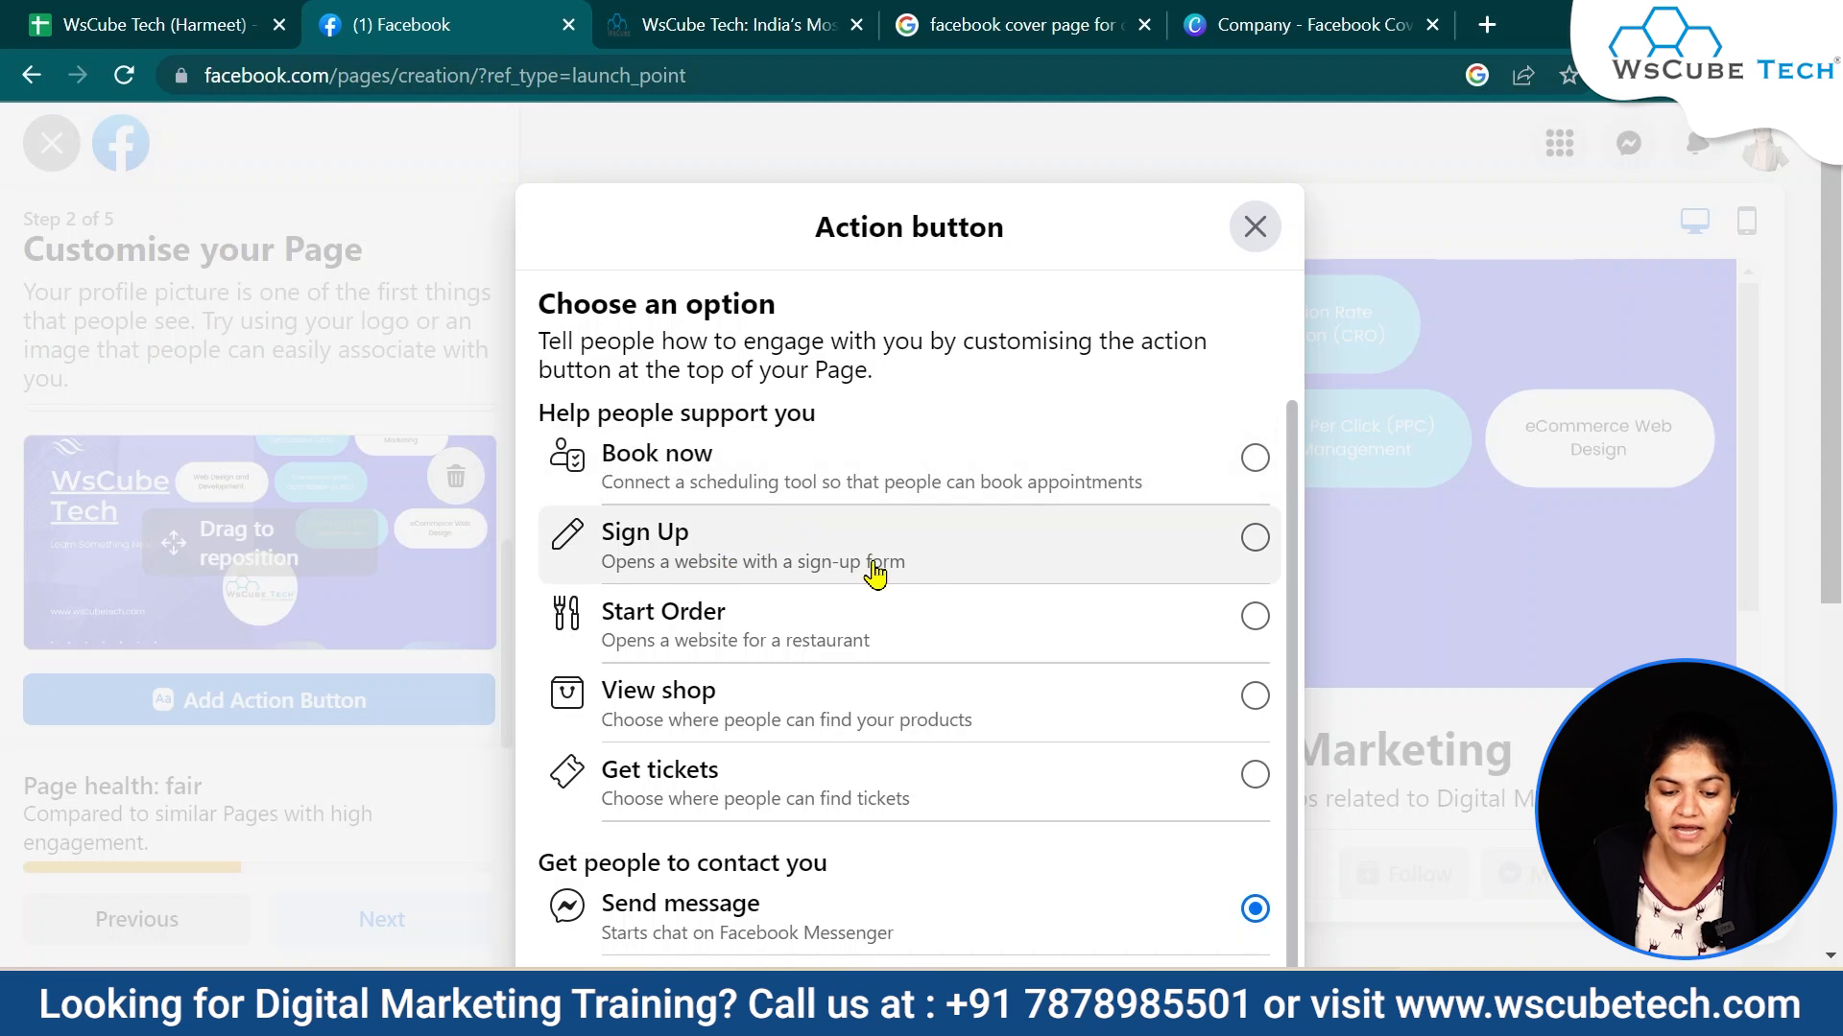
scroll(876, 572, "down", 1)
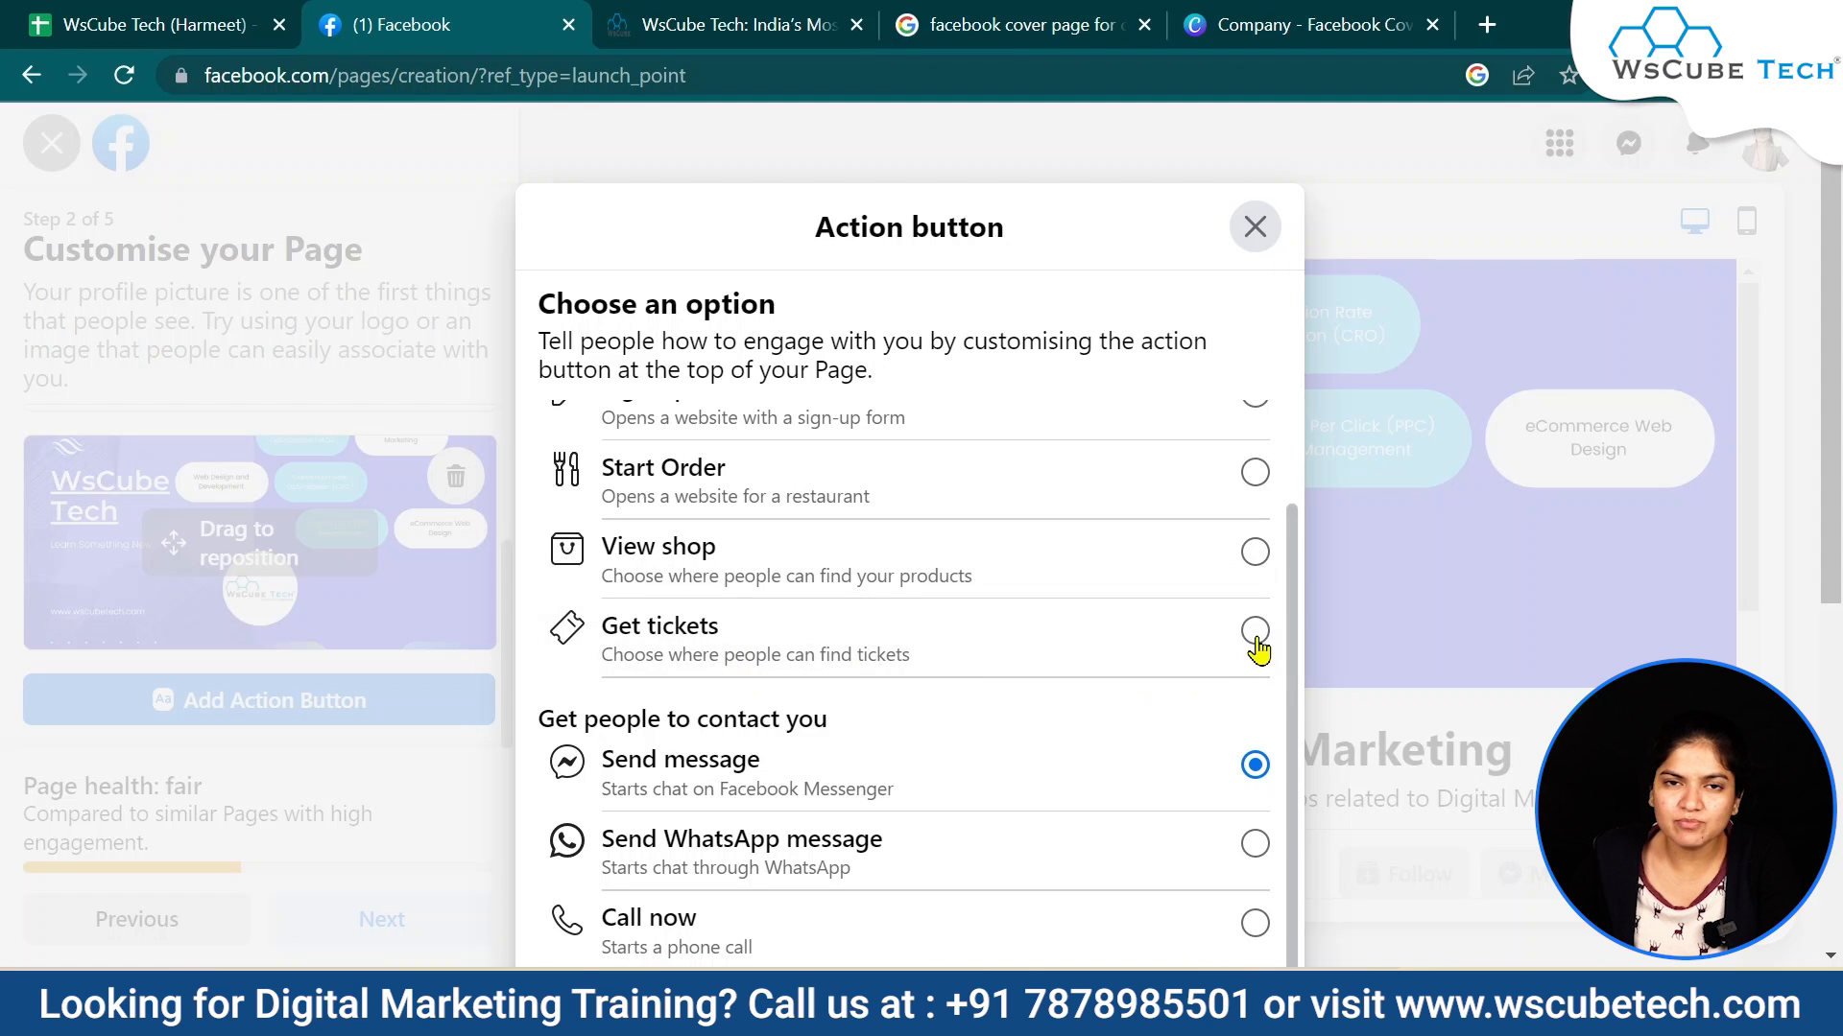
scroll(1255, 646, "down", 3)
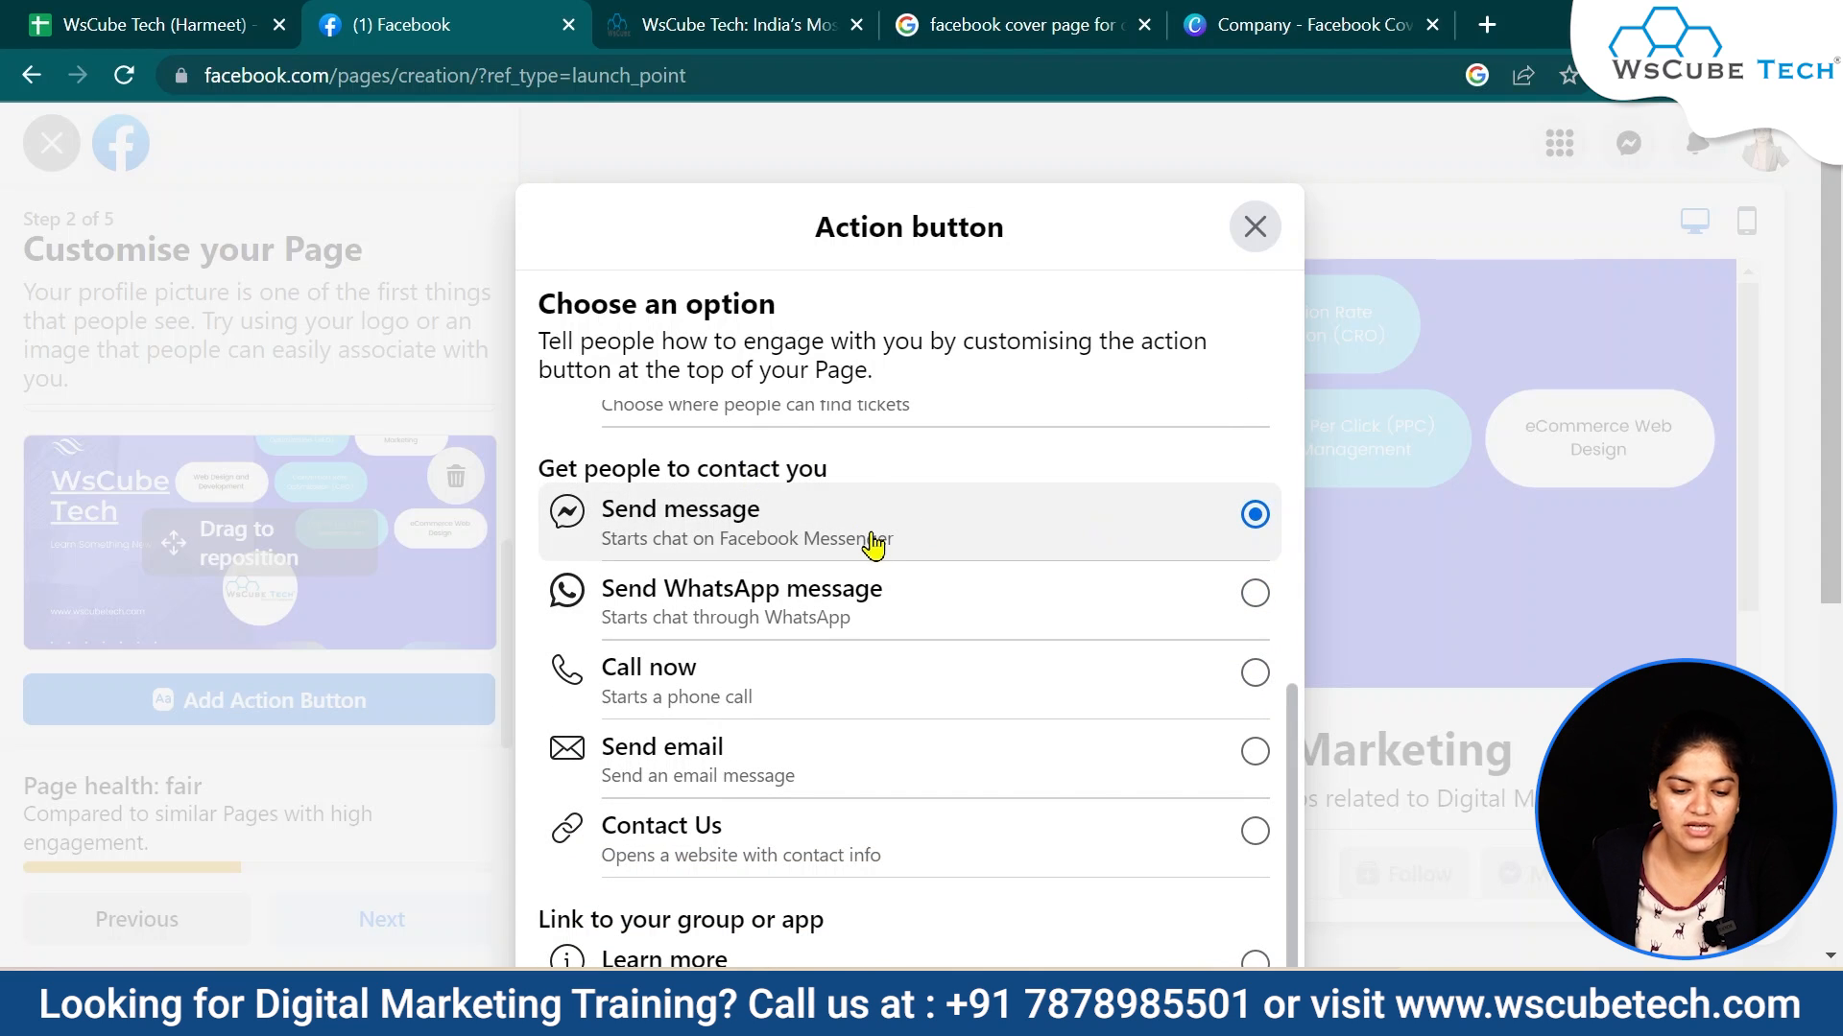
left_click(1253, 596)
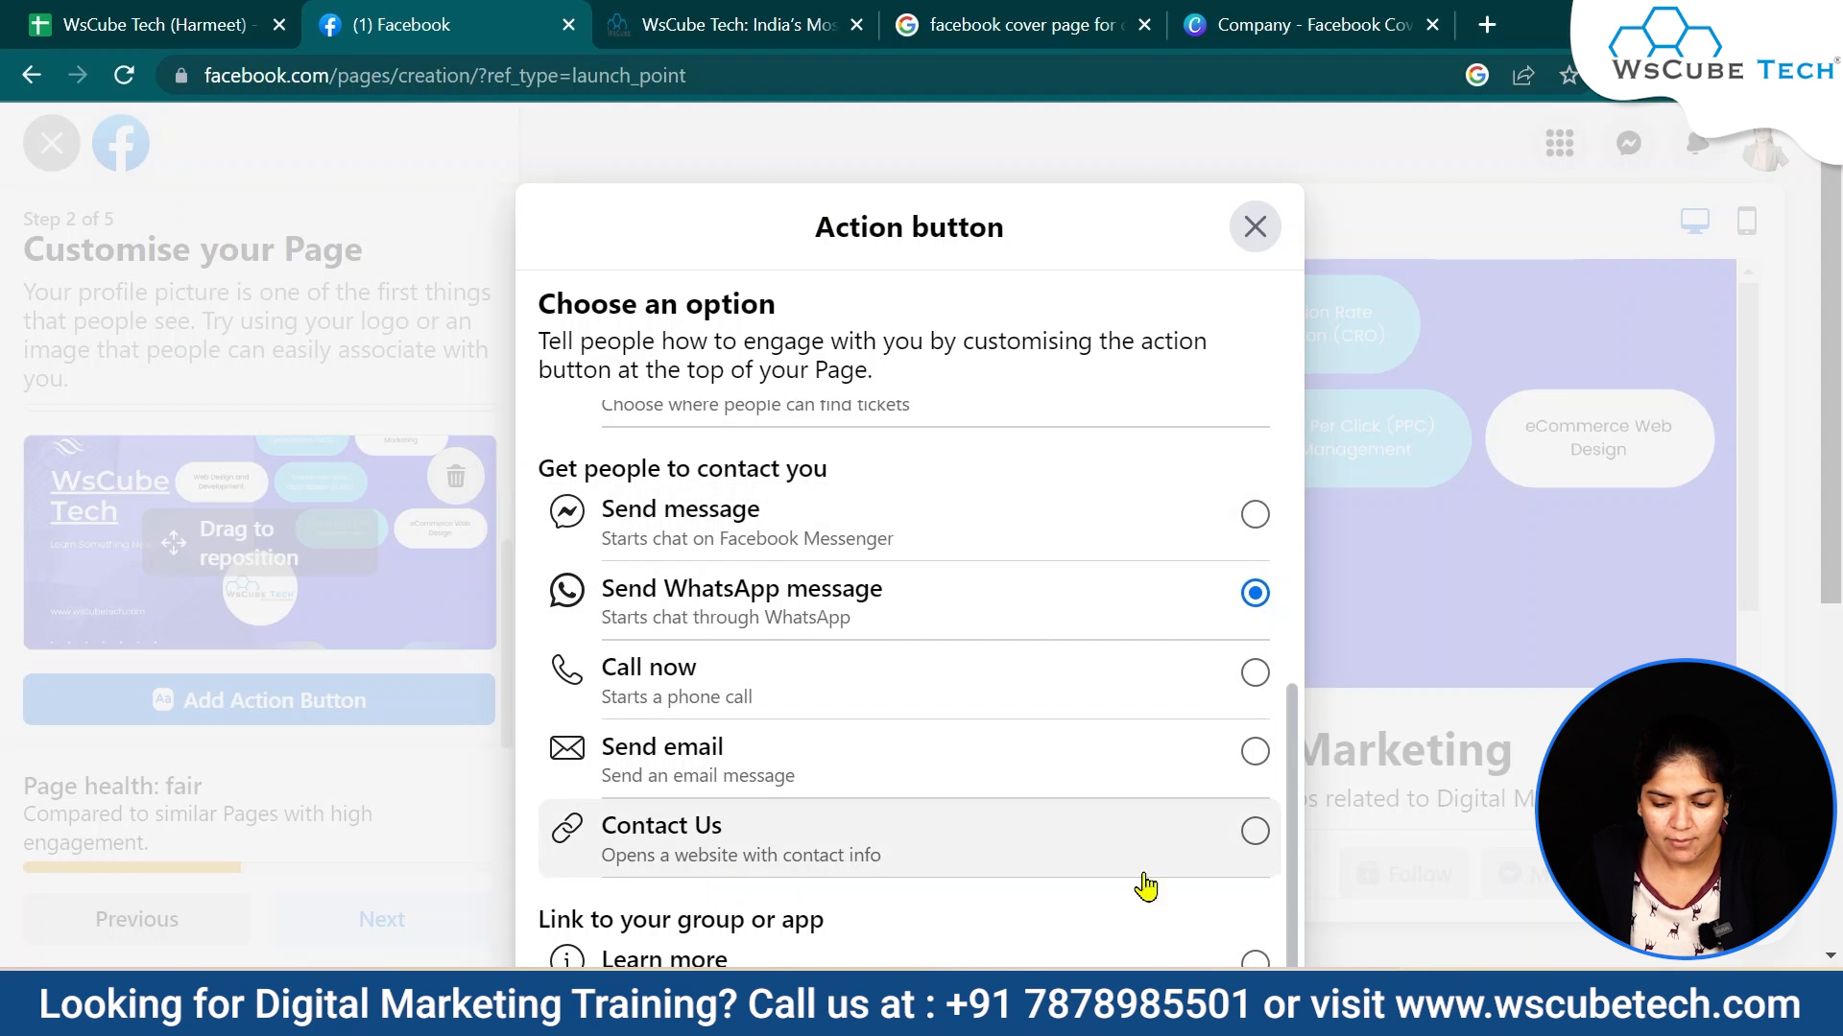
left_click(1257, 835)
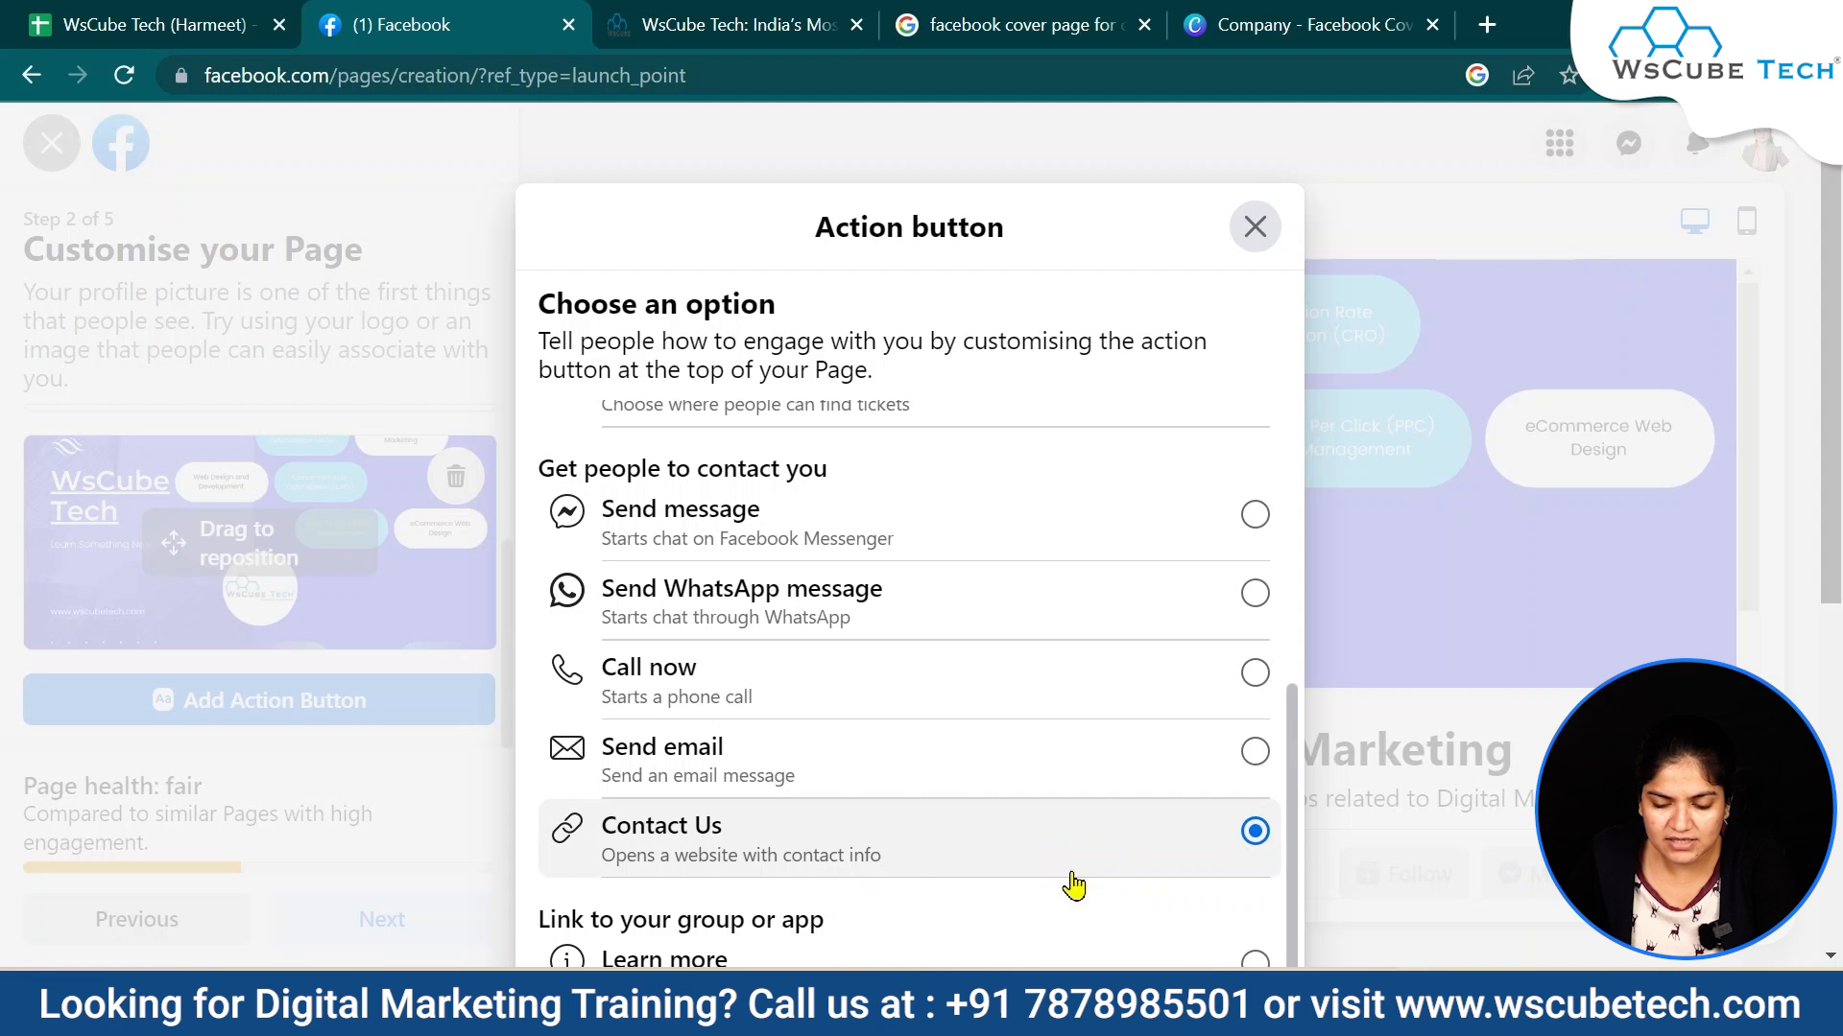
scroll(1097, 854, "up", 4)
scroll(1098, 854, "down", 10)
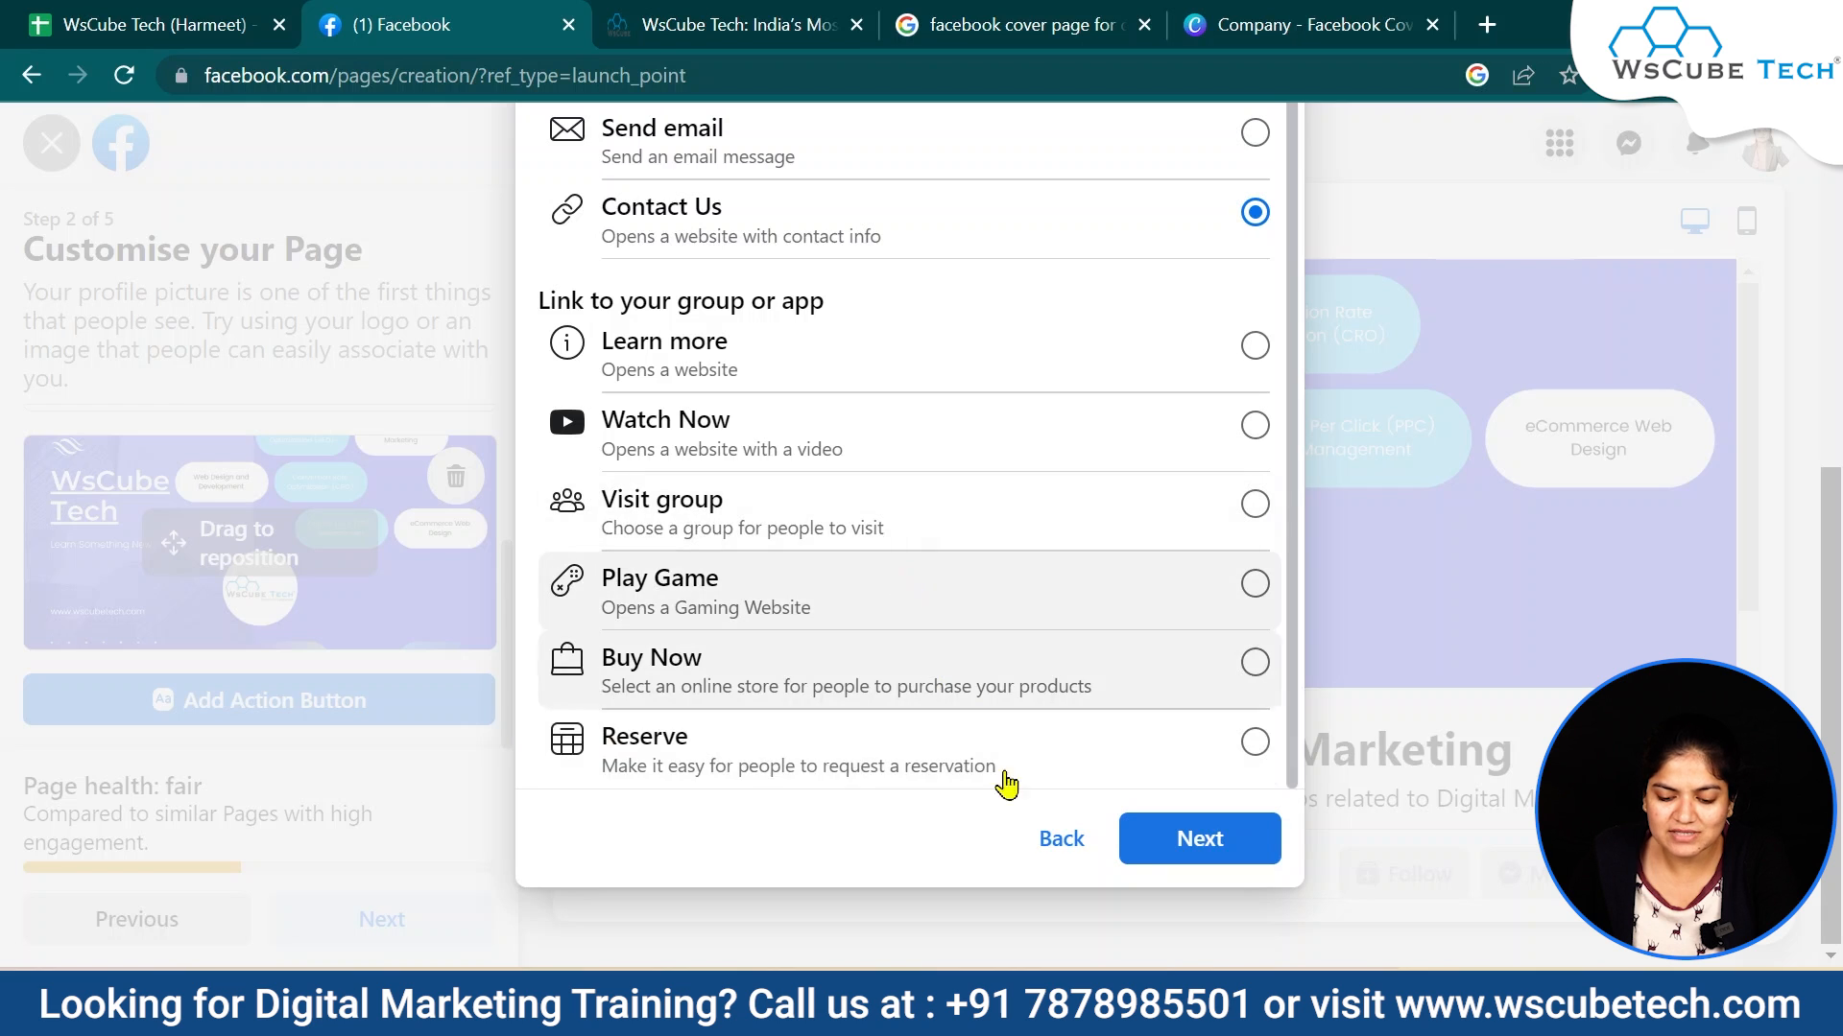
left_click(1220, 851)
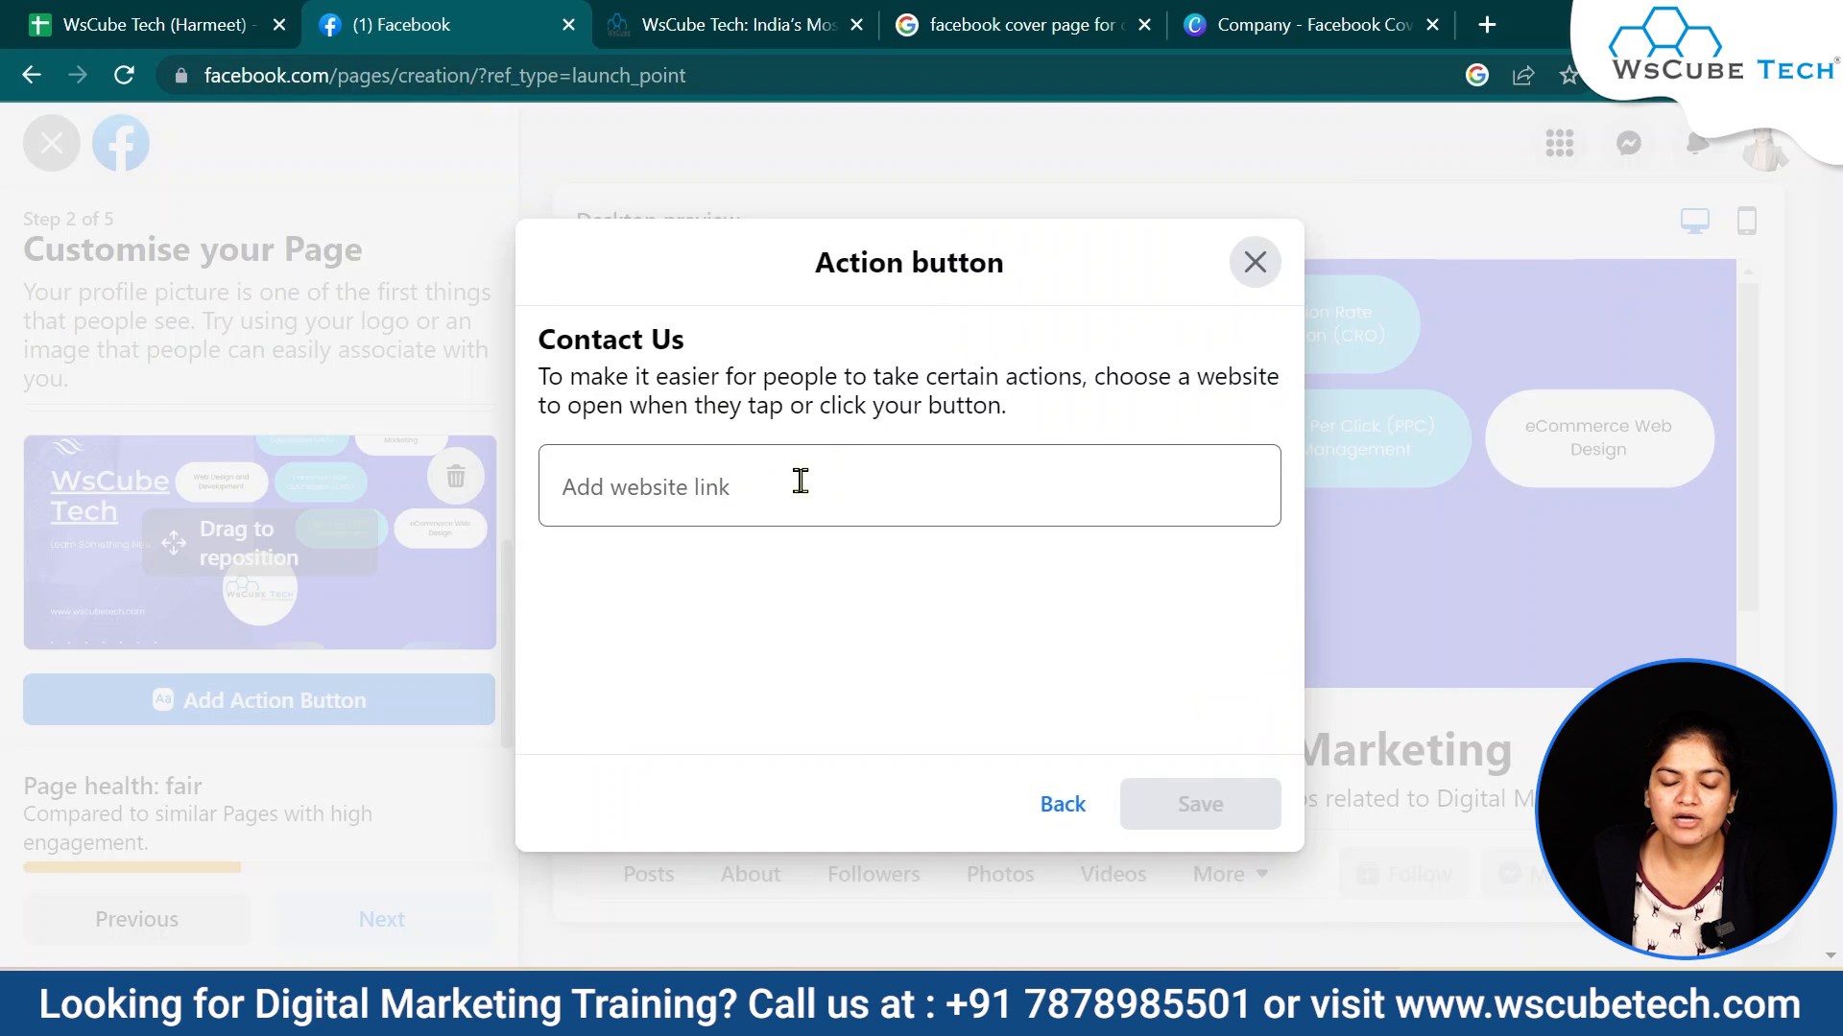
- Switch to the WsCube Tech website, open its contact page and copy that page's address
left_click(718, 35)
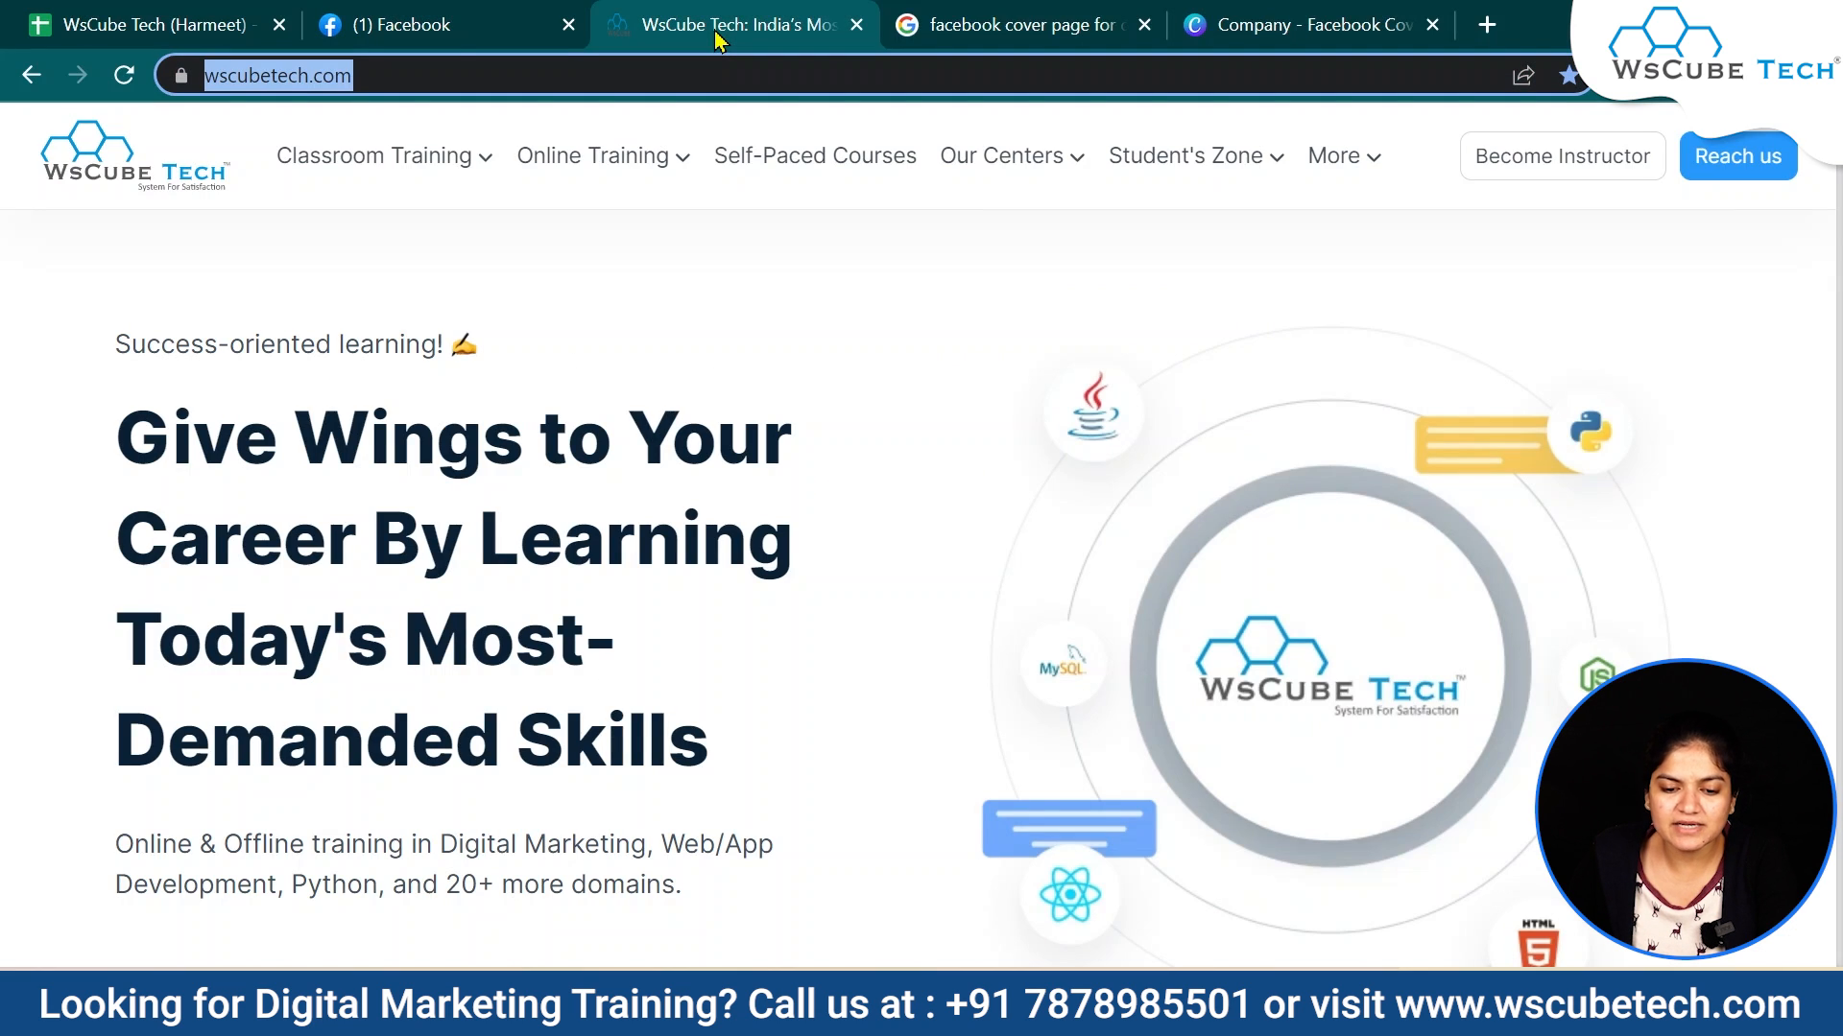
left_click(1705, 171)
scroll(1337, 452, "down", 15)
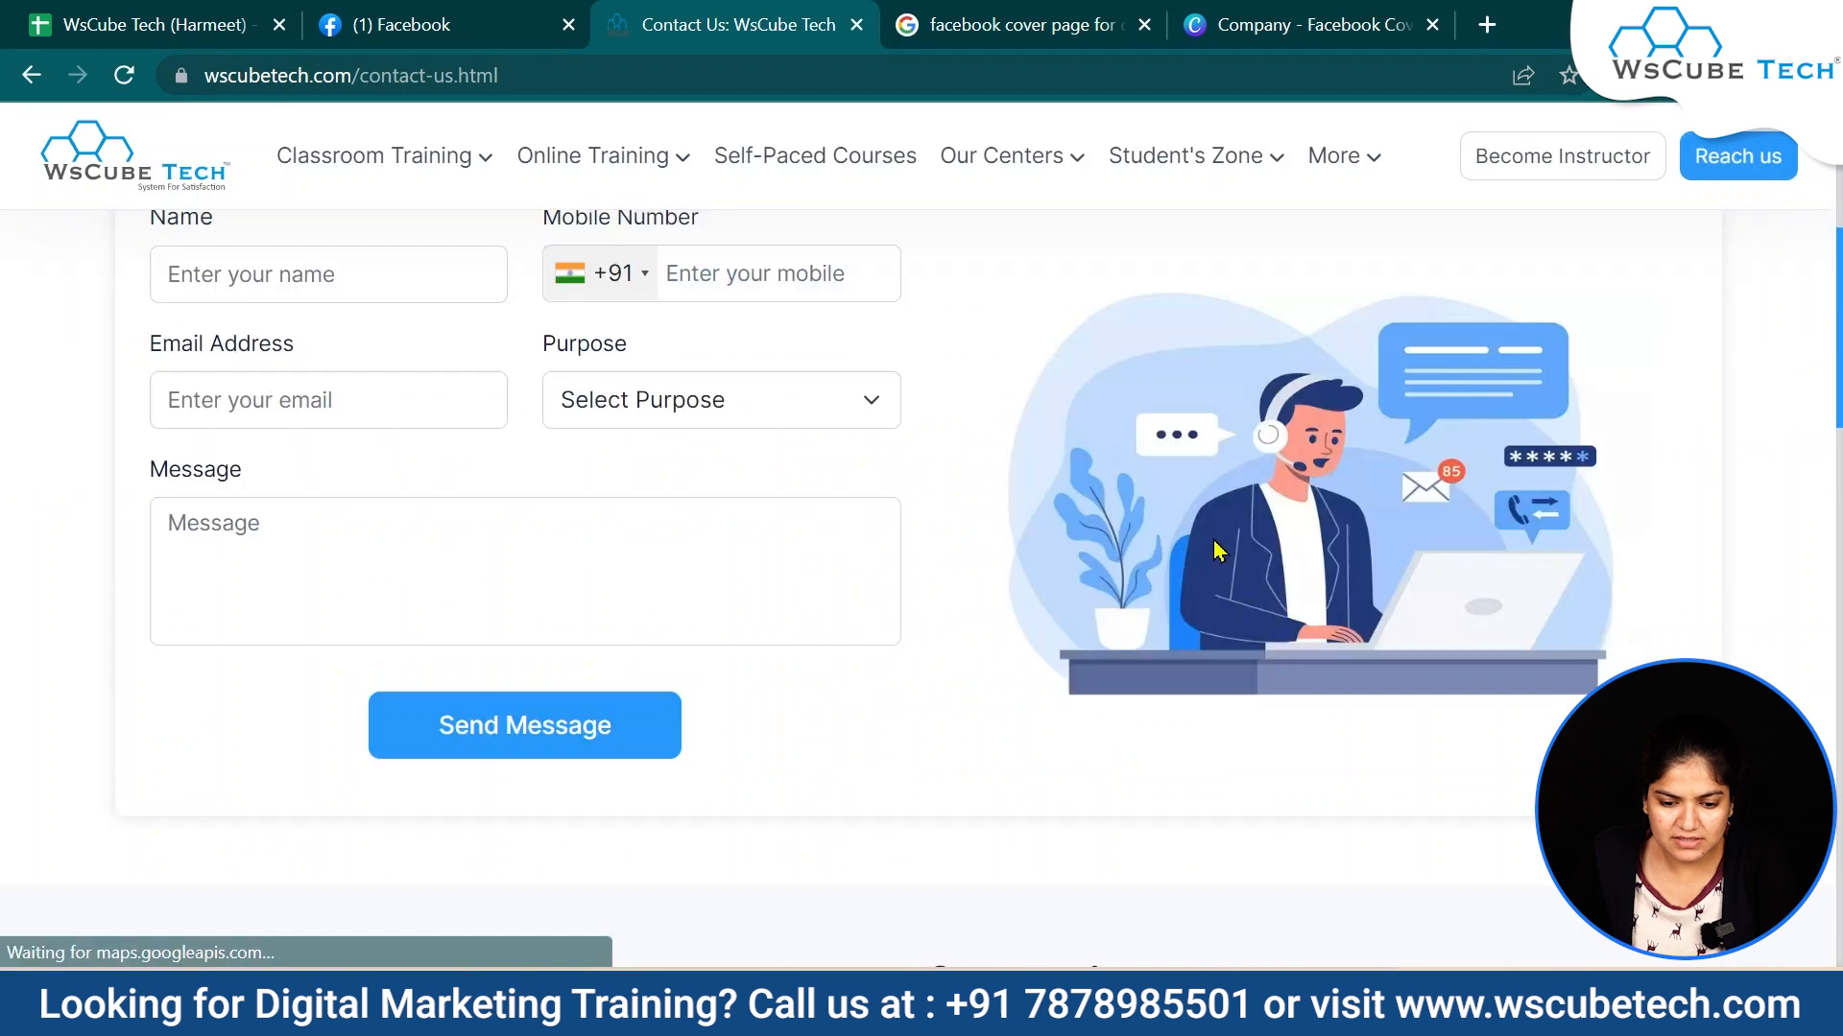
scroll(1218, 543, "up", 15)
left_click_drag(612, 67, 4, 144)
key("ctrl+c")
left_click(444, 18)
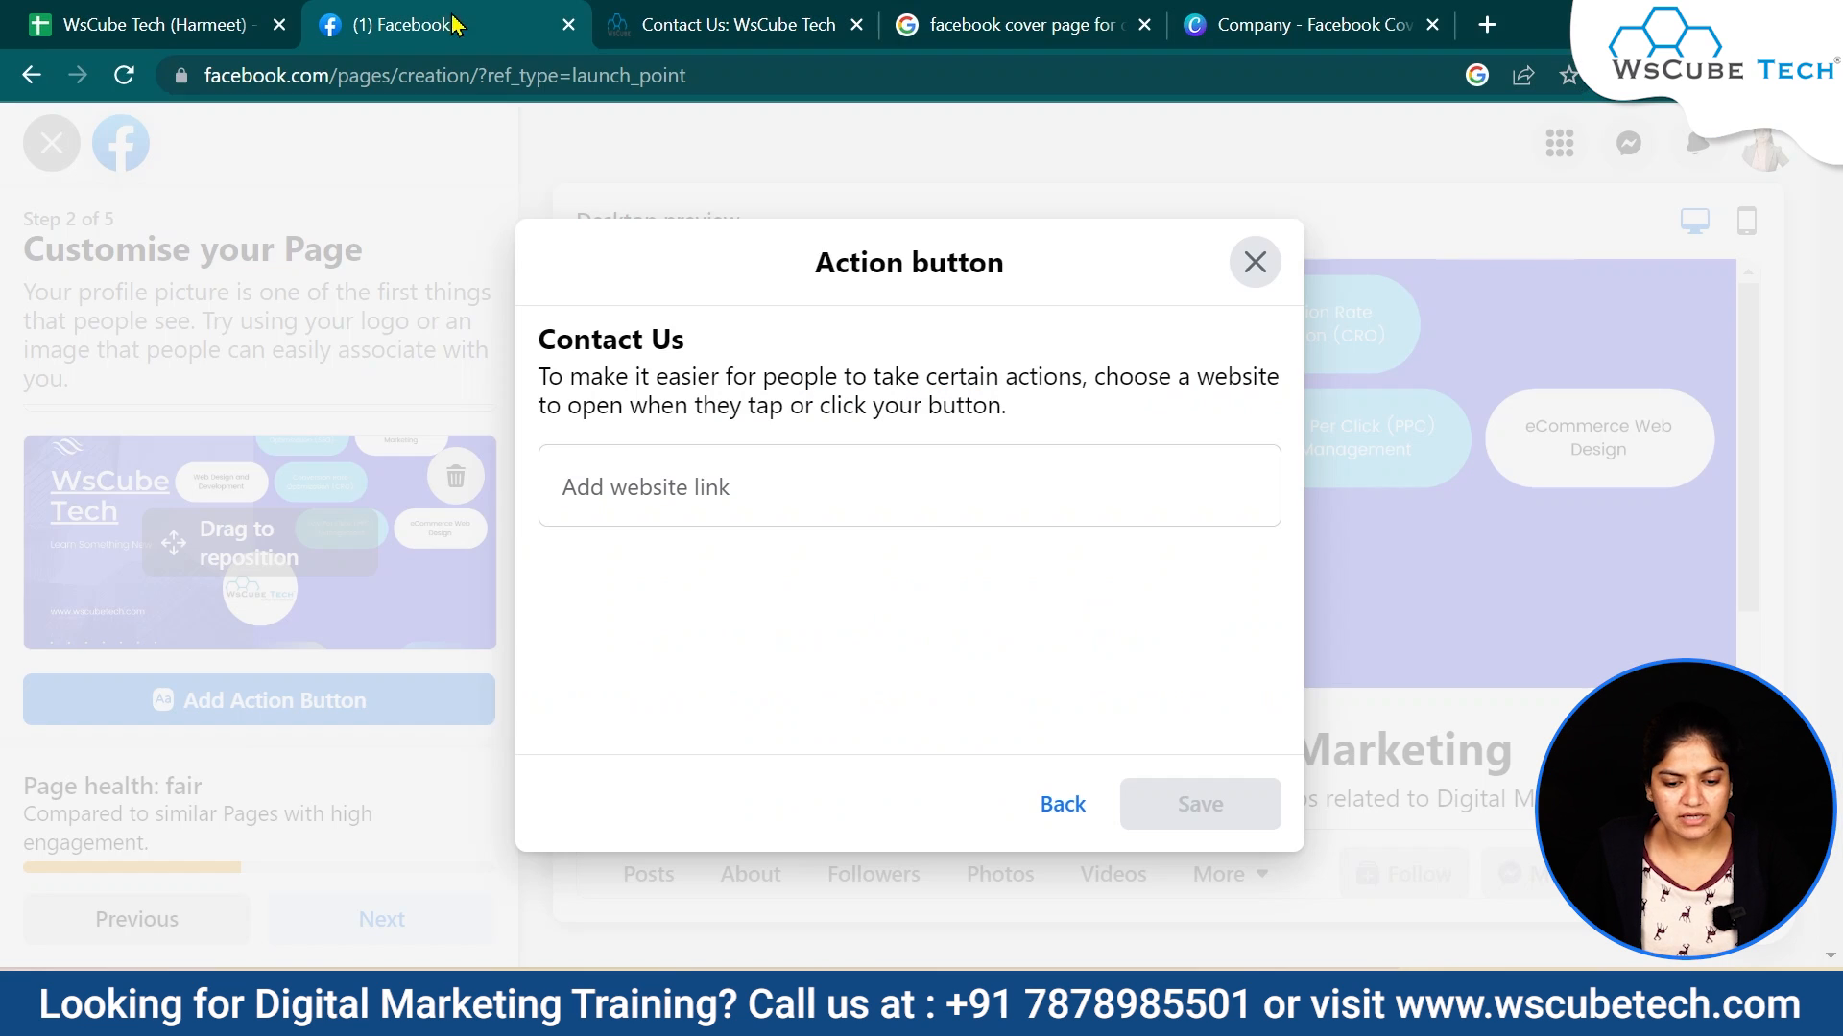
left_click(922, 491)
key("ctrl+v")
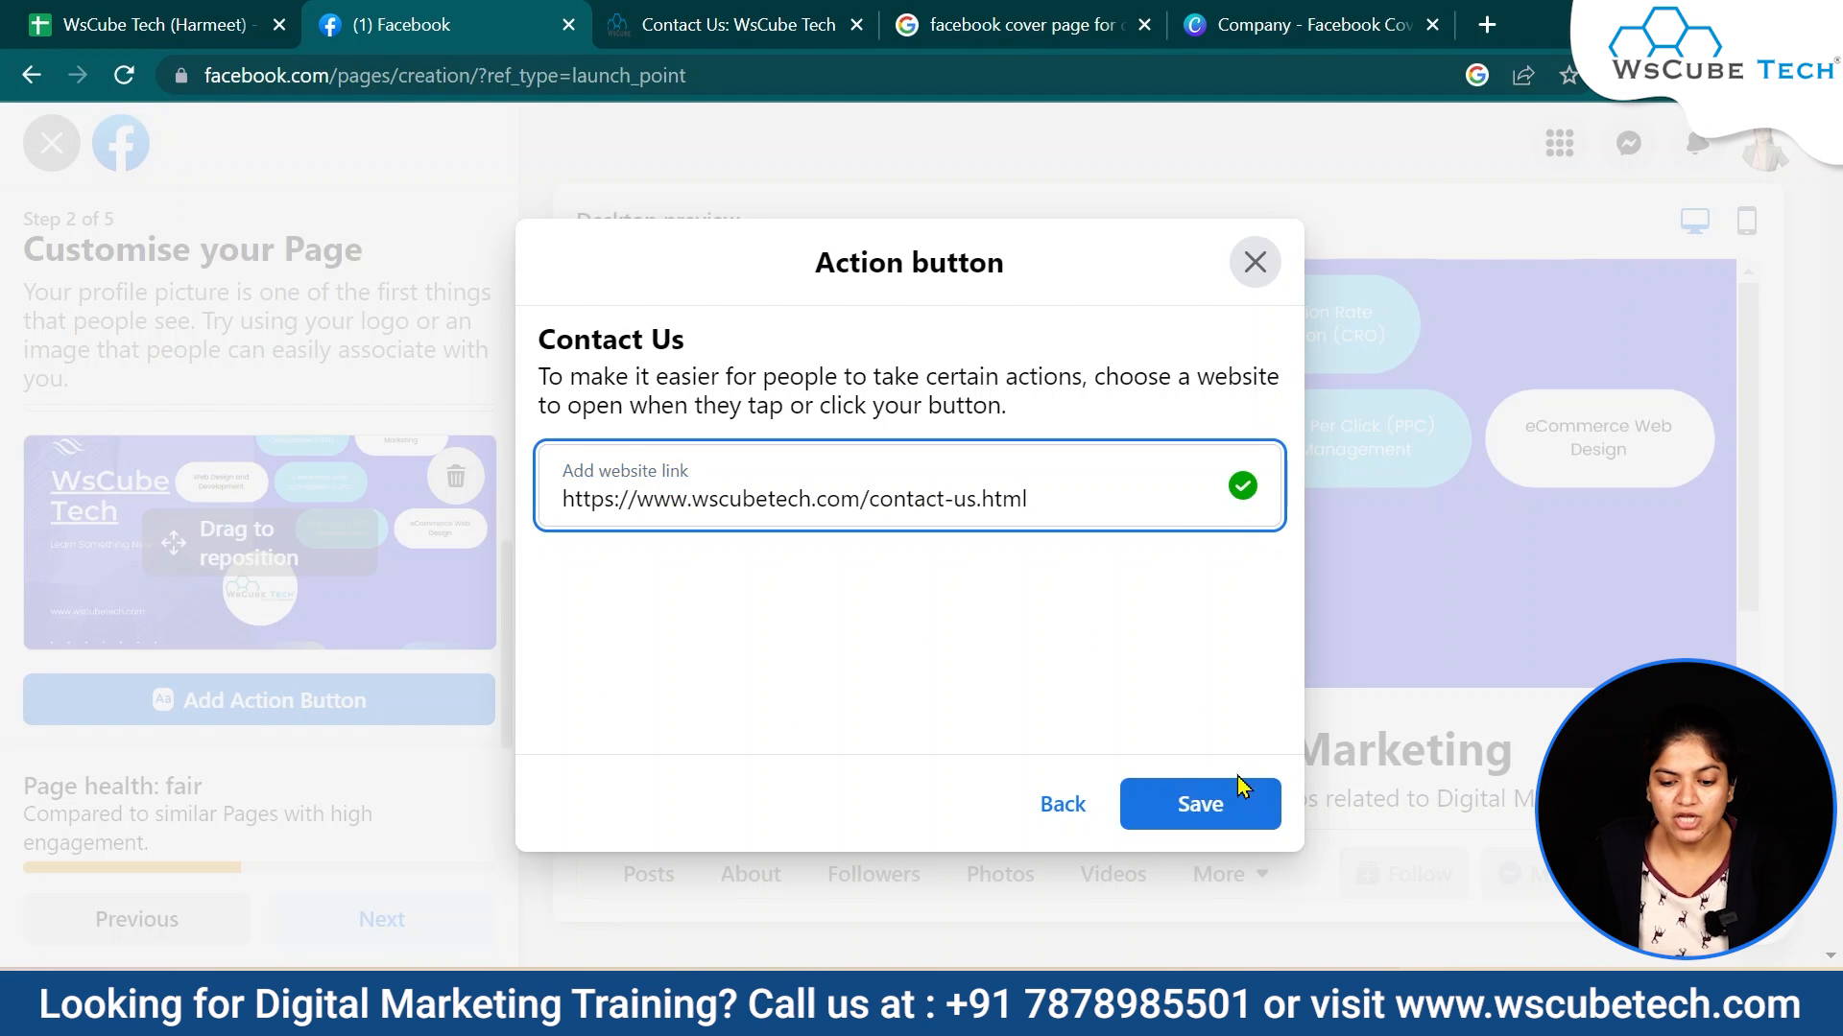
left_click(1195, 803)
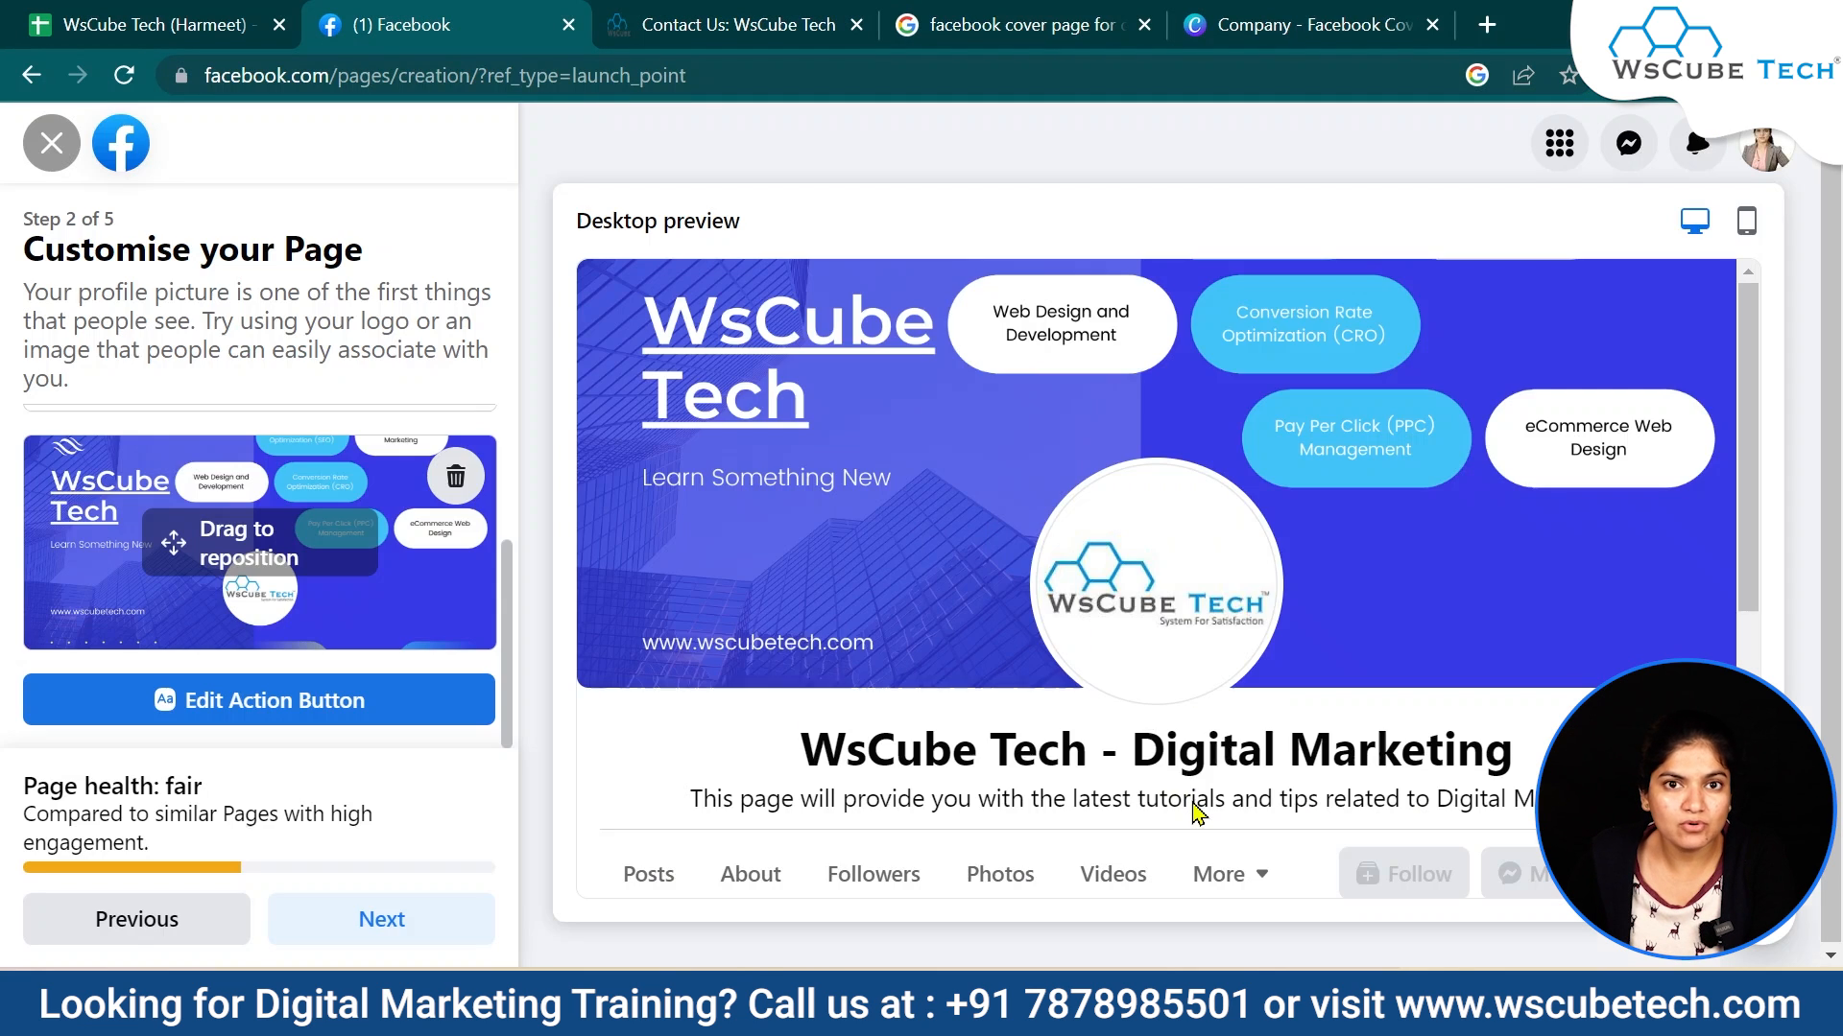
scroll(1195, 810, "down", 1)
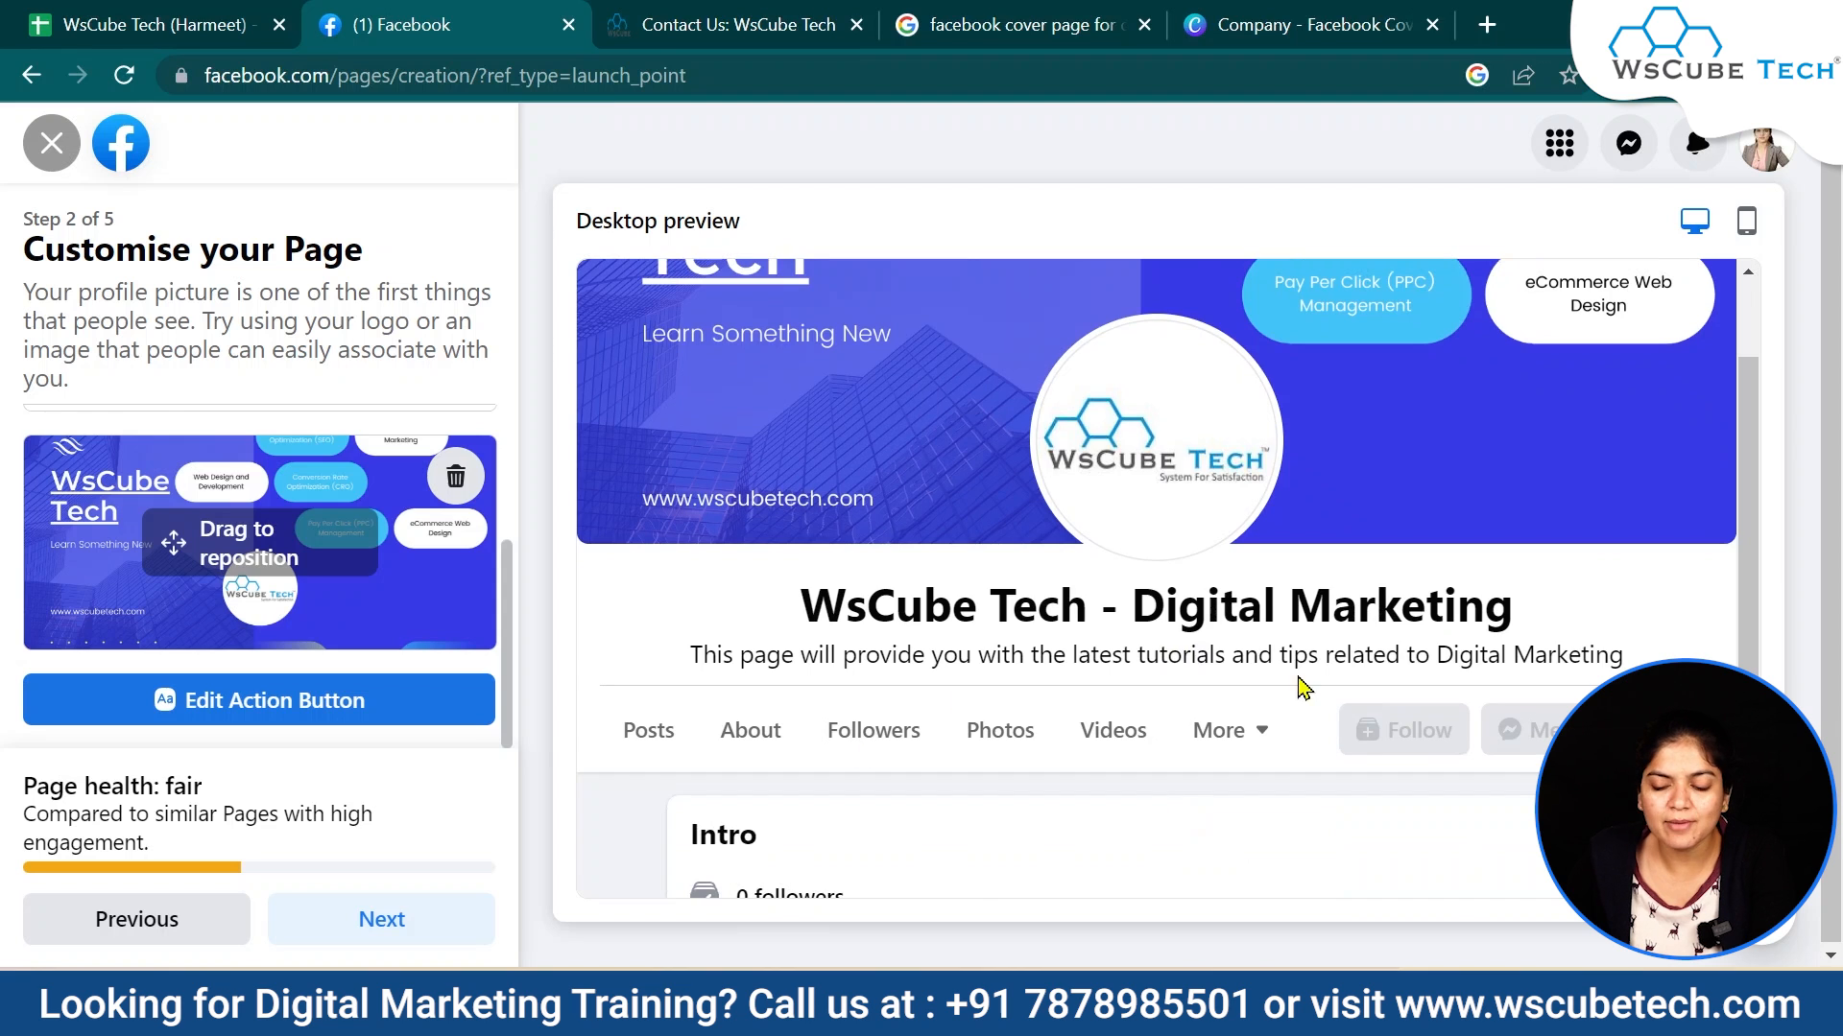
left_click(669, 21)
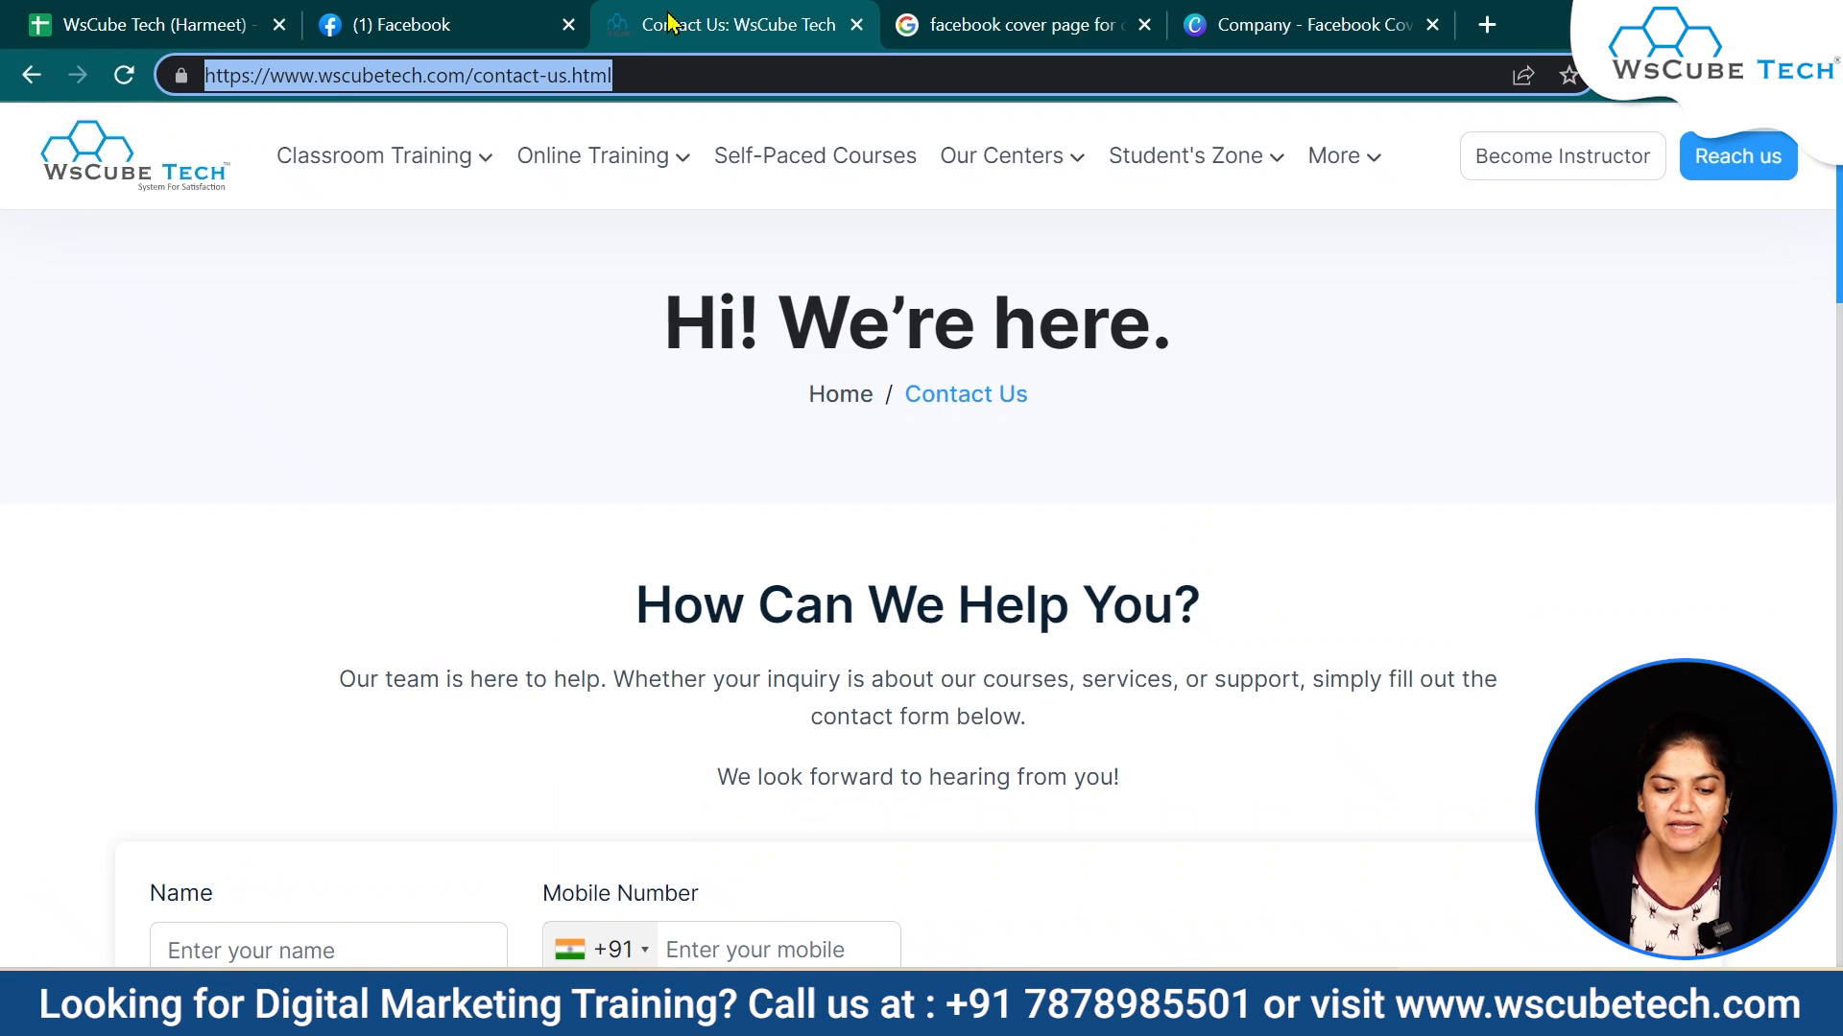
left_click(461, 24)
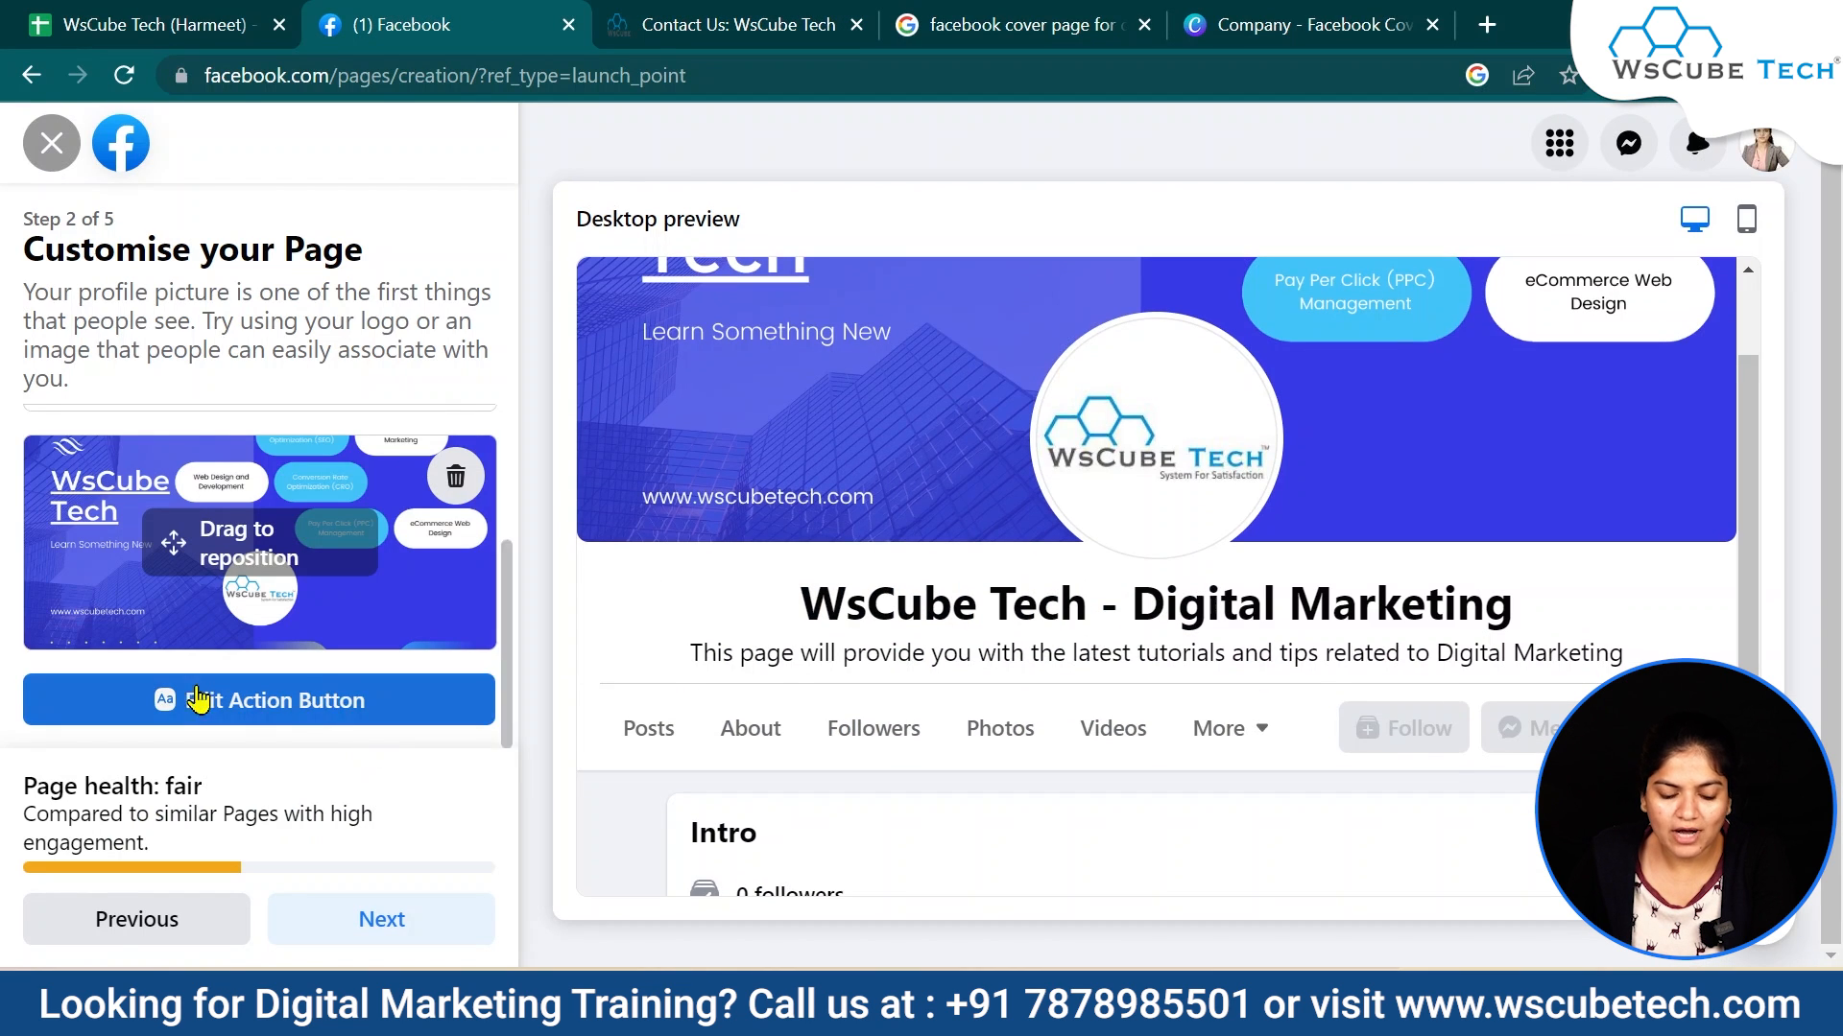
left_click(376, 917)
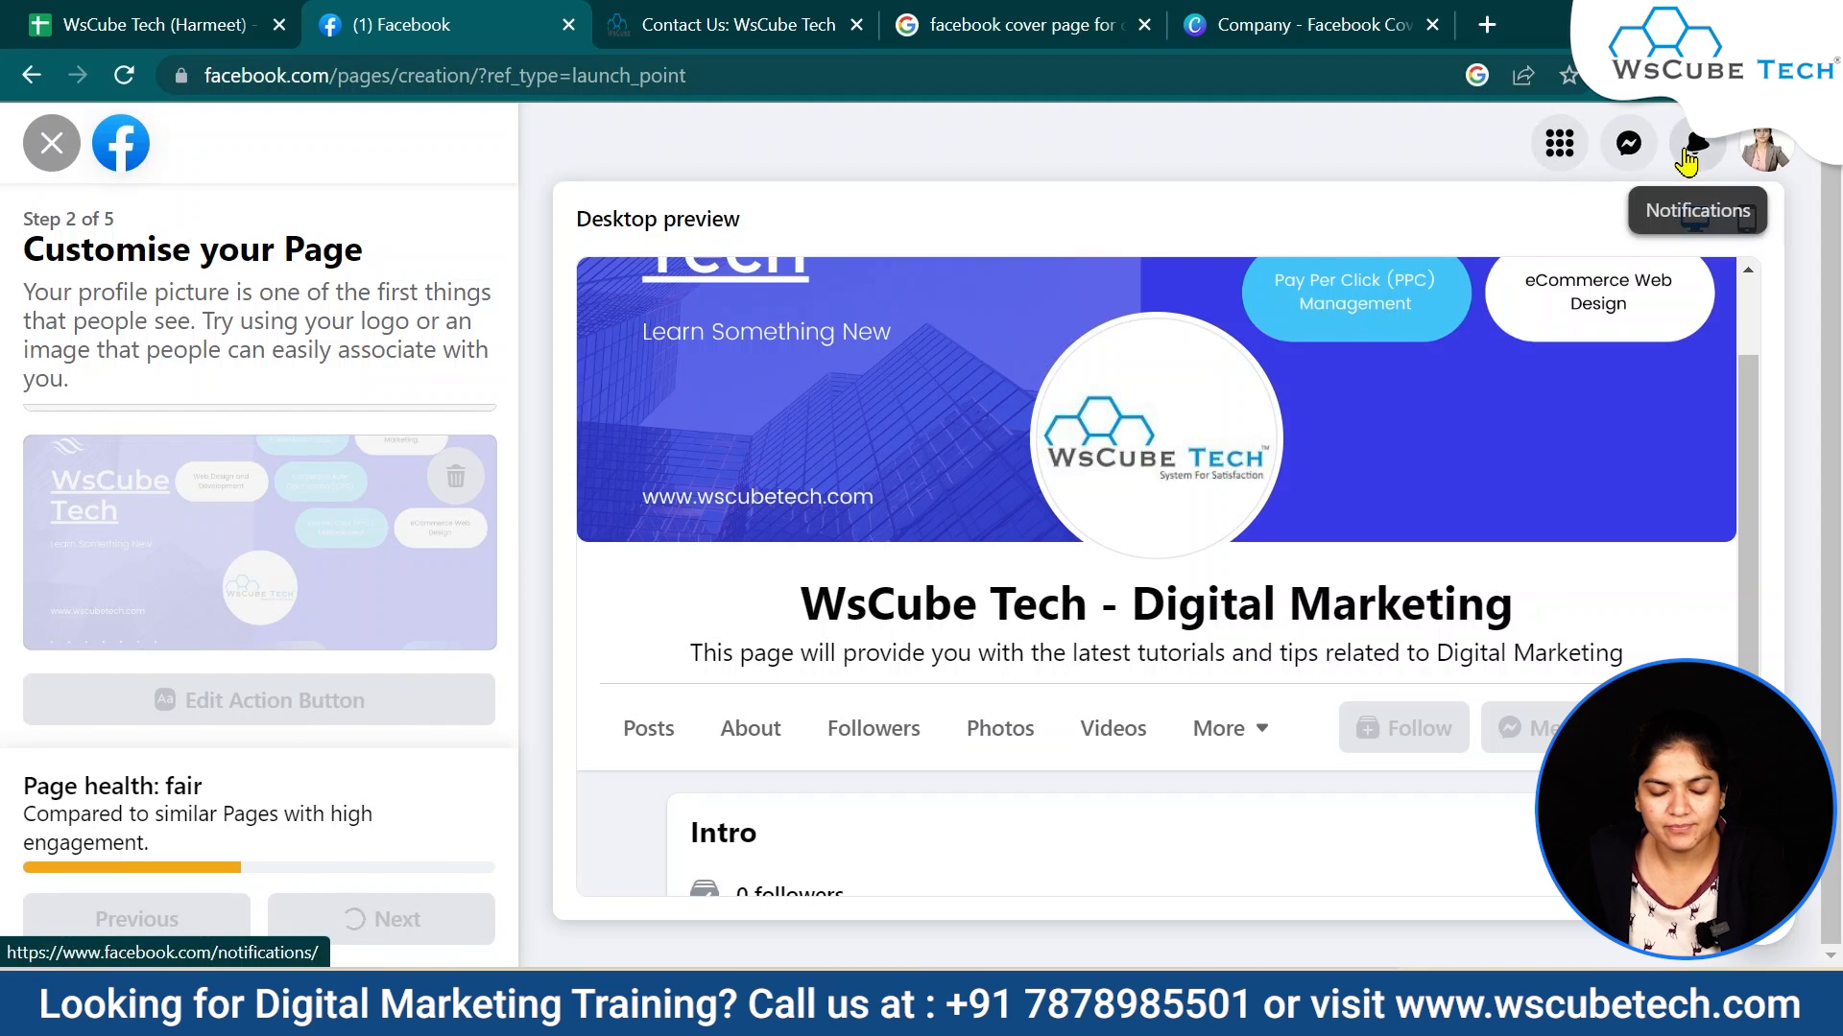
- Review the WhatsApp connection stage and the Page intro preview, and skip connecting WhatsApp without entering a phone number
left_click_drag(108, 294, 7, 249)
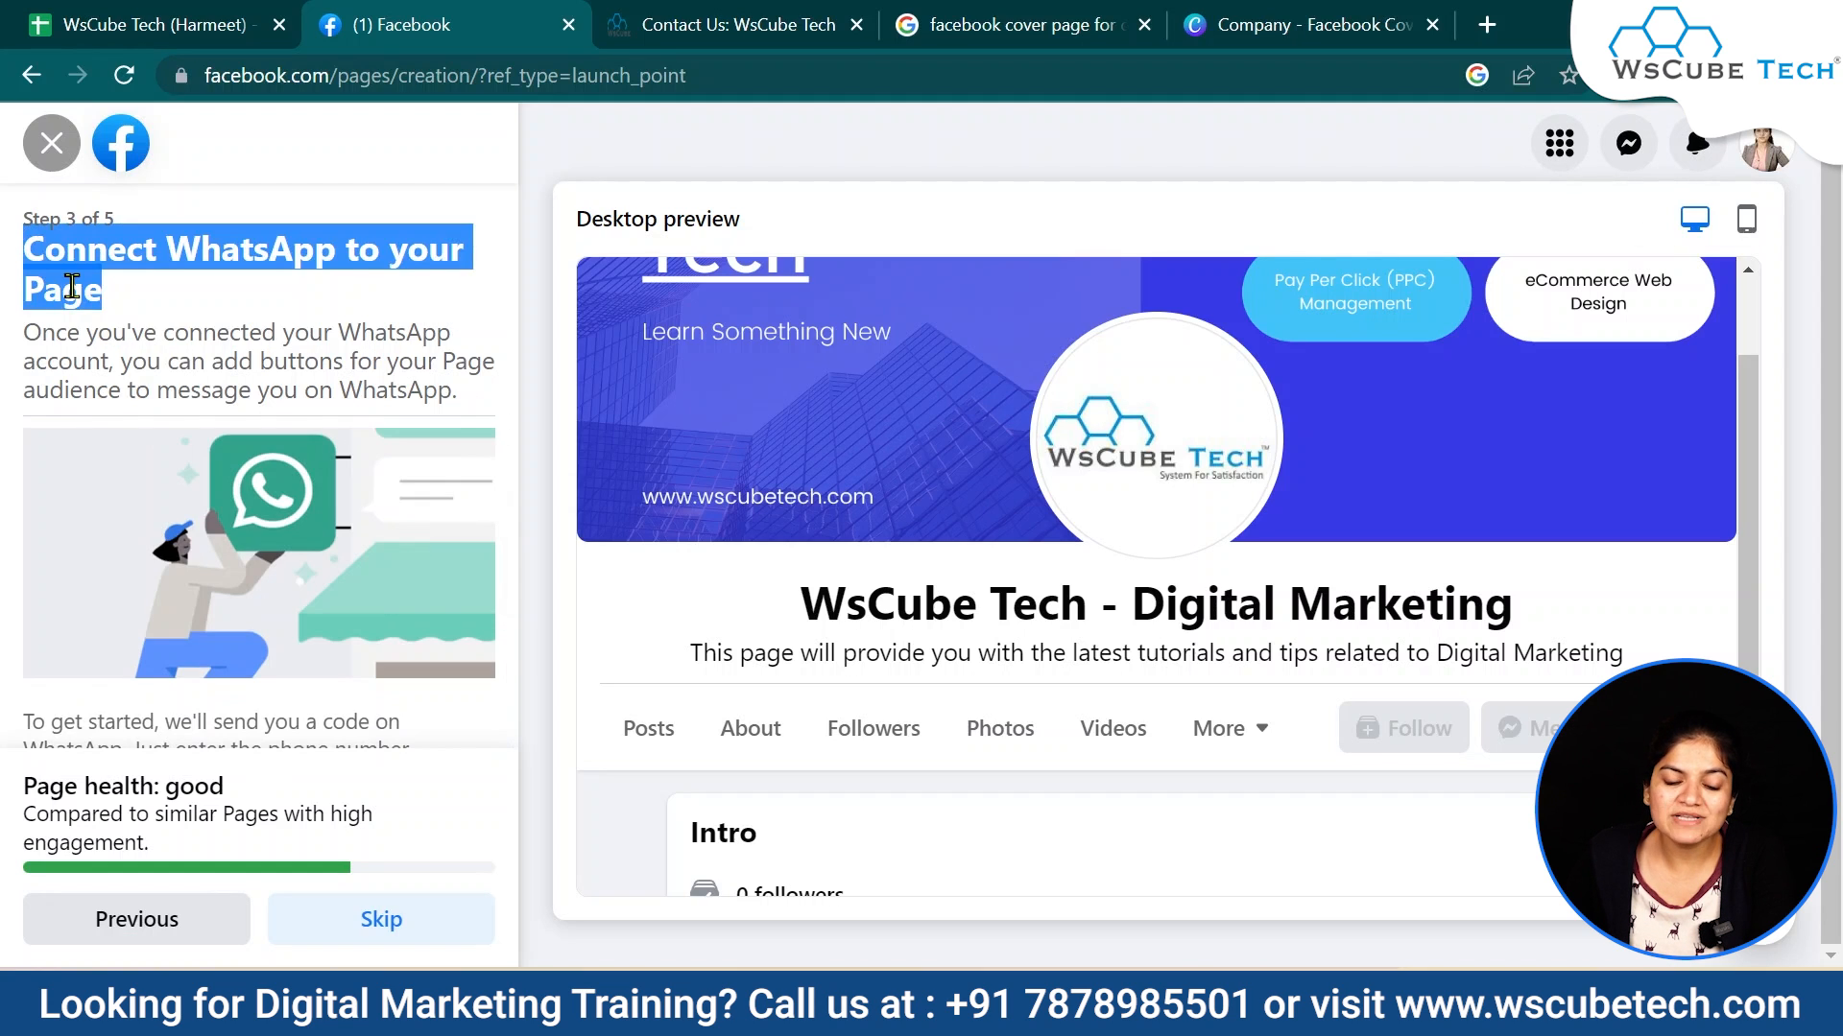
left_click(72, 286)
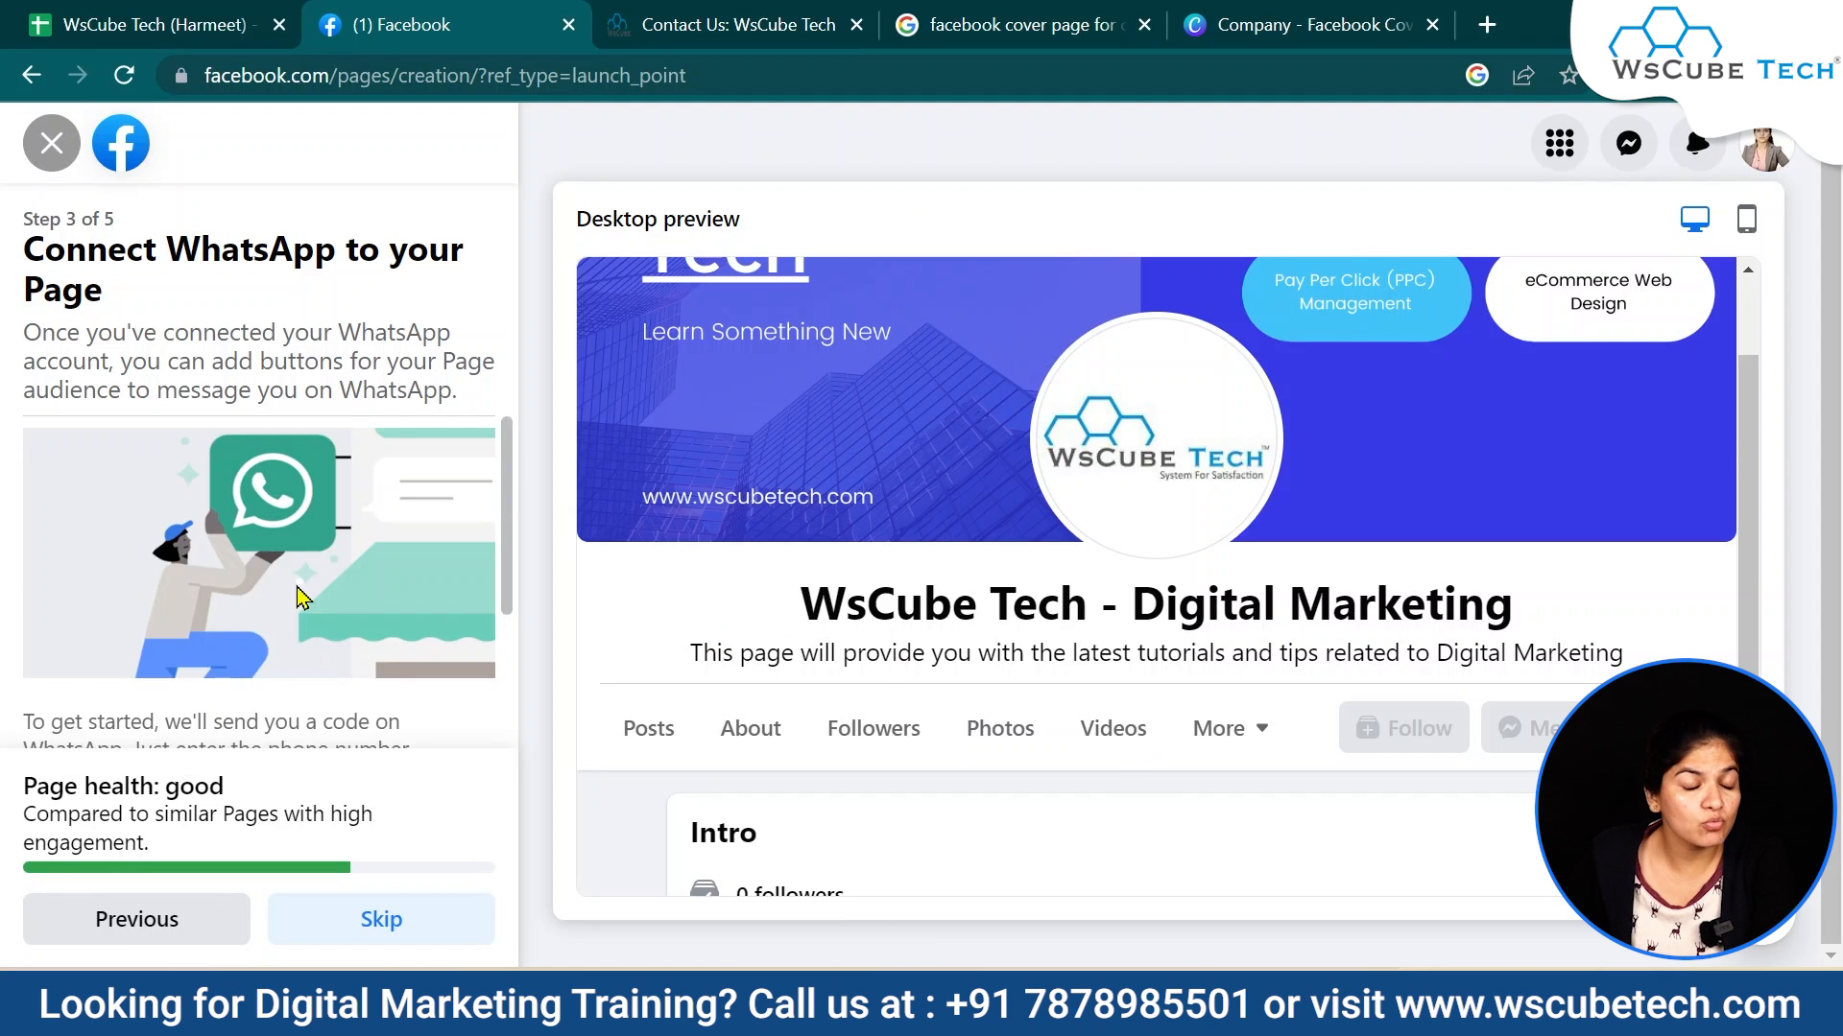
scroll(298, 597, "down", 2)
scroll(210, 662, "up", 2)
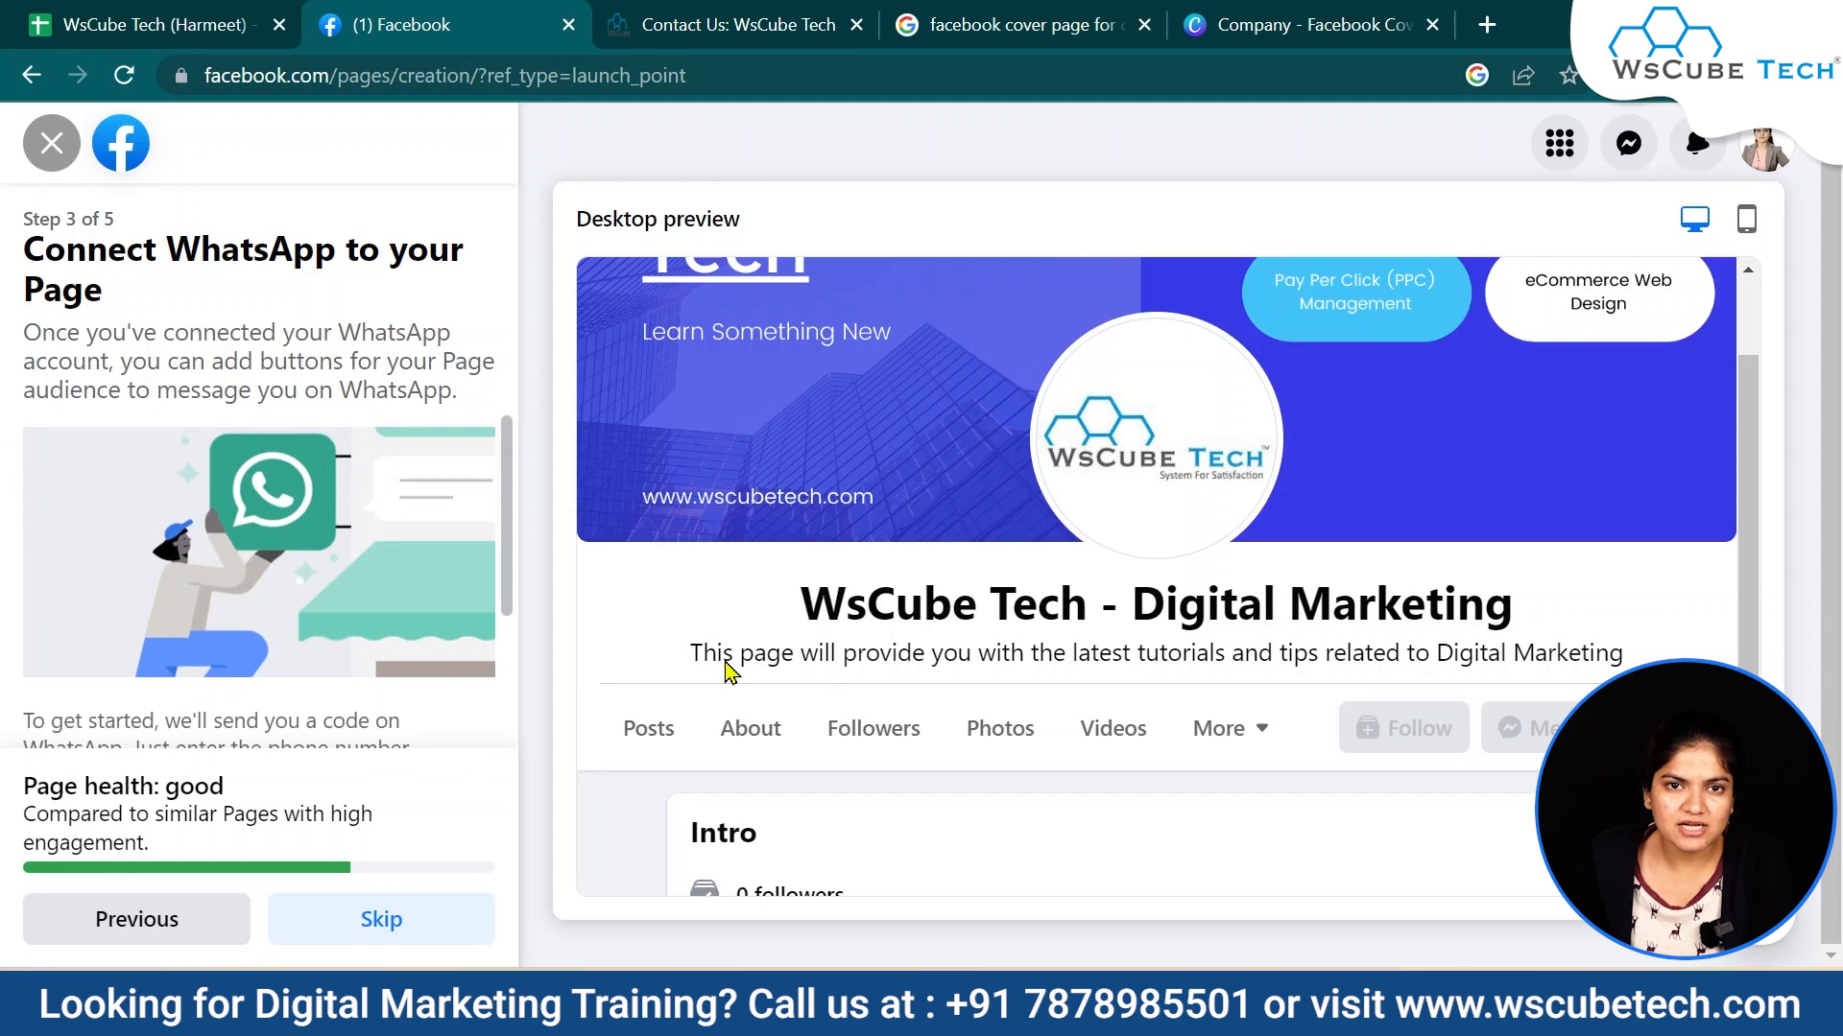
scroll(727, 672, "down", 3)
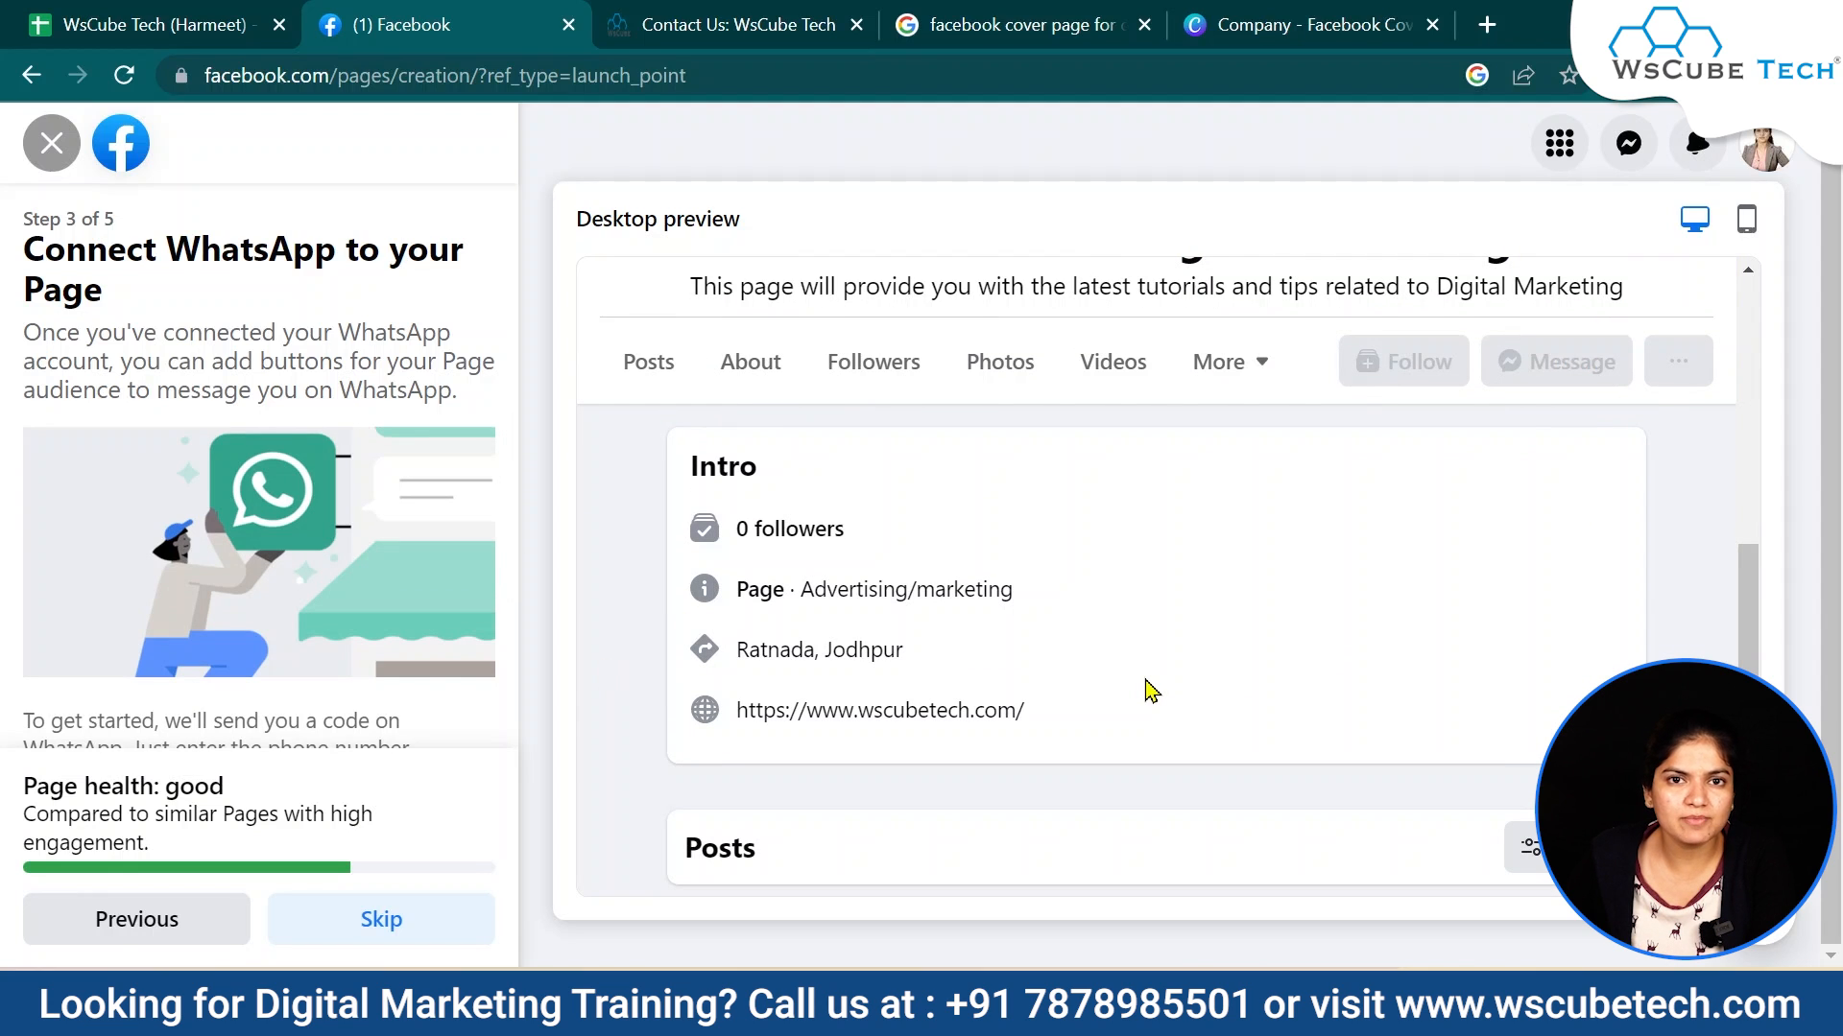
scroll(411, 678, "down", 2)
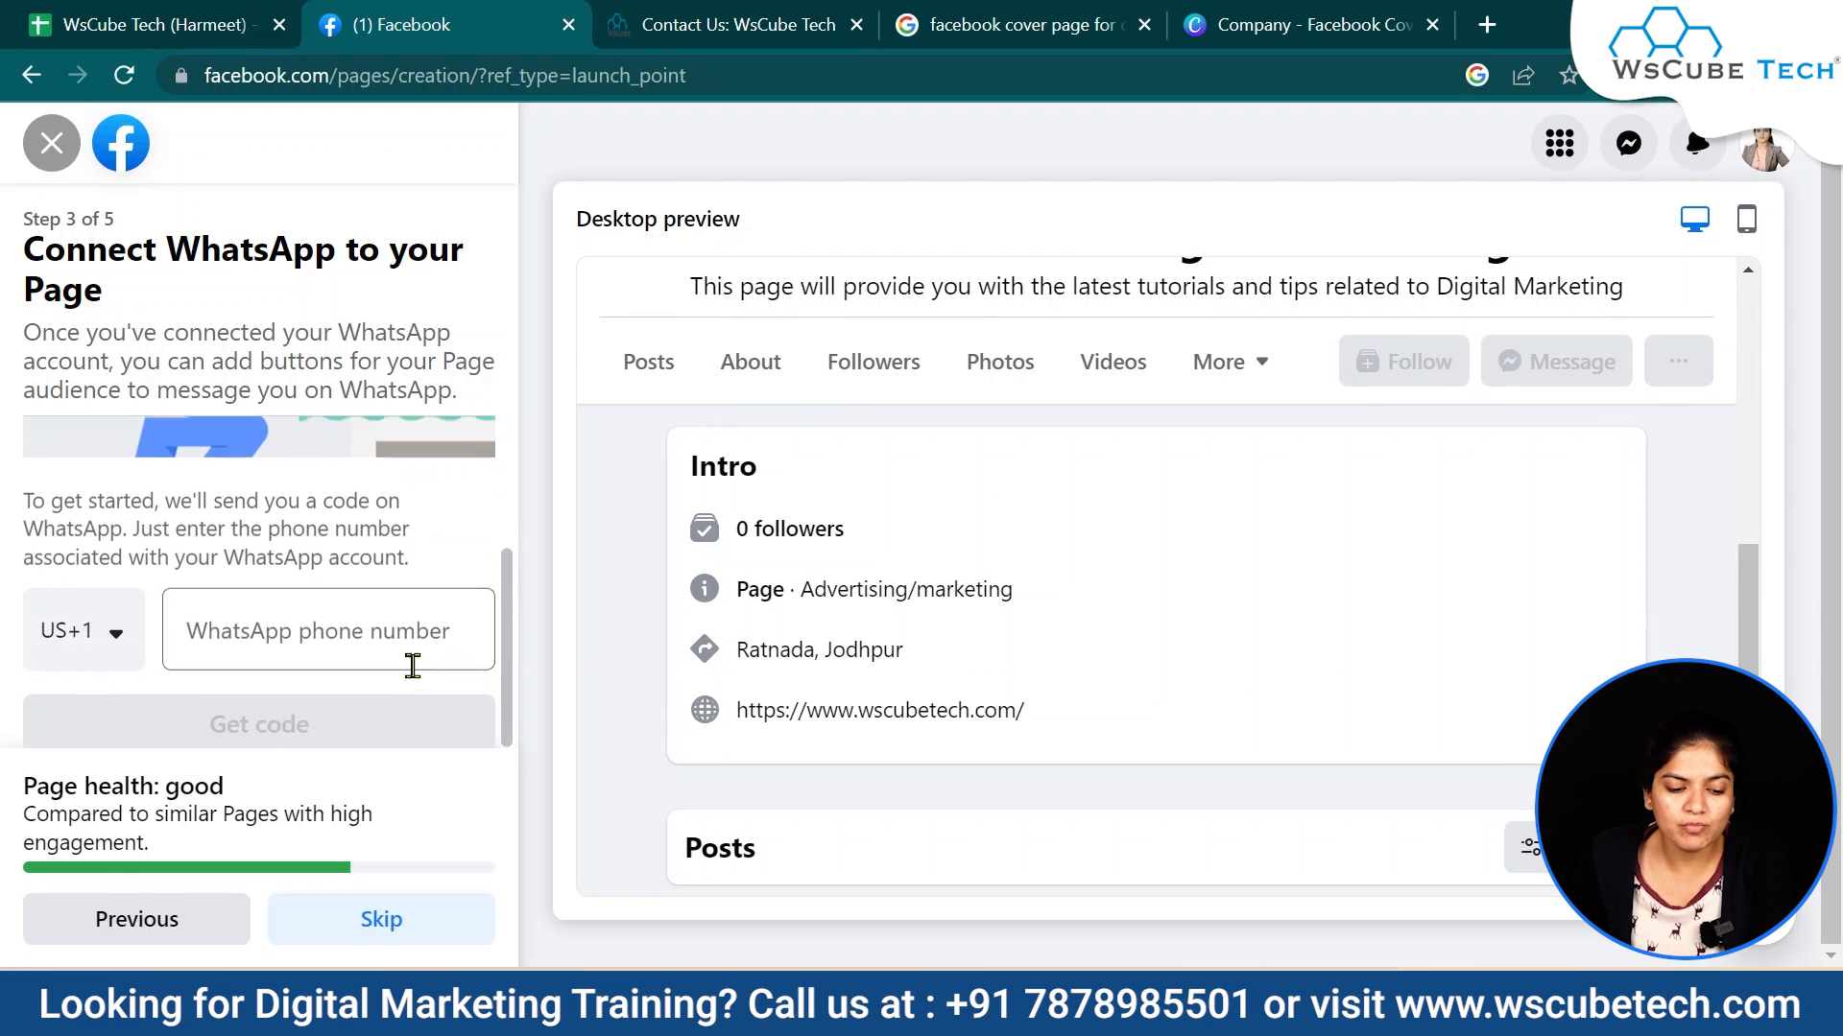
left_click(295, 643)
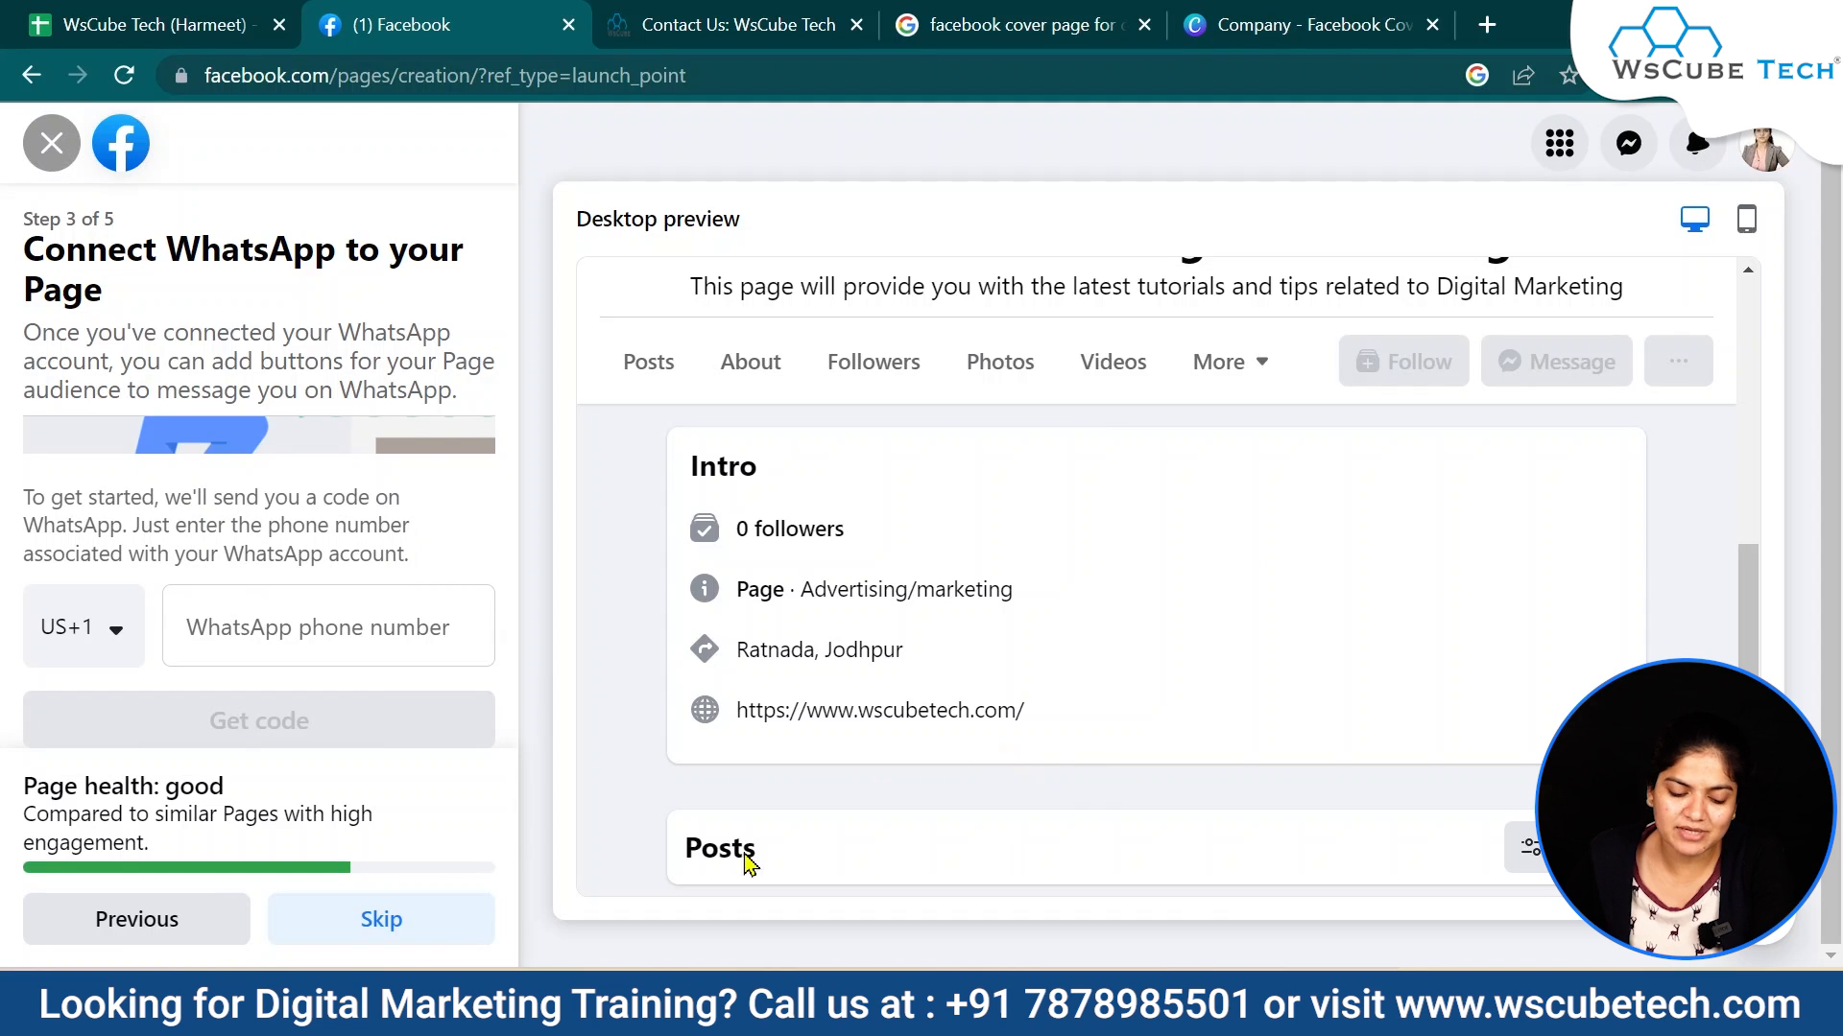
left_click(420, 948)
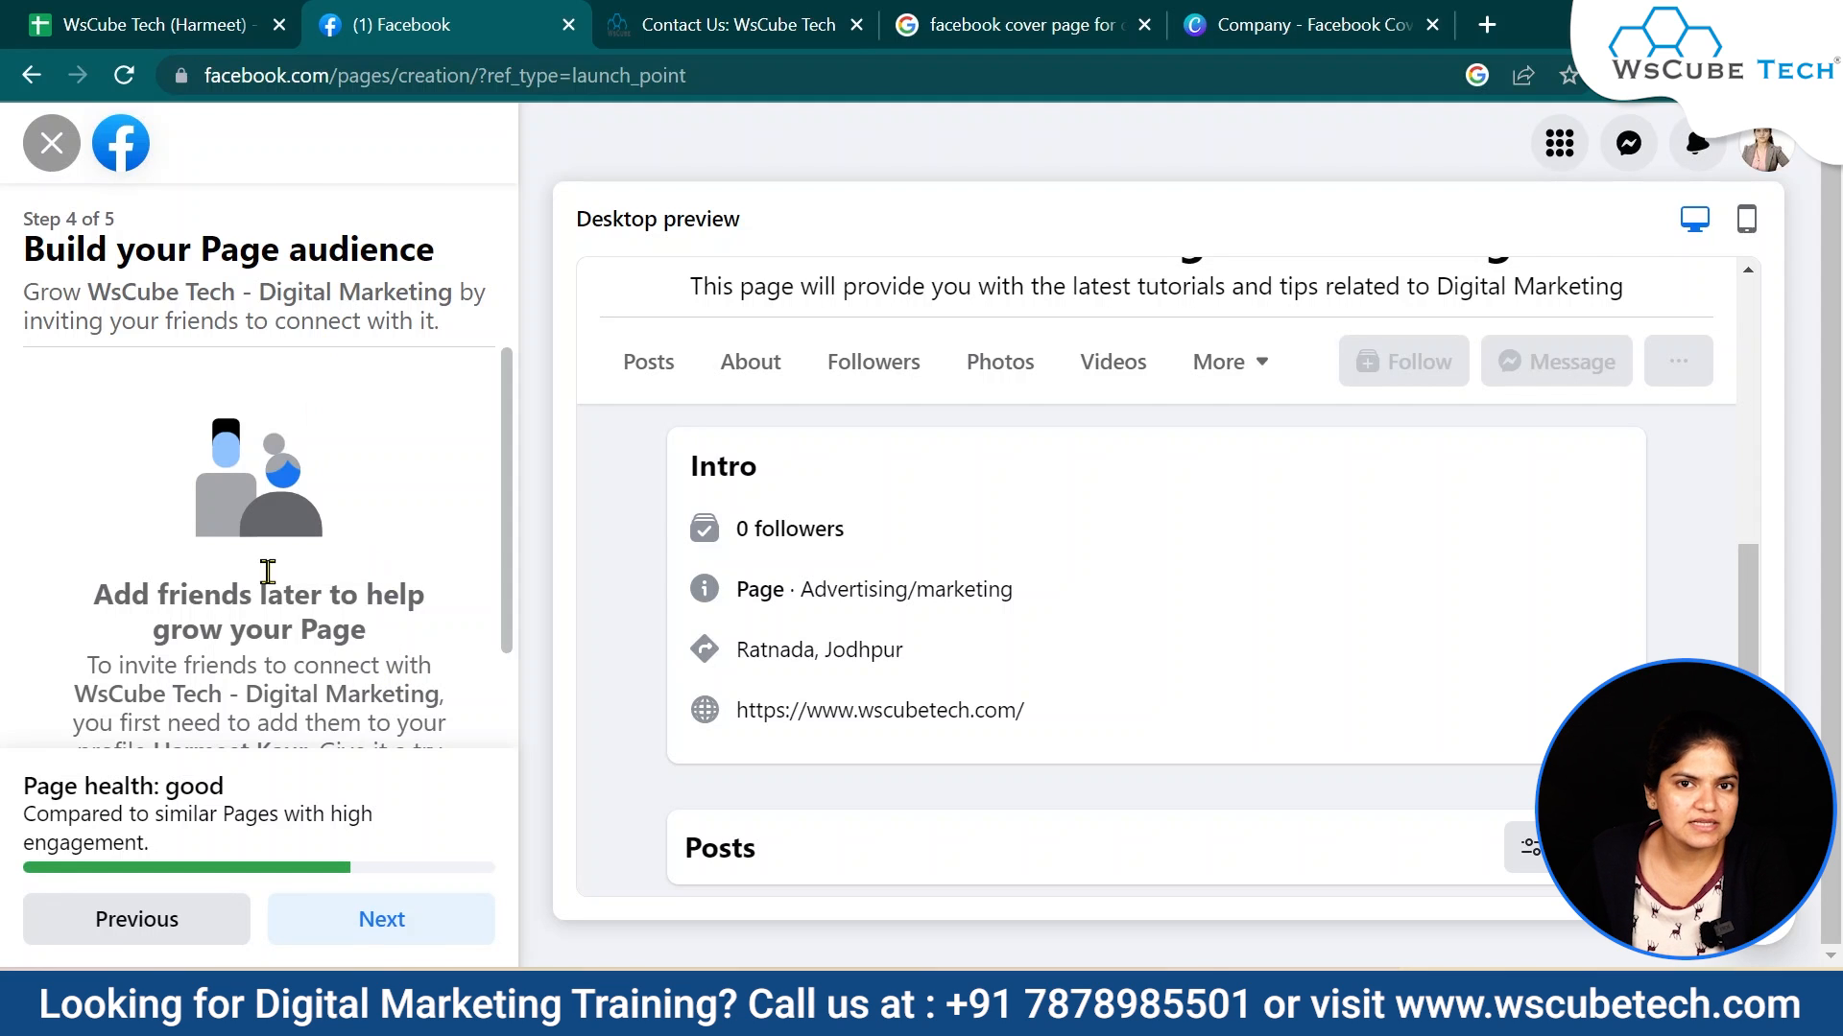
- Continue past the audience-building stage and finish the Page setup with Page notifications and marketing emails left on
scroll(300, 479, "down", 2)
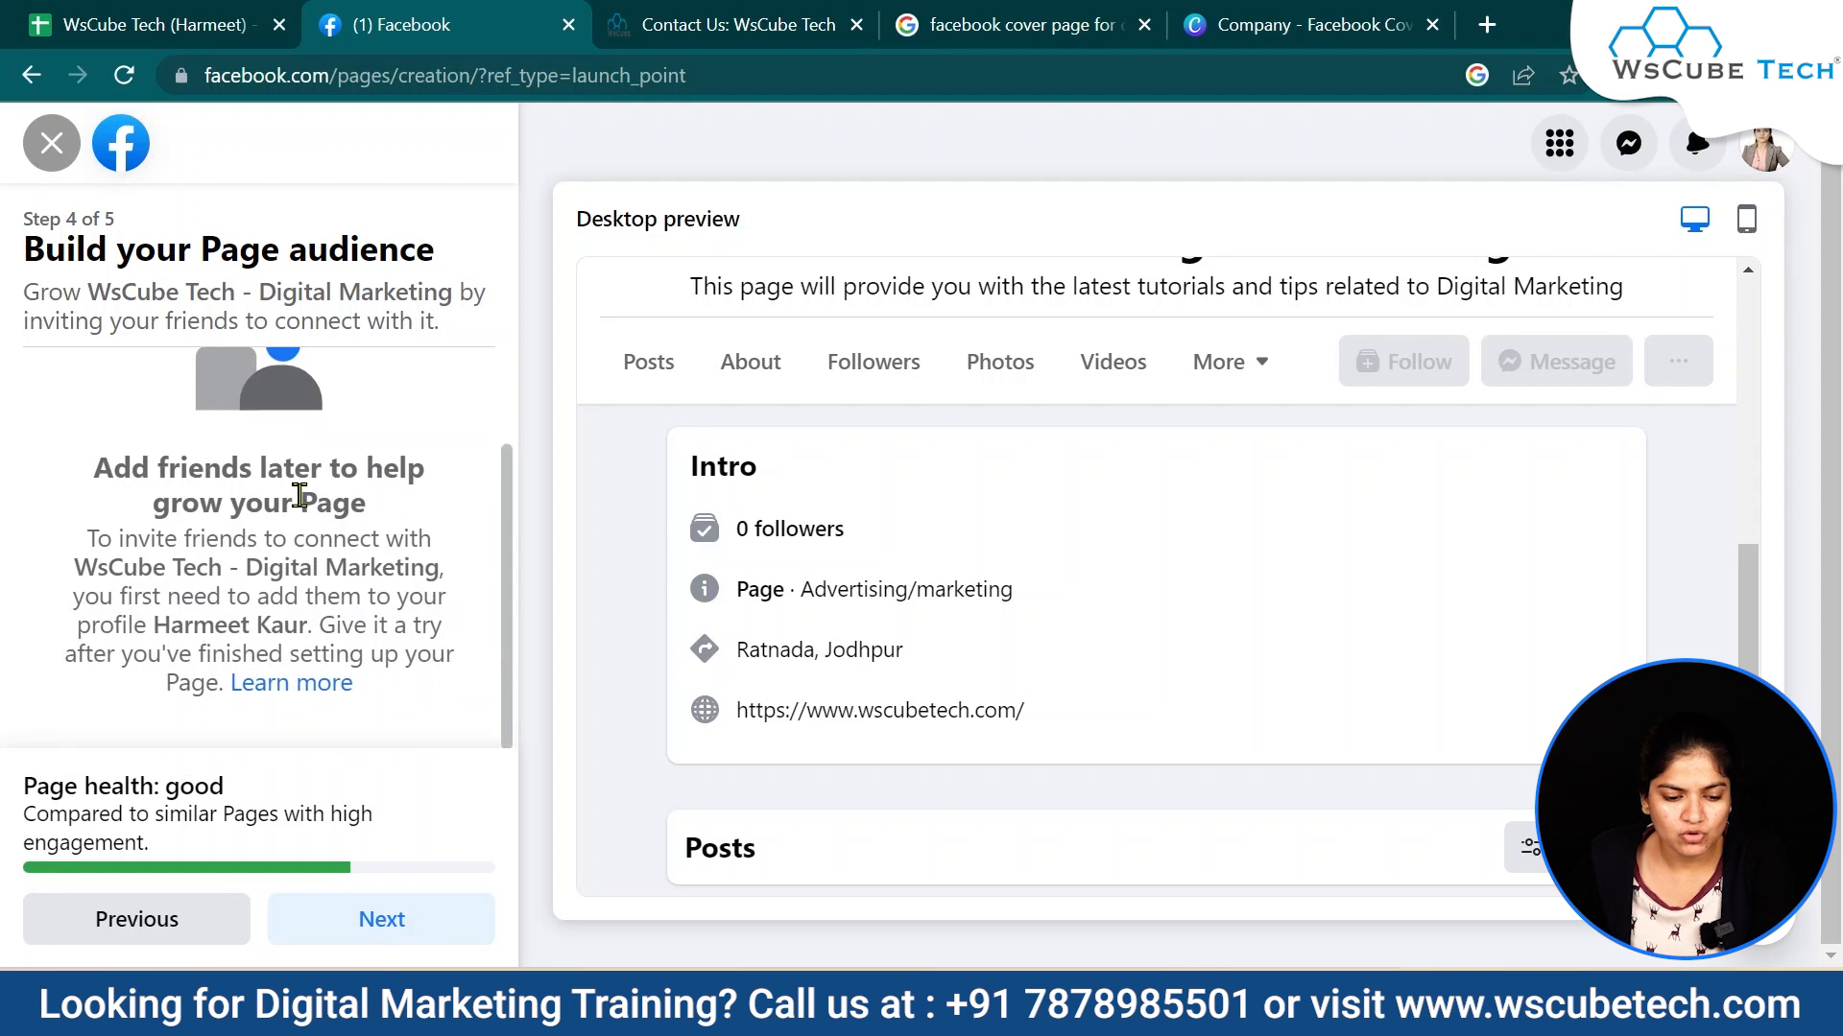
scroll(302, 490, "up", 2)
left_click(382, 933)
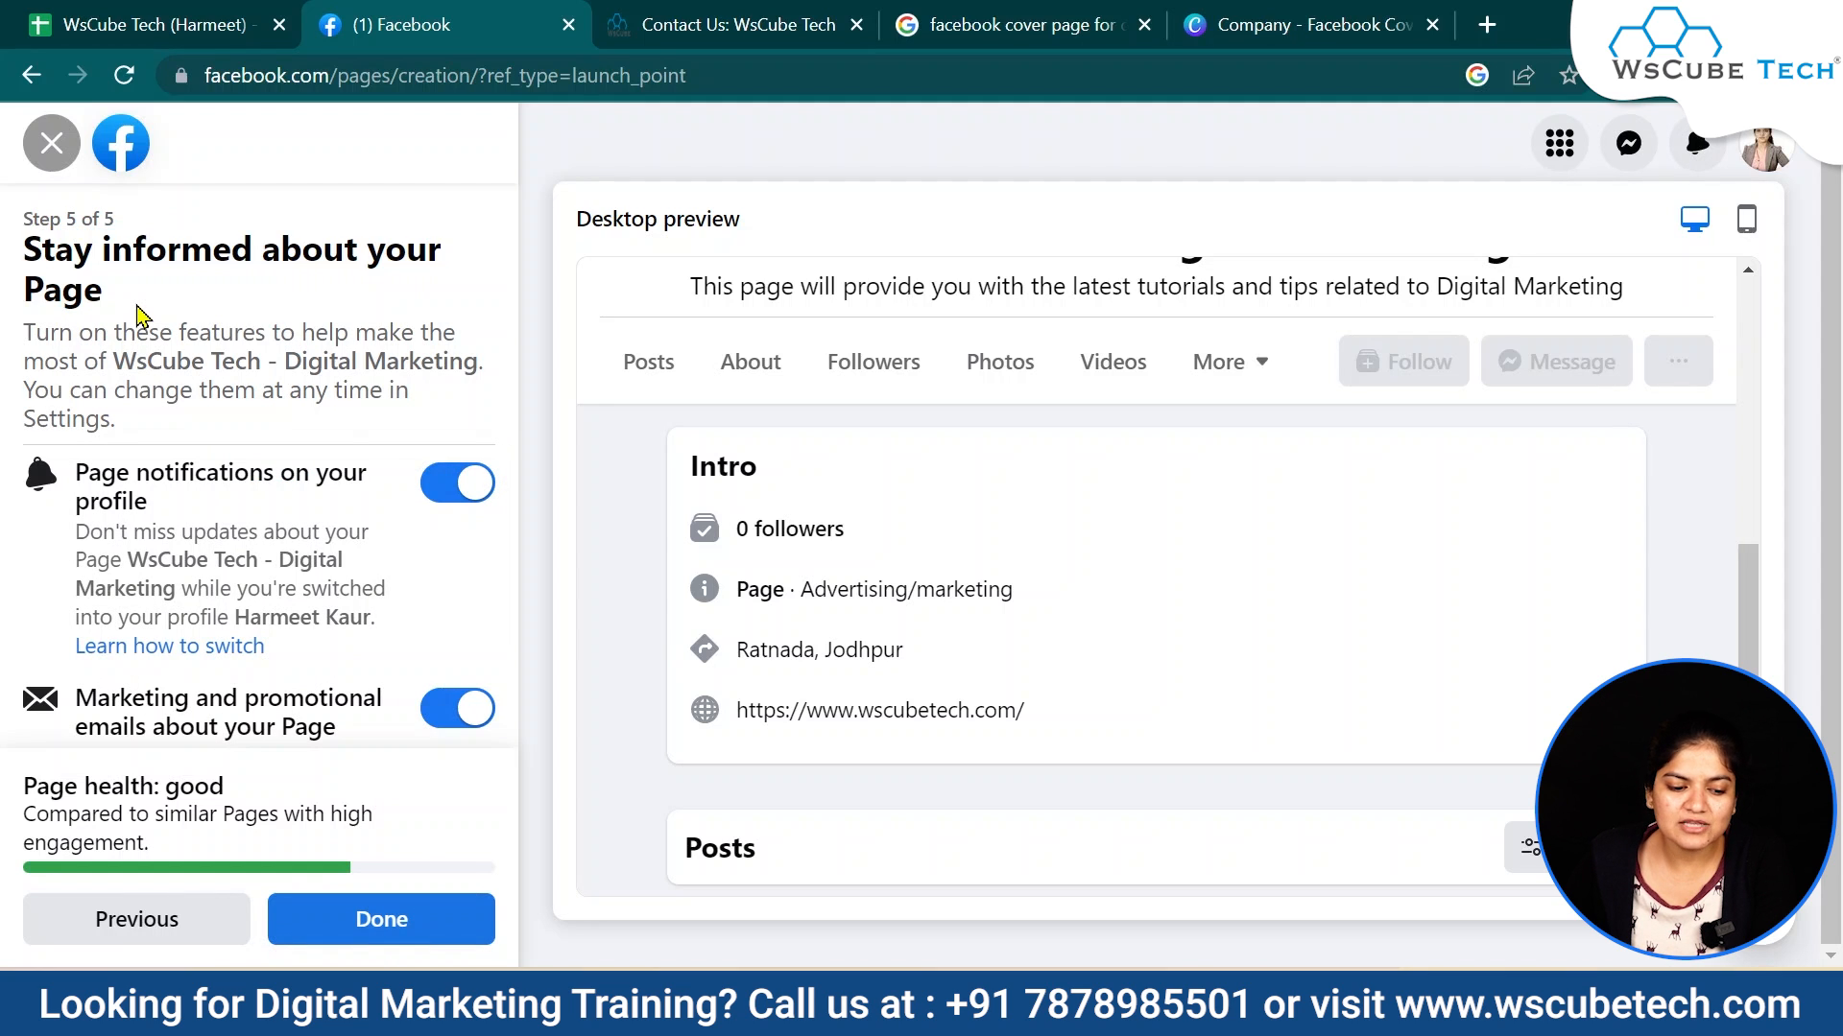
scroll(310, 543, "down", 2)
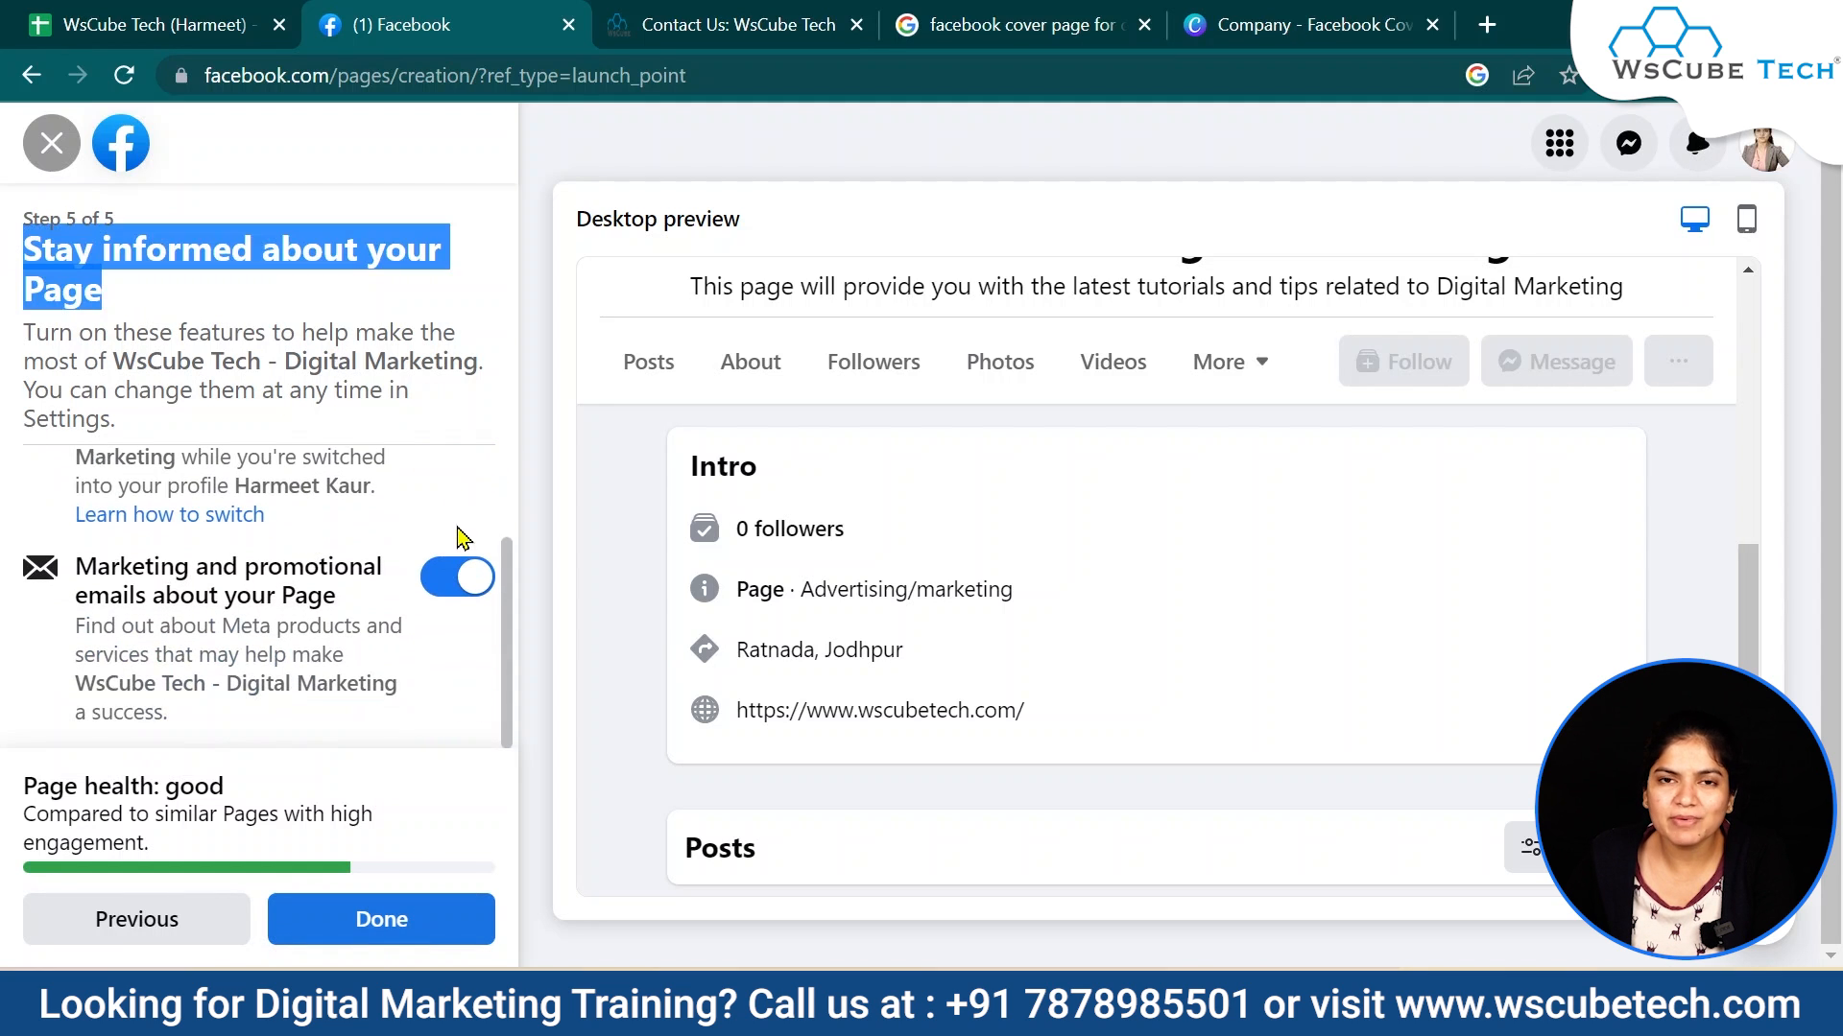
scroll(457, 537, "up", 2)
left_click(398, 921)
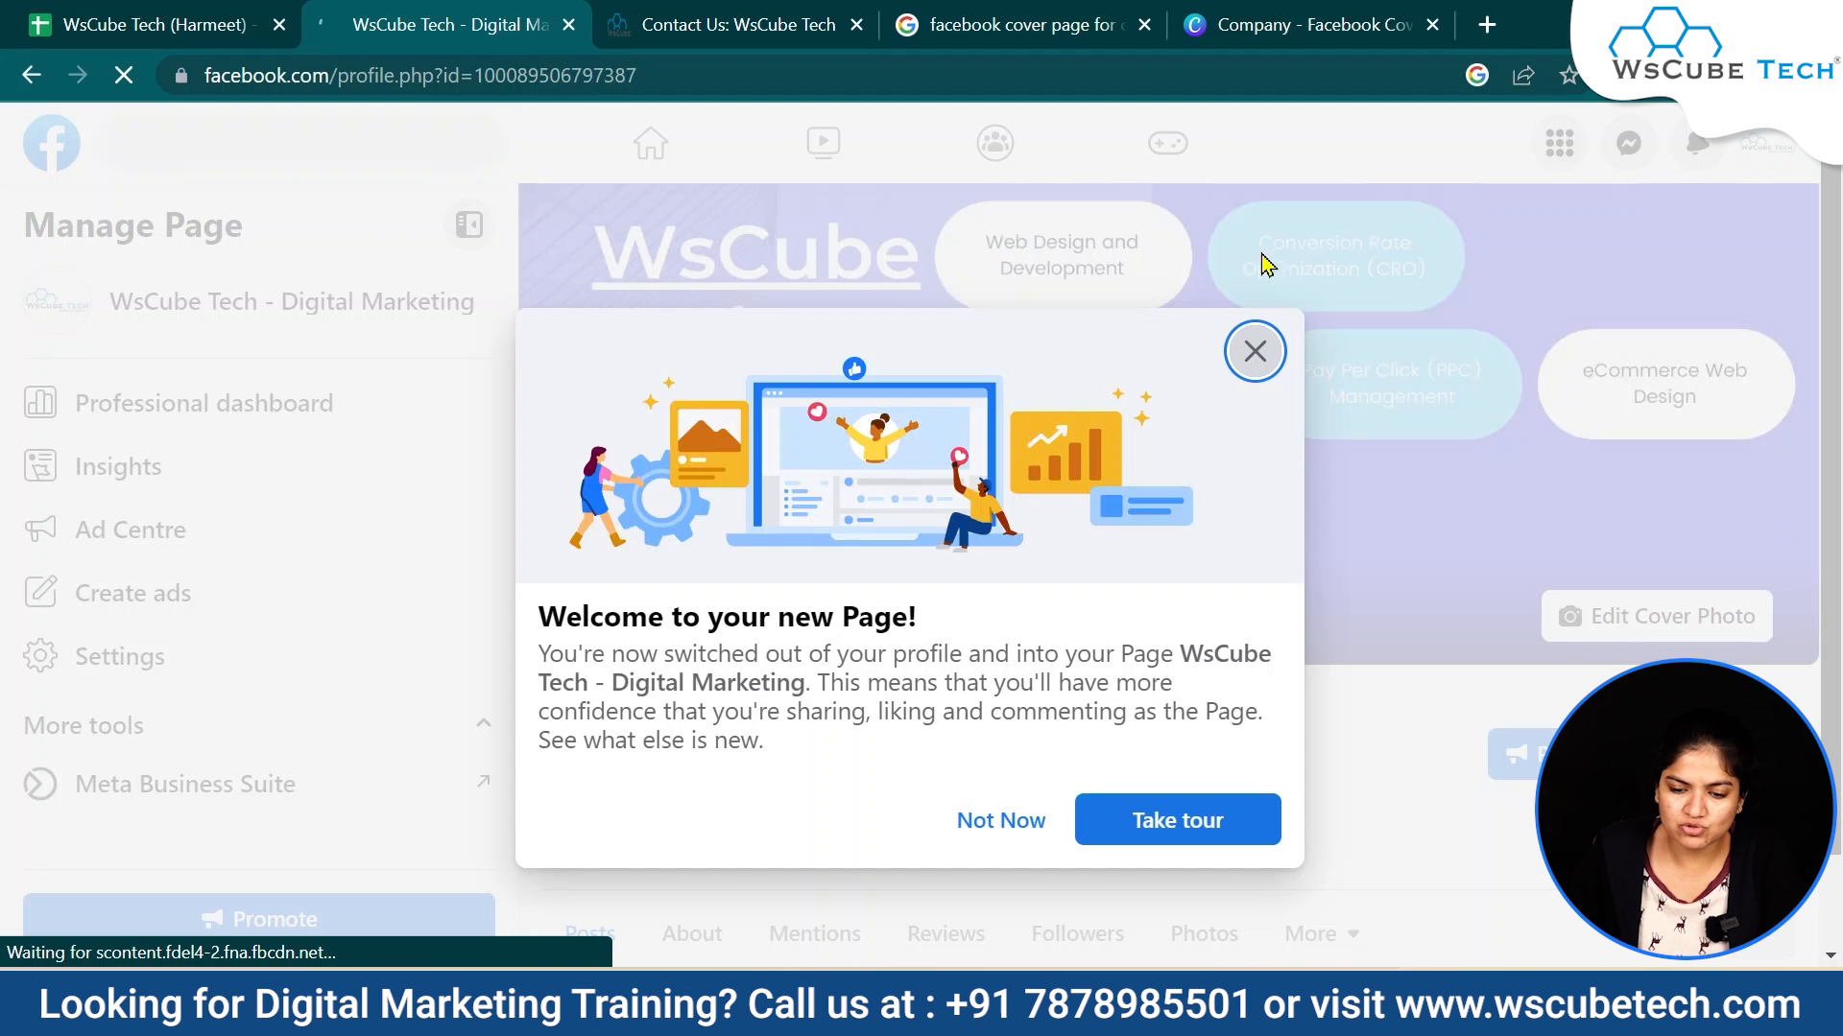
- Dismiss the welcome tour and look through the new Page's About, Mentions and Reviews sections and its additional sections
left_click(1254, 352)
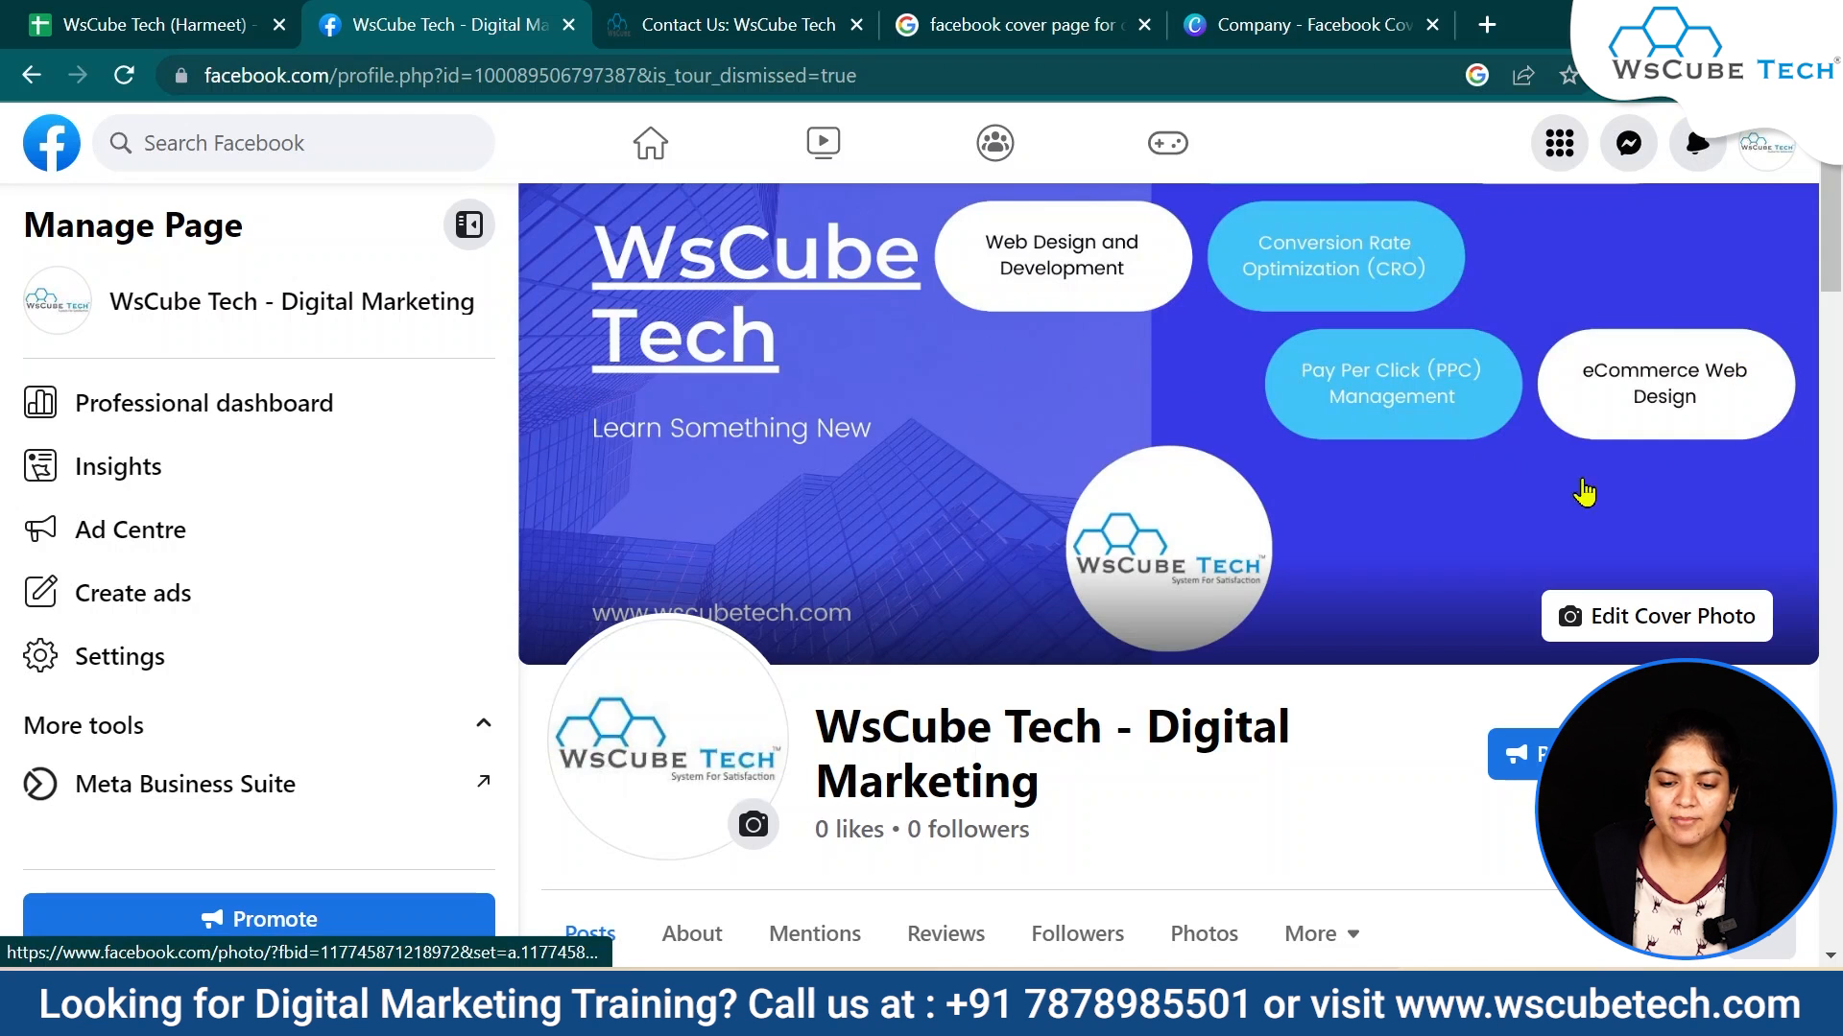
scroll(1271, 705, "down", 4)
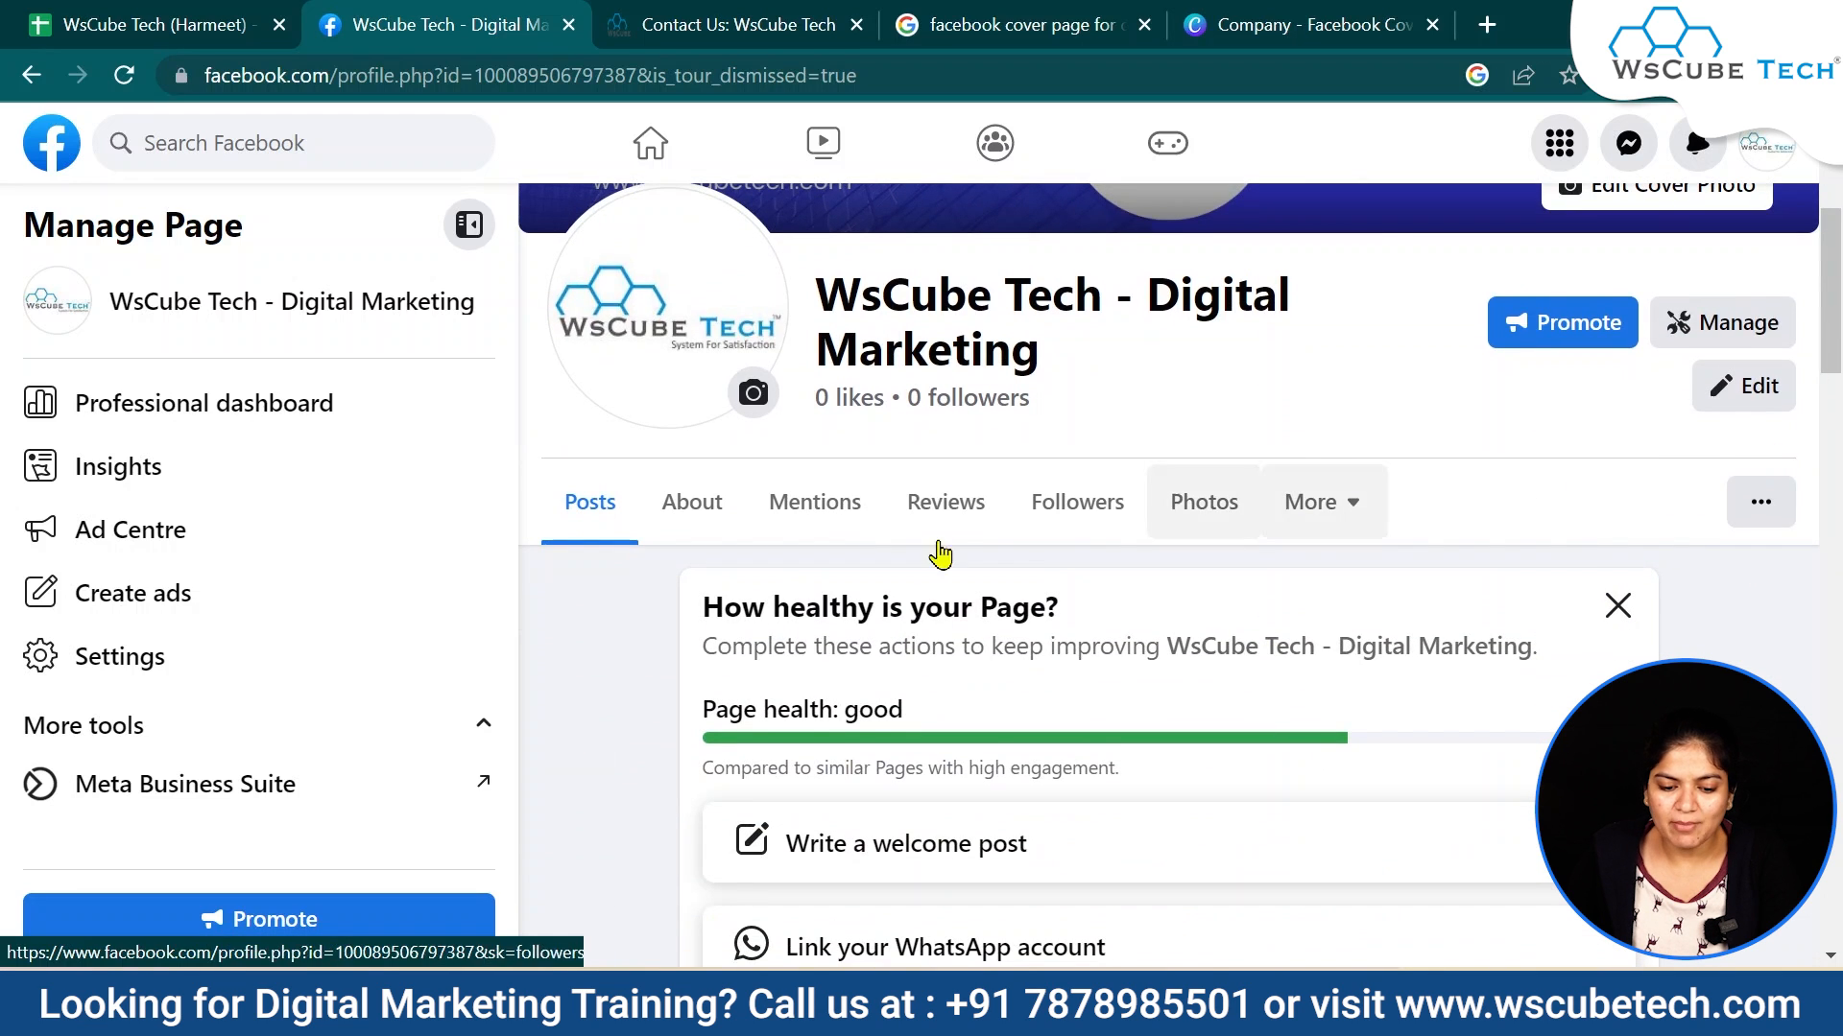
scroll(940, 595, "down", 1)
left_click(703, 401)
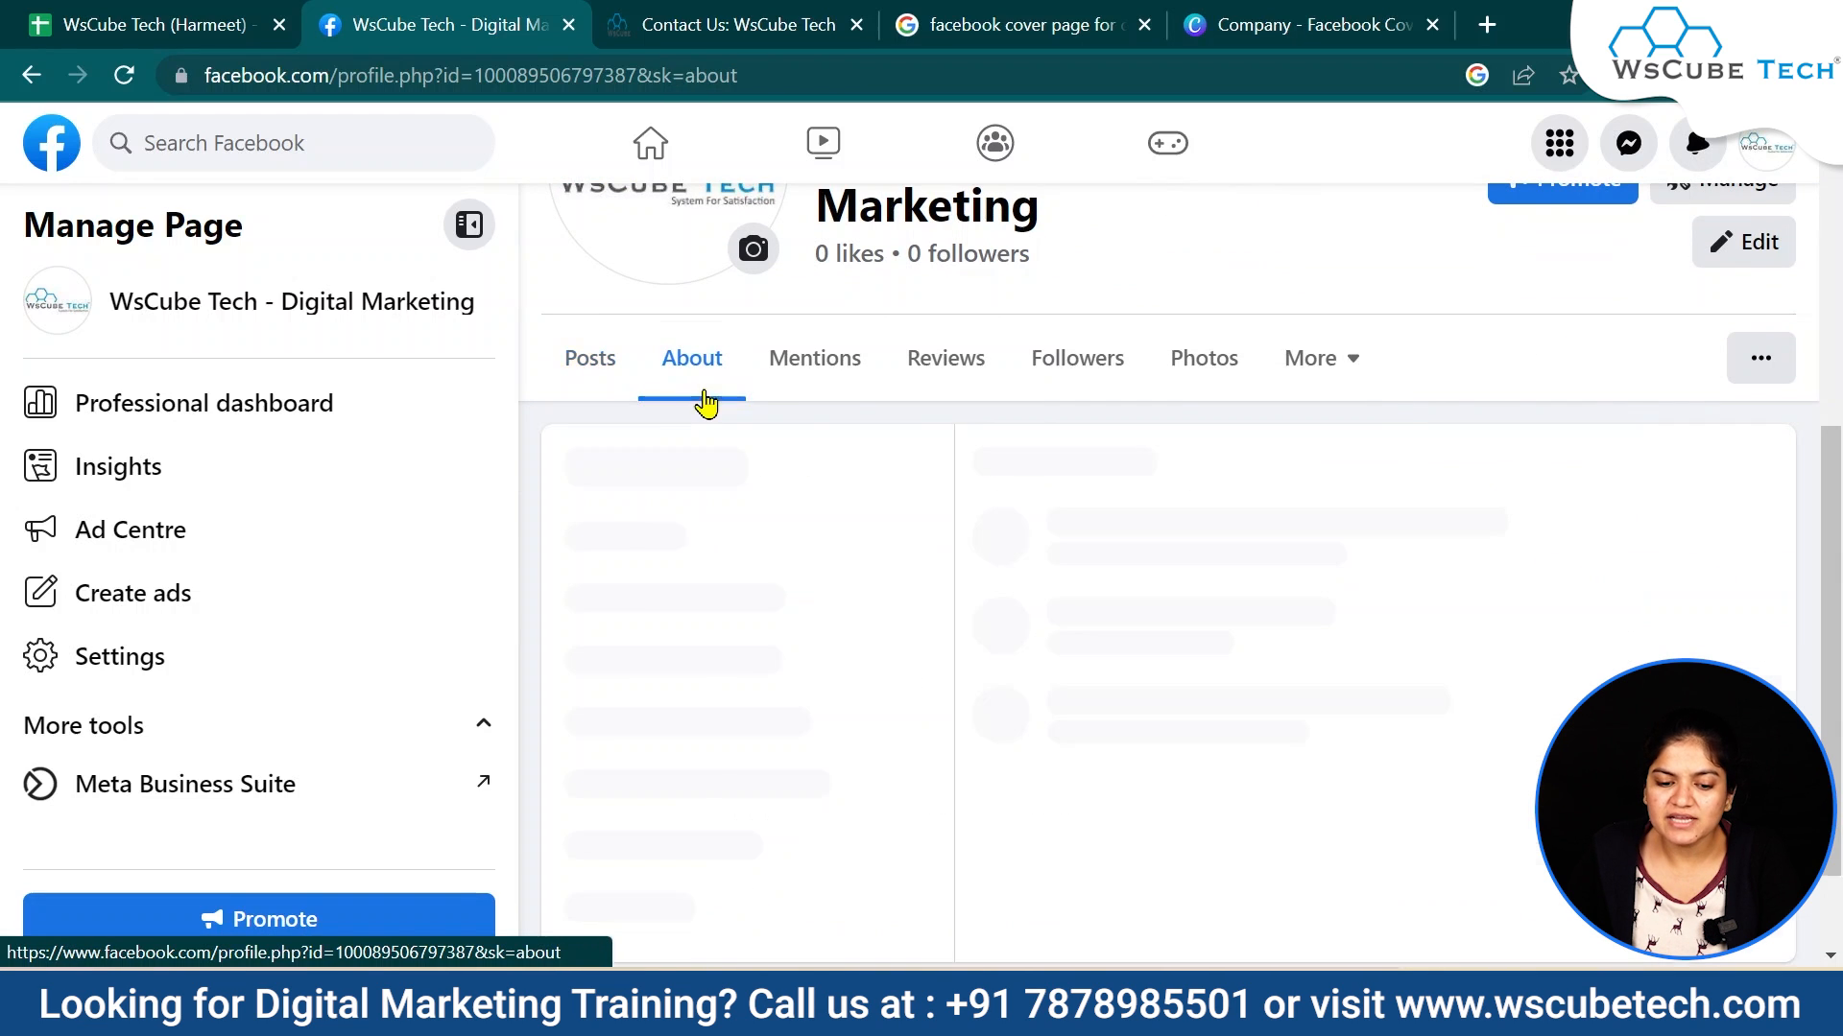
left_click(811, 363)
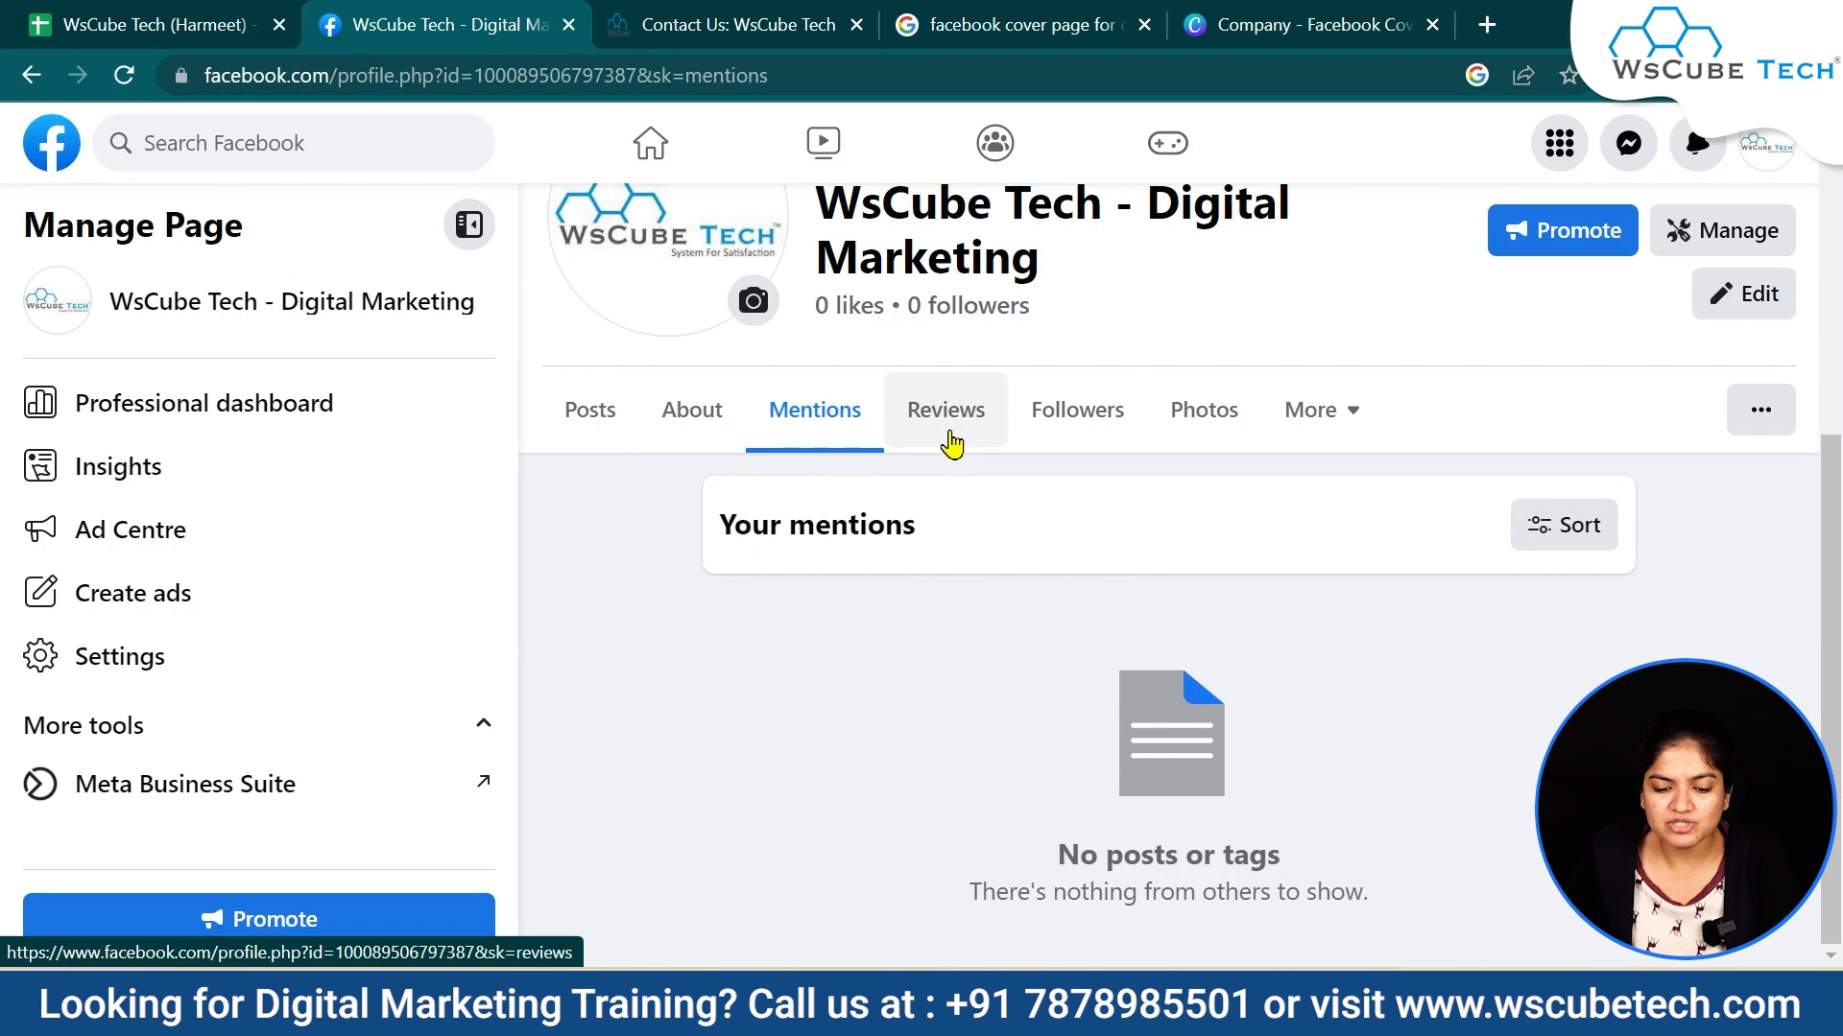
left_click(946, 434)
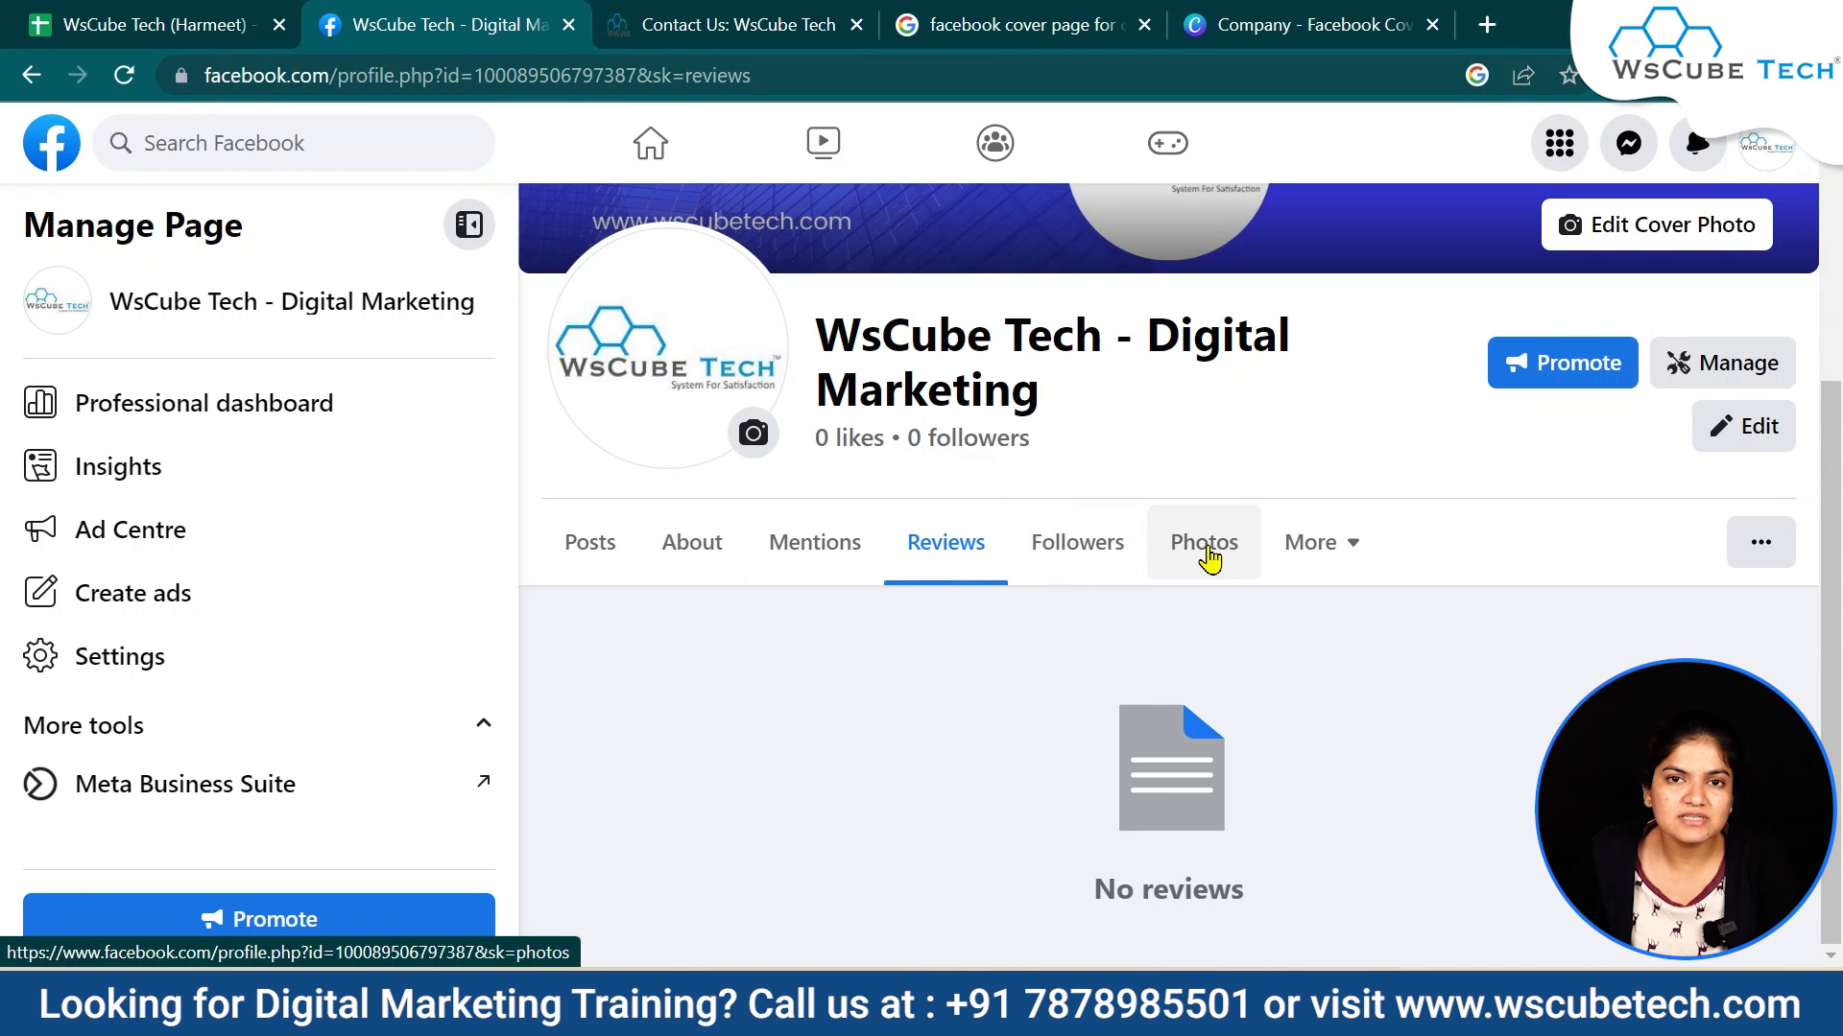
left_click(1320, 552)
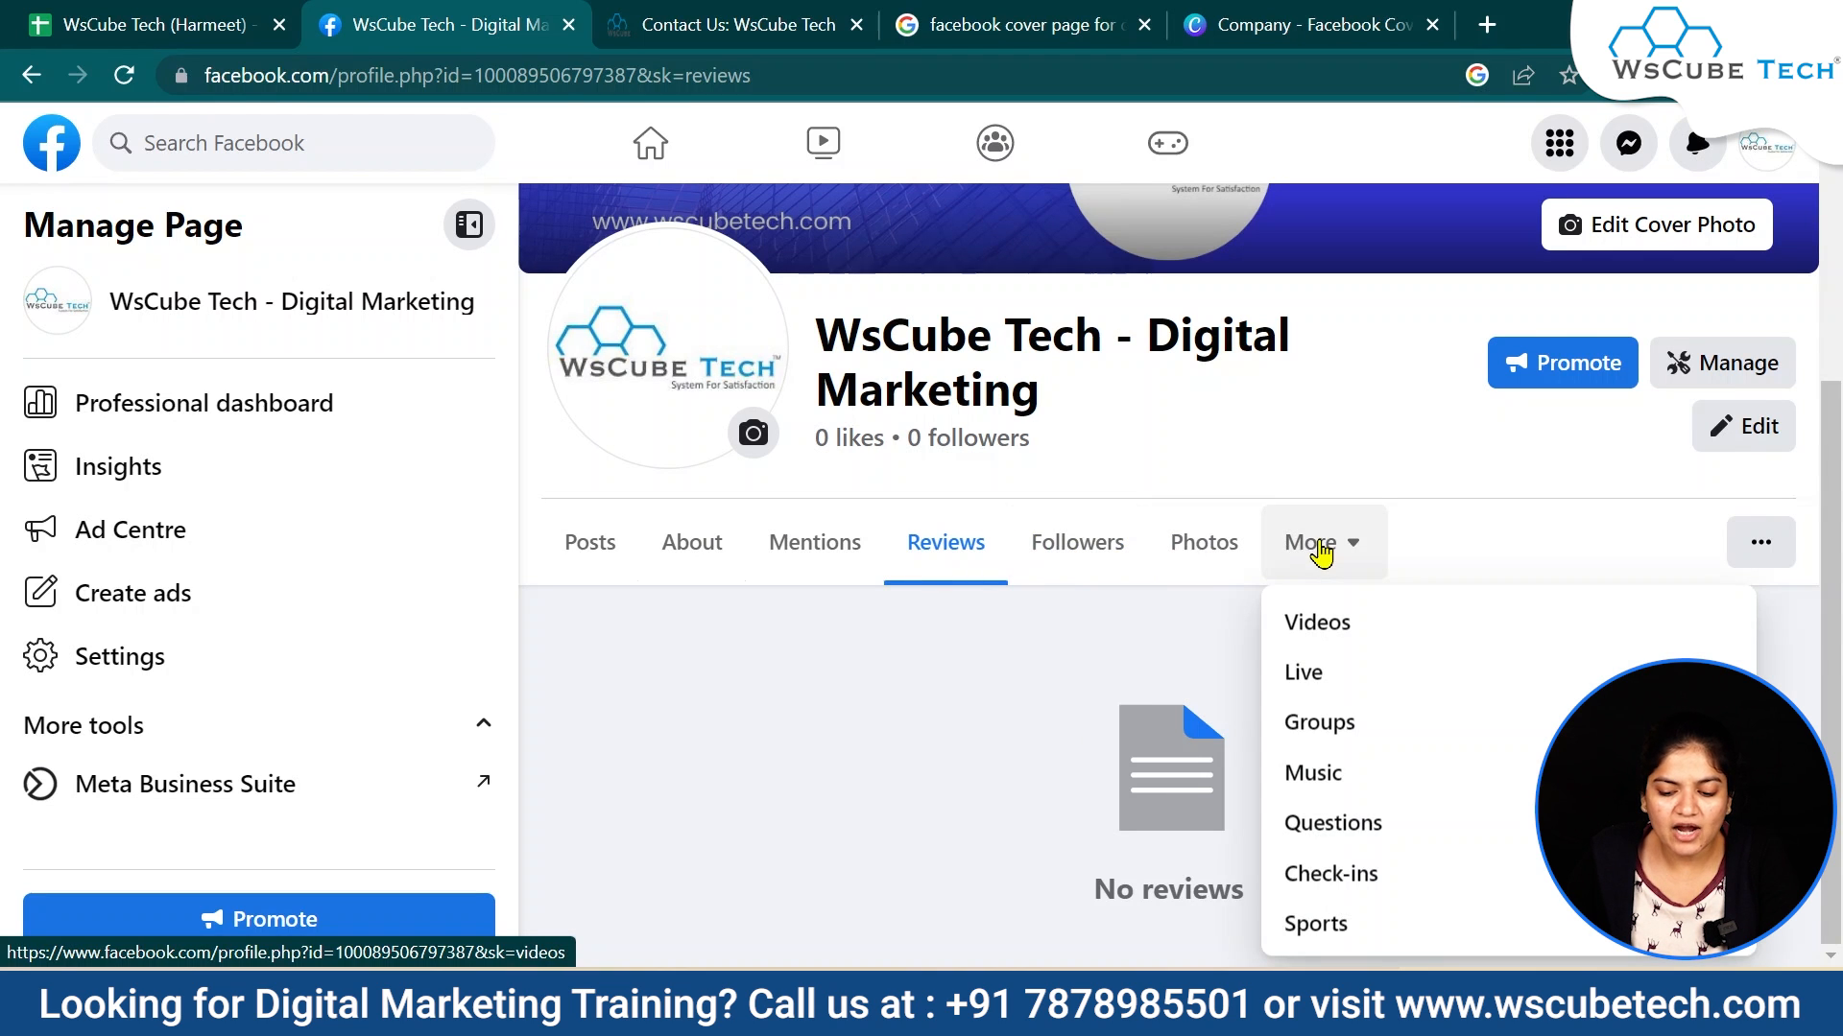
left_click(1075, 619)
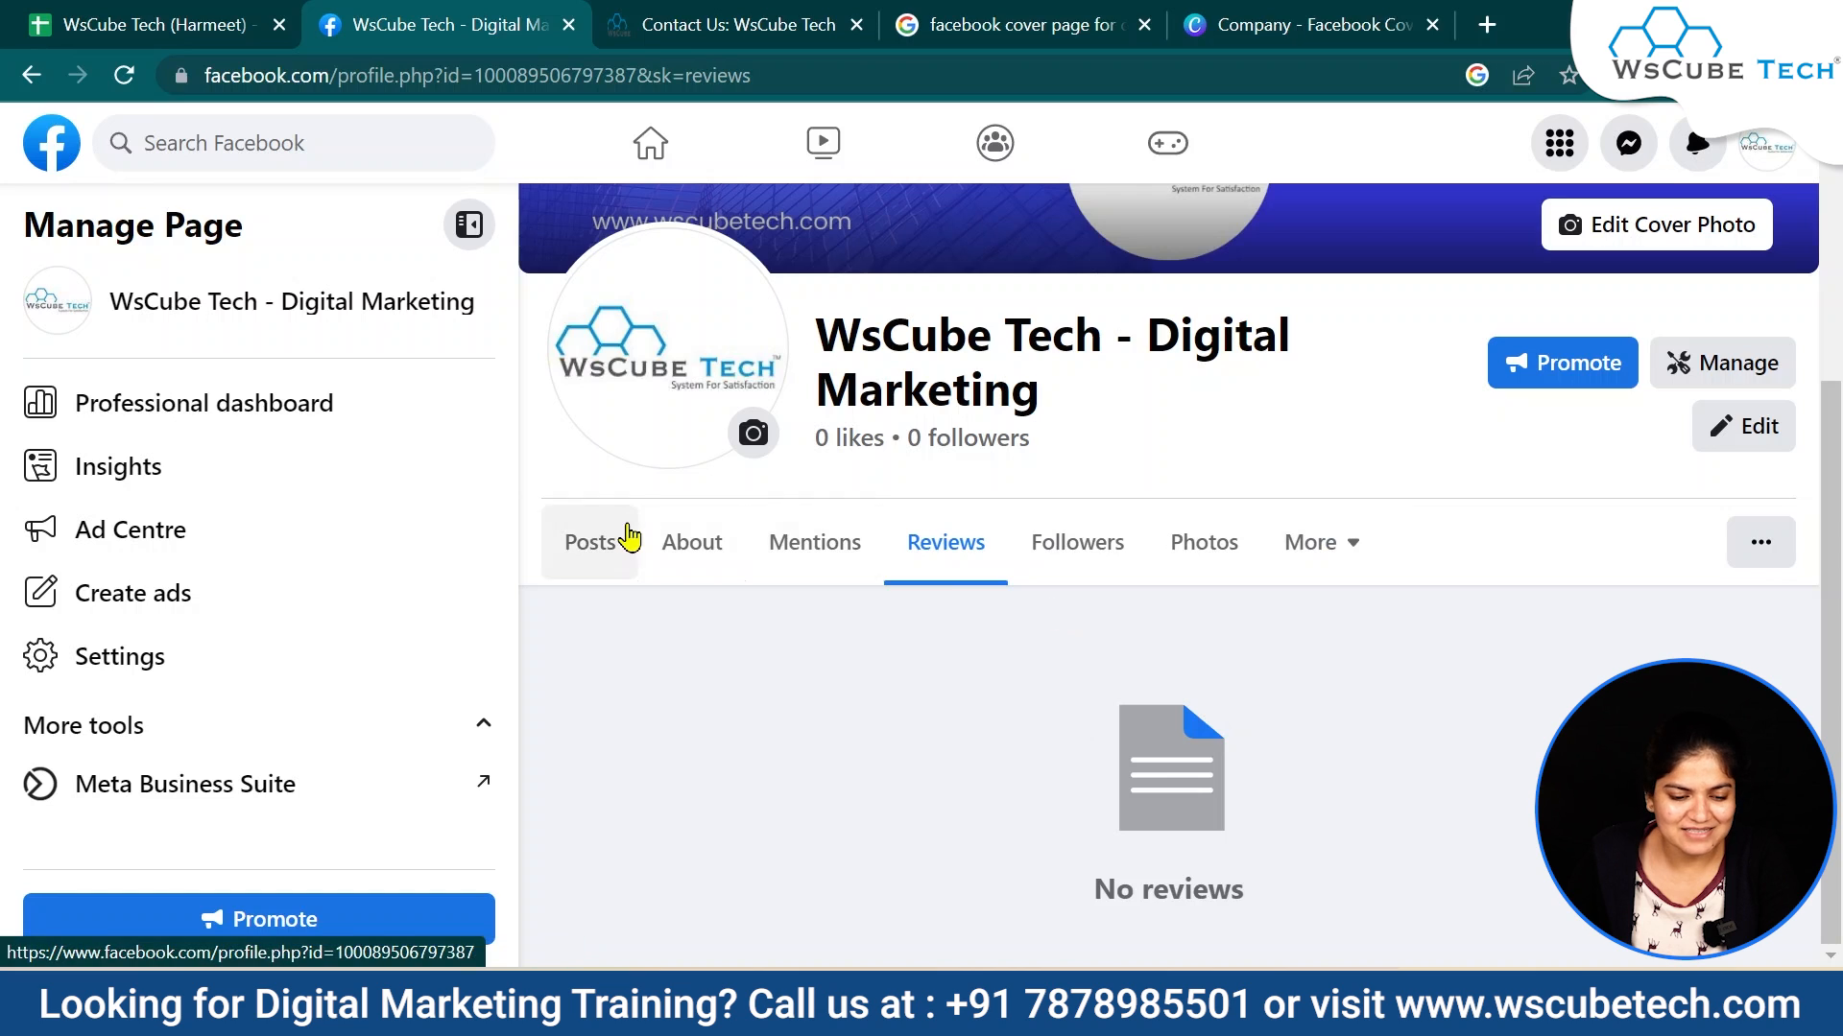